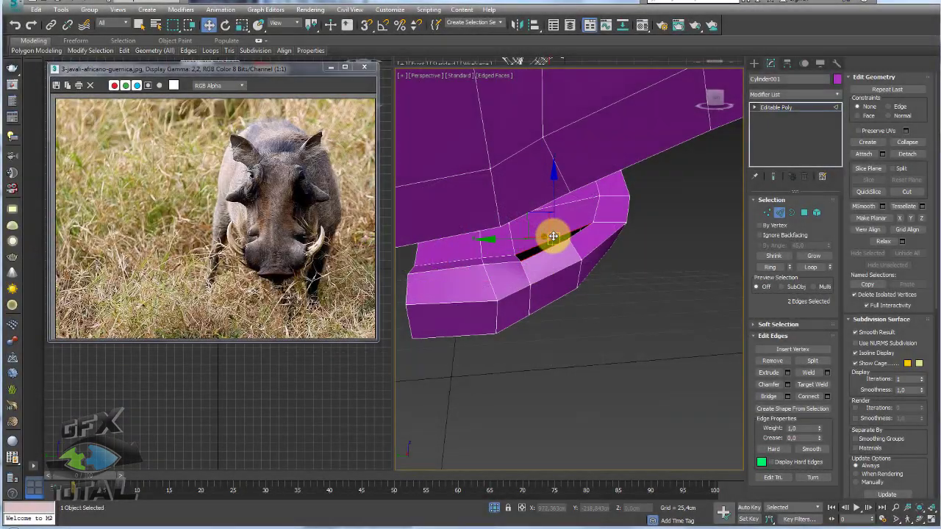
Select the extra edge ring along the mouth with Ring and remove it.
{"action": "middle_click_drag", "start_coordinate": [552, 238], "coordinate": [594, 275], "text": "alt"}
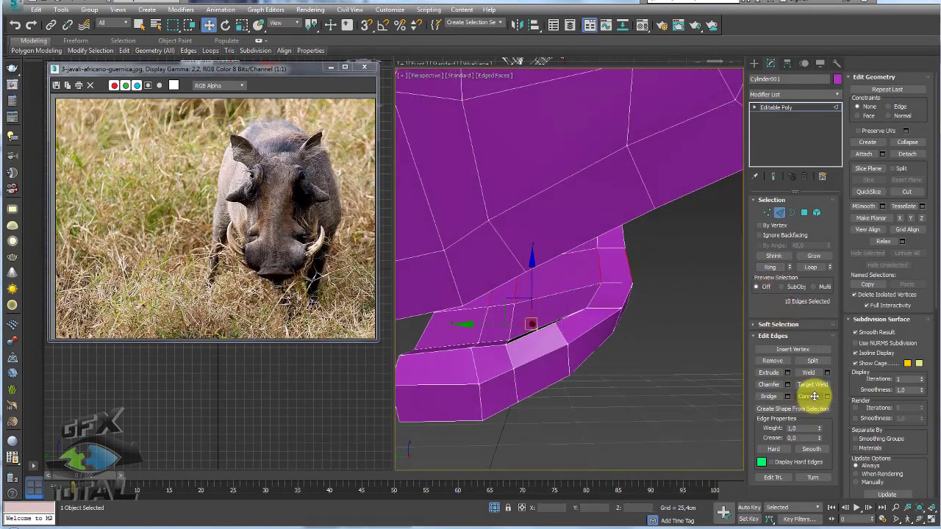
{"action": "left_click", "coordinate": [590, 311], "text": "alt"}
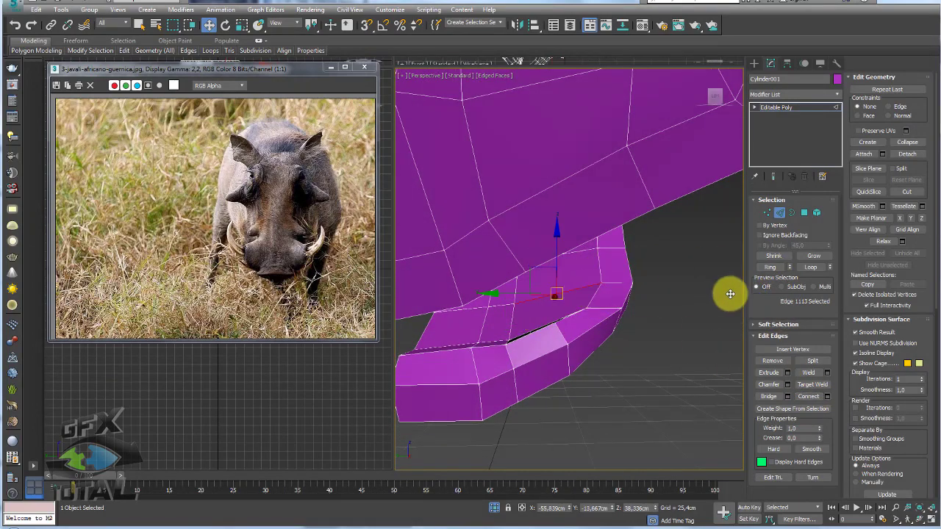
{"action": "left_click", "coordinate": [765, 268]}
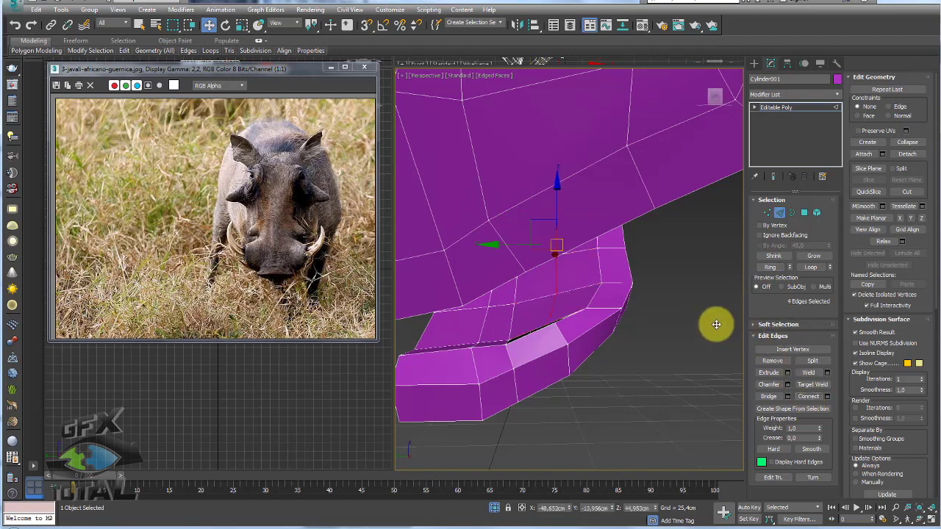
{"action": "mouse_move", "coordinate": [714, 326]}
{"action": "middle_mouse_down", "text": "alt"}
{"action": "mouse_move", "coordinate": [686, 340]}
{"action": "mouse_move", "coordinate": [687, 332]}
{"action": "mouse_move", "coordinate": [712, 334]}
{"action": "mouse_move", "coordinate": [766, 352]}
{"action": "mouse_move", "coordinate": [760, 385]}
{"action": "middle_mouse_up", "text": "alt"}
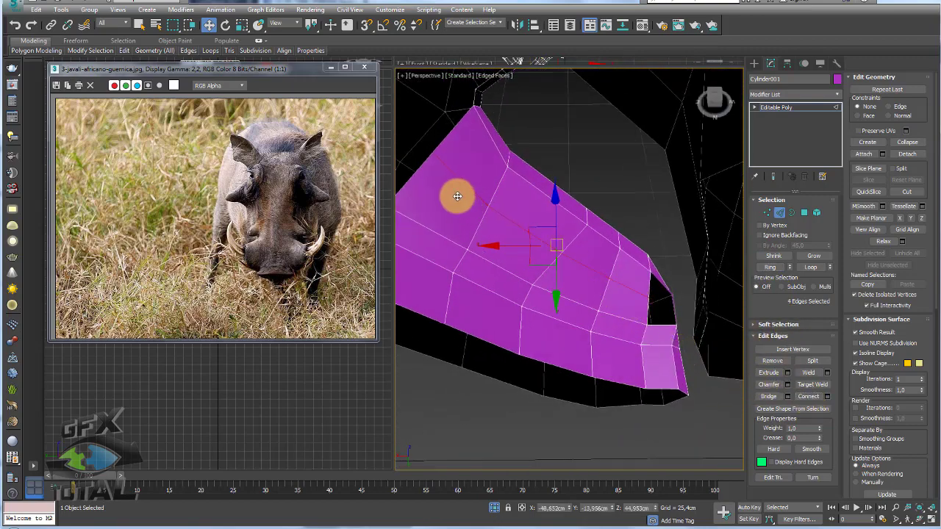
{"action": "left_click", "coordinate": [772, 361]}
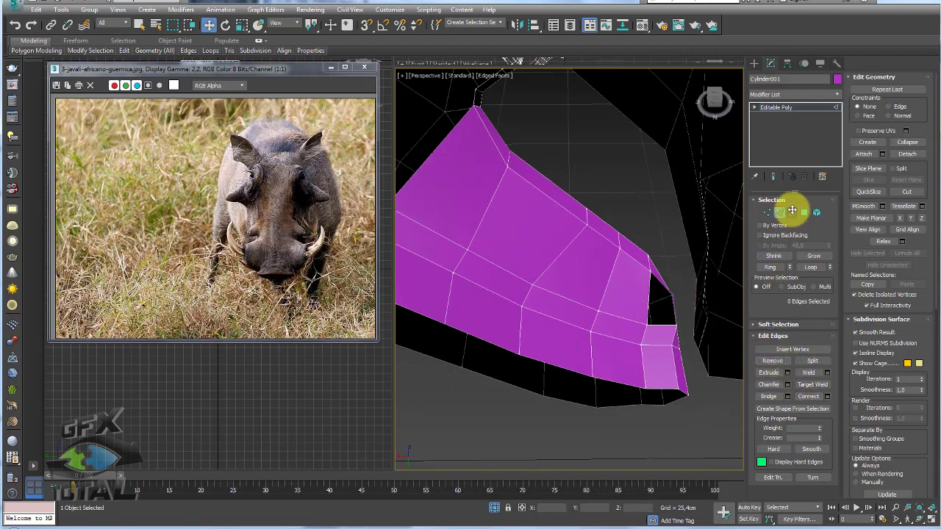
Cap the open border at the end of the mouth in Border mode.
{"action": "left_click", "coordinate": [792, 212]}
{"action": "mouse_move", "coordinate": [674, 309]}
{"action": "middle_mouse_down", "text": "alt"}
{"action": "mouse_move", "coordinate": [681, 319]}
{"action": "mouse_move", "coordinate": [655, 281]}
{"action": "mouse_move", "coordinate": [745, 325]}
{"action": "mouse_move", "coordinate": [748, 385]}
{"action": "mouse_move", "coordinate": [764, 267]}
{"action": "middle_mouse_up", "text": "alt"}
{"action": "left_click", "coordinate": [813, 361]}
Select the edge loop at the mouth's end and nudge it to reshape the lip.
{"action": "left_click", "coordinate": [778, 214]}
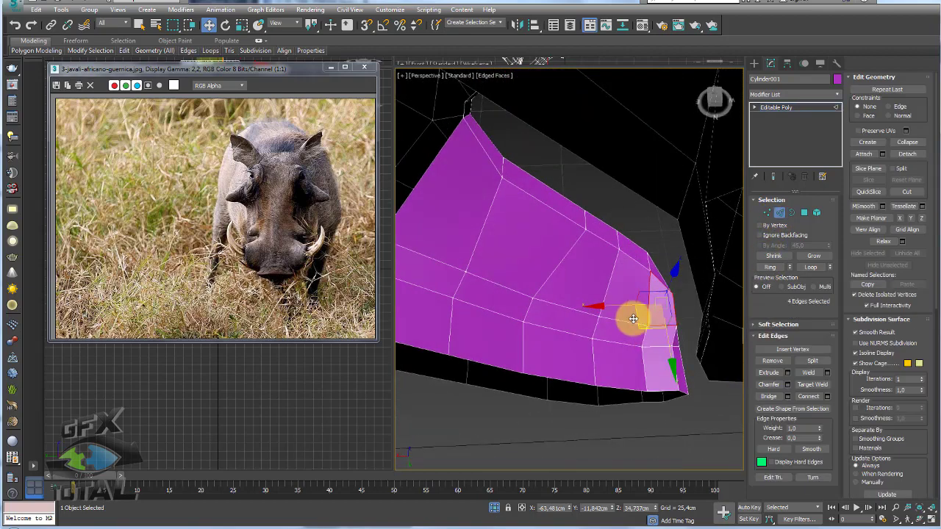
{"action": "left_click", "coordinate": [620, 319]}
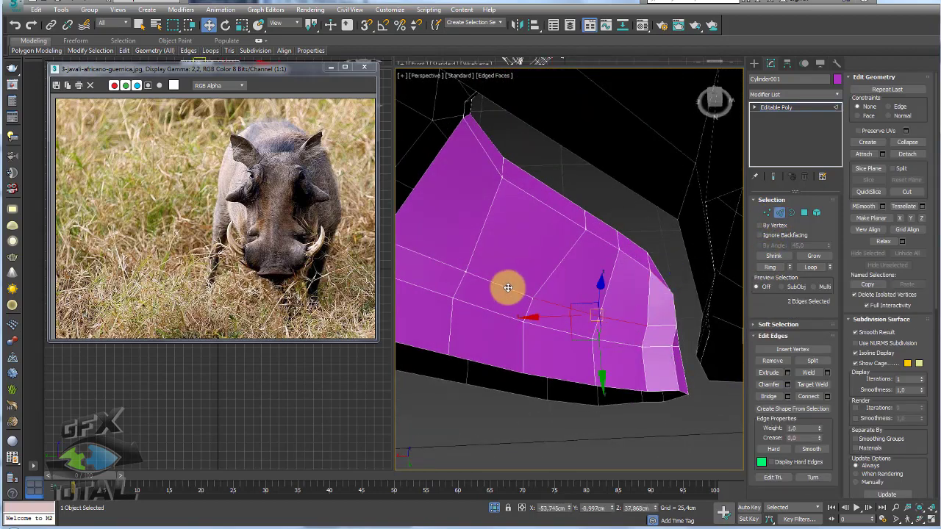
{"action": "double_click", "coordinate": [452, 269]}
{"action": "mouse_move", "coordinate": [451, 269]}
{"action": "middle_mouse_down", "text": "alt"}
{"action": "mouse_move", "coordinate": [483, 296]}
{"action": "mouse_move", "coordinate": [539, 301]}
{"action": "middle_mouse_up", "text": "alt"}
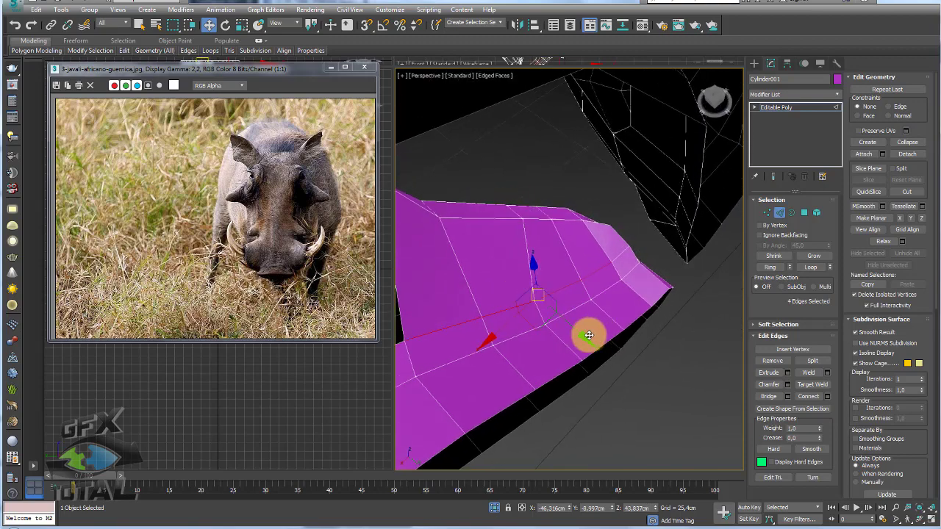
{"action": "left_click_drag", "start_coordinate": [589, 336], "coordinate": [571, 333]}
{"action": "left_click", "coordinate": [588, 241], "text": "alt"}
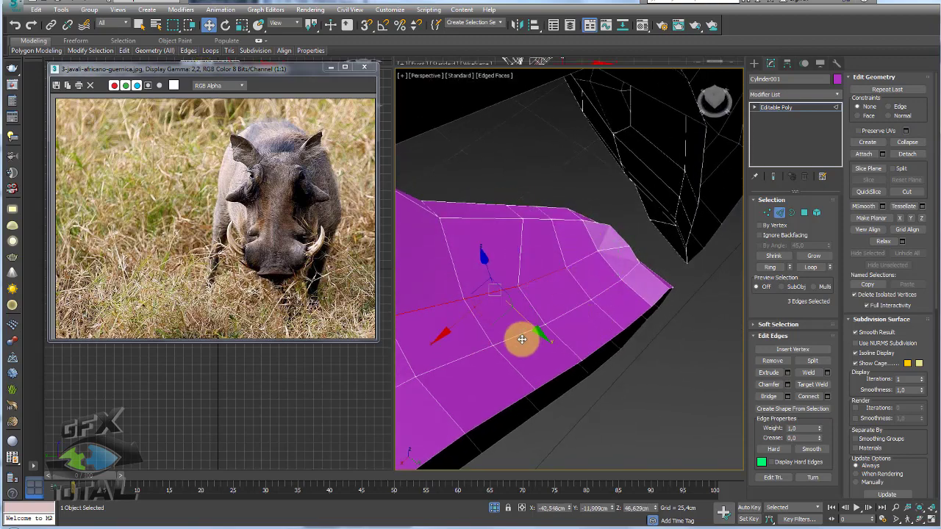
{"action": "mouse_move", "coordinate": [517, 323]}
{"action": "middle_mouse_down", "text": "alt"}
{"action": "mouse_move", "coordinate": [547, 304]}
{"action": "mouse_move", "coordinate": [519, 283]}
{"action": "middle_mouse_up", "text": "alt"}
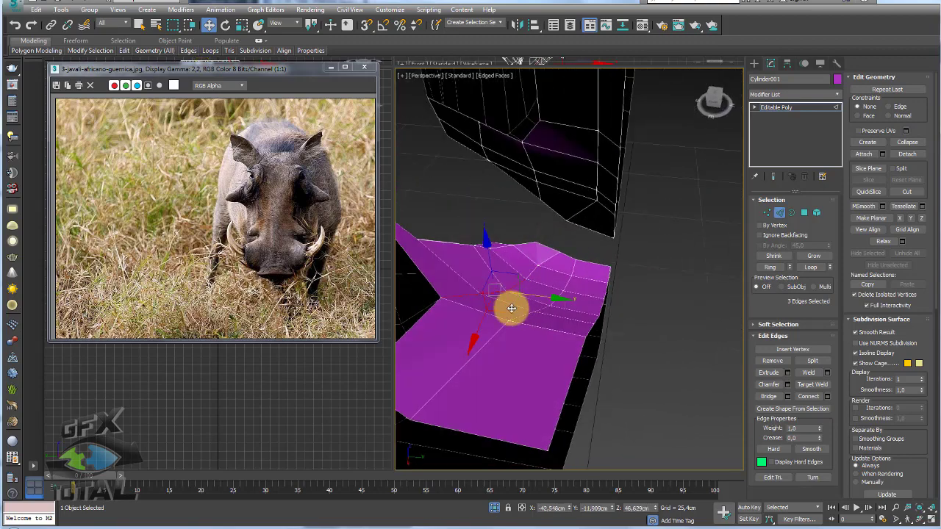
{"action": "left_click", "coordinate": [541, 277], "text": "alt"}
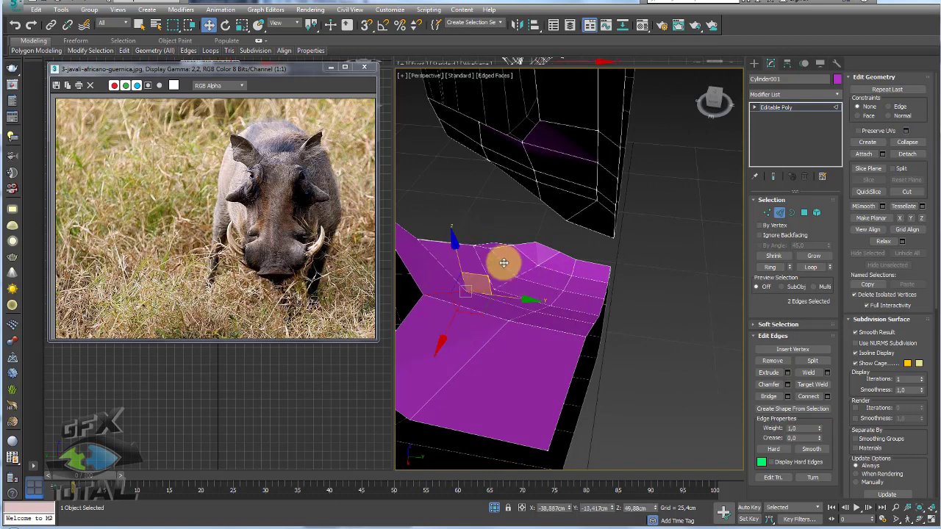
{"action": "left_click", "coordinate": [466, 282], "text": "alt"}
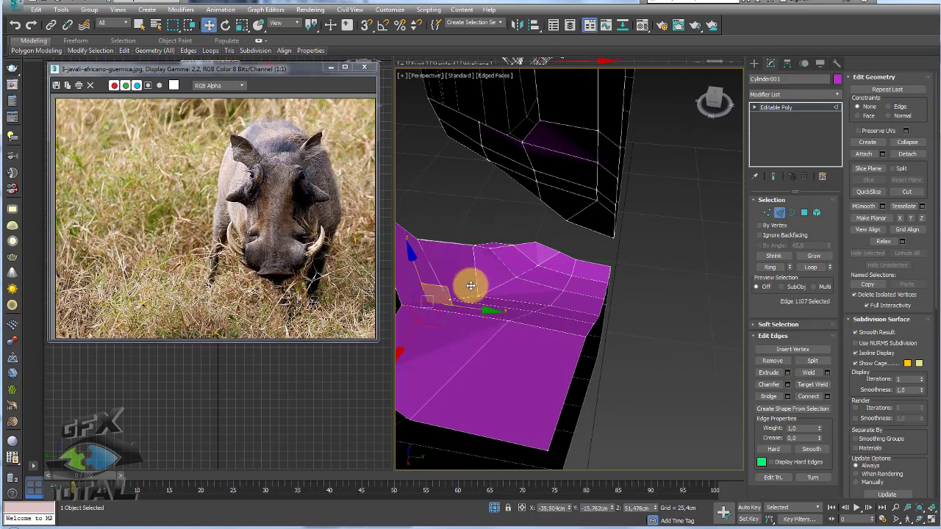
{"action": "mouse_move", "coordinate": [466, 283]}
{"action": "middle_mouse_down", "text": "alt"}
{"action": "mouse_move", "coordinate": [539, 312]}
{"action": "mouse_move", "coordinate": [645, 311]}
{"action": "mouse_move", "coordinate": [585, 383]}
{"action": "mouse_move", "coordinate": [613, 393]}
{"action": "middle_mouse_up", "text": "alt"}
Adjust a vertex on the mouth, then select the edge at the mouth opening.
{"action": "left_click", "coordinate": [766, 213]}
{"action": "left_click", "coordinate": [542, 374]}
{"action": "mouse_move", "coordinate": [542, 374]}
{"action": "middle_mouse_down", "text": "alt"}
{"action": "mouse_move", "coordinate": [498, 330]}
{"action": "mouse_move", "coordinate": [597, 353]}
{"action": "mouse_move", "coordinate": [585, 366]}
{"action": "mouse_move", "coordinate": [608, 314]}
{"action": "mouse_move", "coordinate": [620, 336]}
{"action": "middle_mouse_up", "text": "alt"}
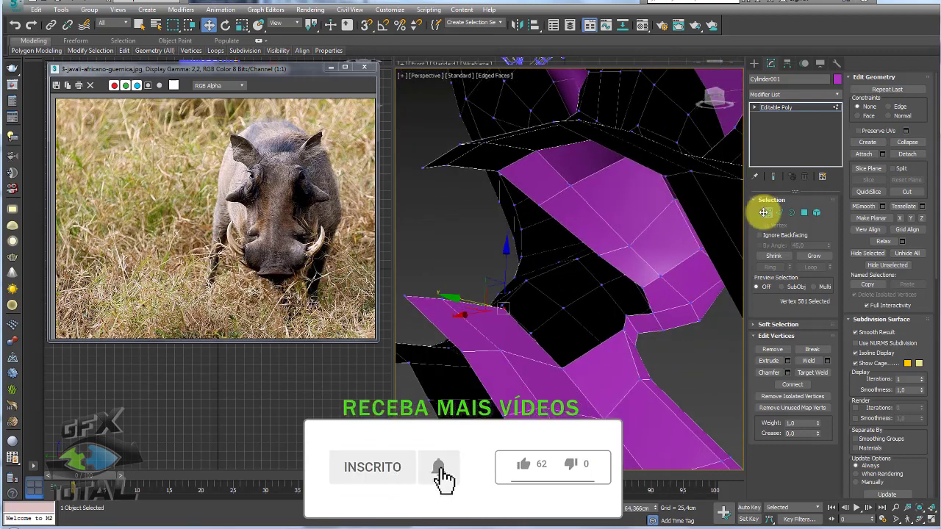
{"action": "left_click", "coordinate": [780, 213]}
{"action": "left_click", "coordinate": [620, 336]}
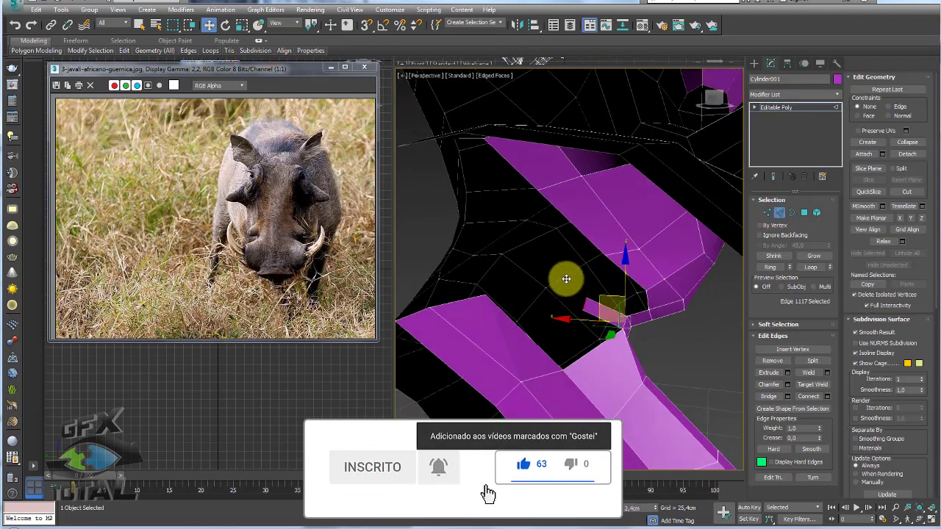
Select the edge ring at the opening and connect it with new edges.
{"action": "key", "text": "e"}
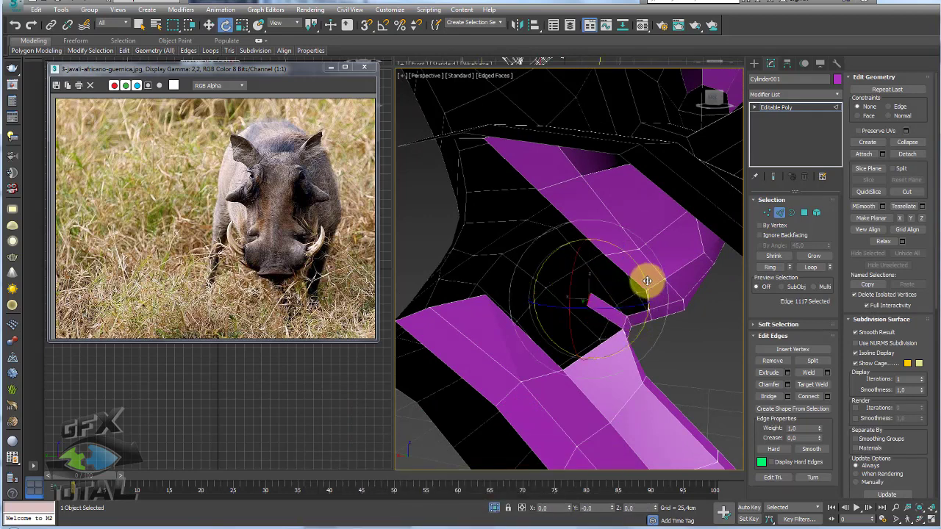
{"action": "key", "text": "r"}
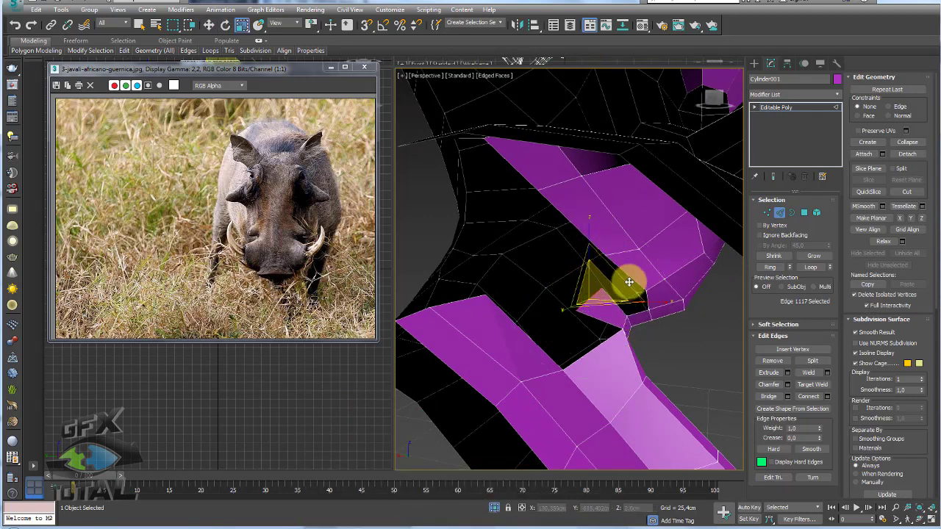
{"action": "key", "text": "e"}
{"action": "left_click", "coordinate": [642, 300], "text": "ctrl"}
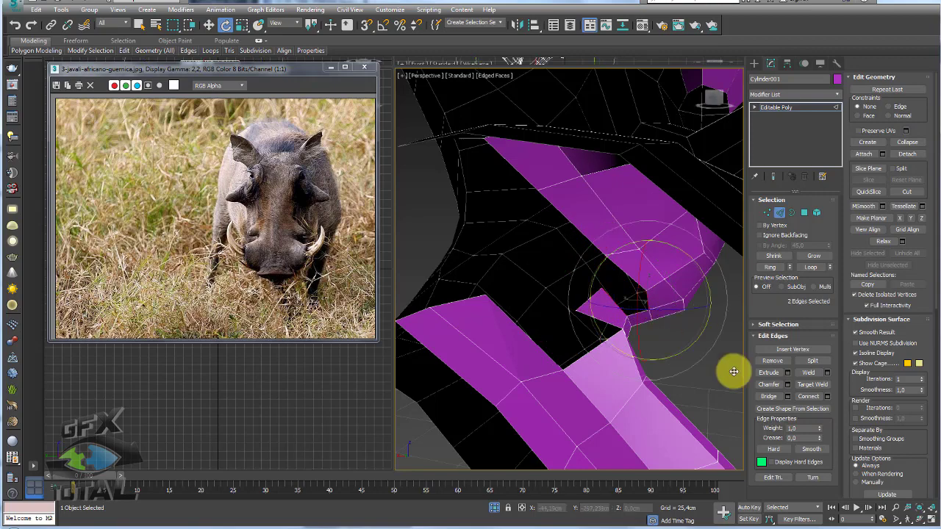
{"action": "left_click", "coordinate": [539, 348]}
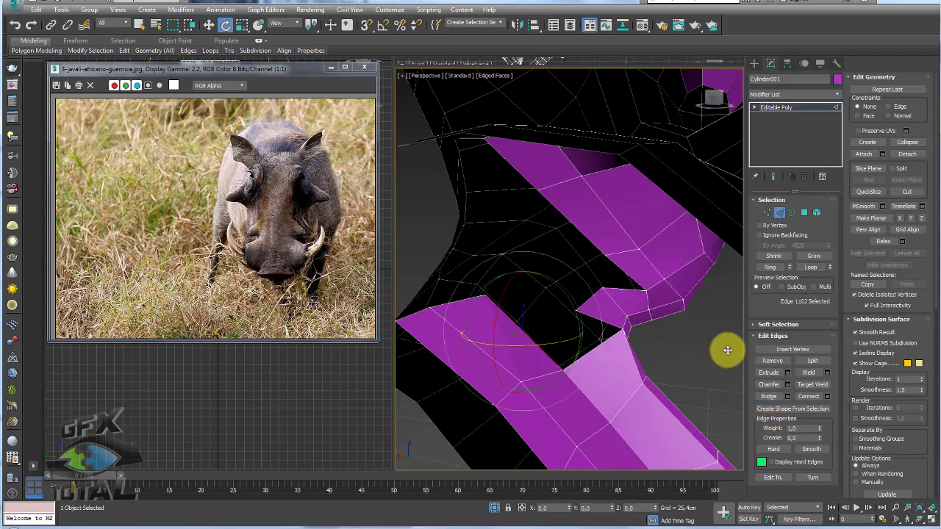
{"action": "mouse_move", "coordinate": [609, 347]}
{"action": "middle_mouse_down", "text": "alt"}
{"action": "mouse_move", "coordinate": [576, 331]}
{"action": "mouse_move", "coordinate": [725, 340]}
{"action": "middle_mouse_up", "text": "alt"}
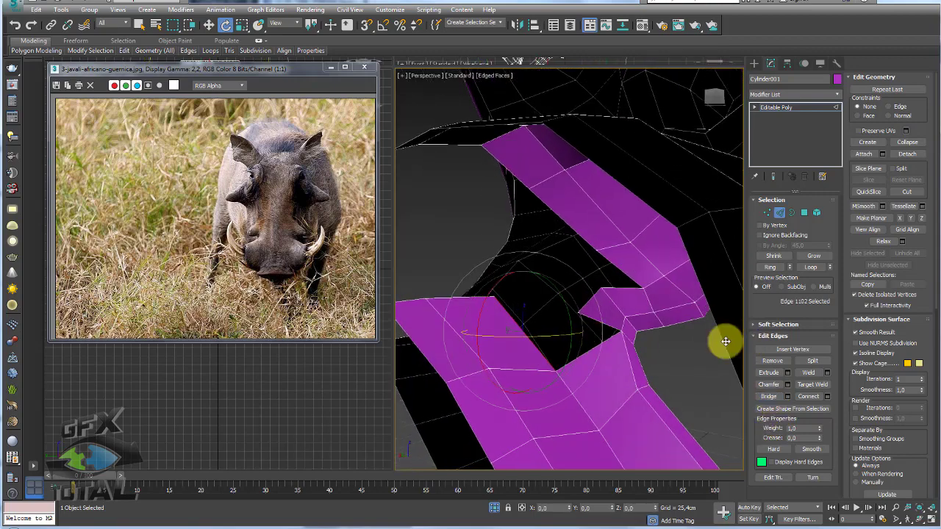
{"action": "left_click", "coordinate": [770, 267]}
{"action": "left_click", "coordinate": [806, 394]}
Shift-drag the opening's rim edge up-left to extrude a new face.
{"action": "left_click", "coordinate": [542, 346]}
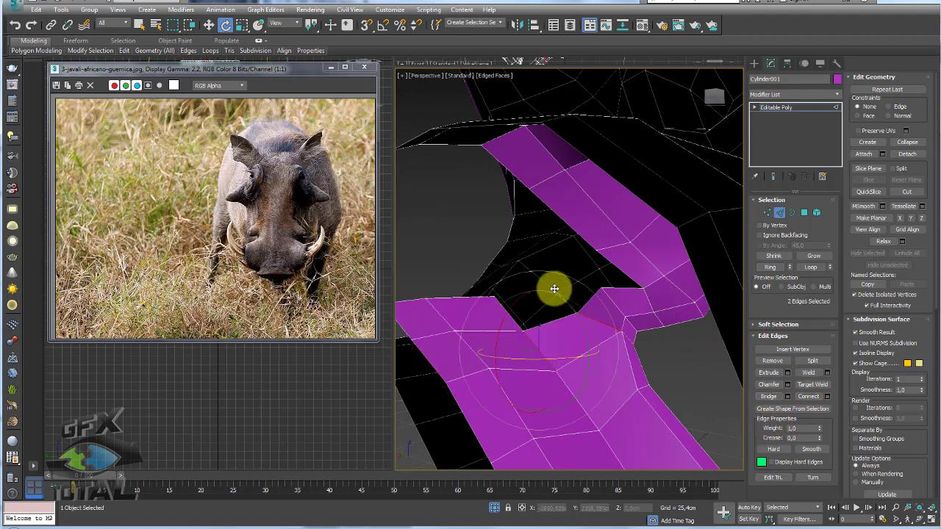
{"action": "middle_click_drag", "start_coordinate": [552, 287], "coordinate": [586, 289], "text": "alt"}
{"action": "left_click", "coordinate": [590, 303]}
{"action": "key", "text": "w"}
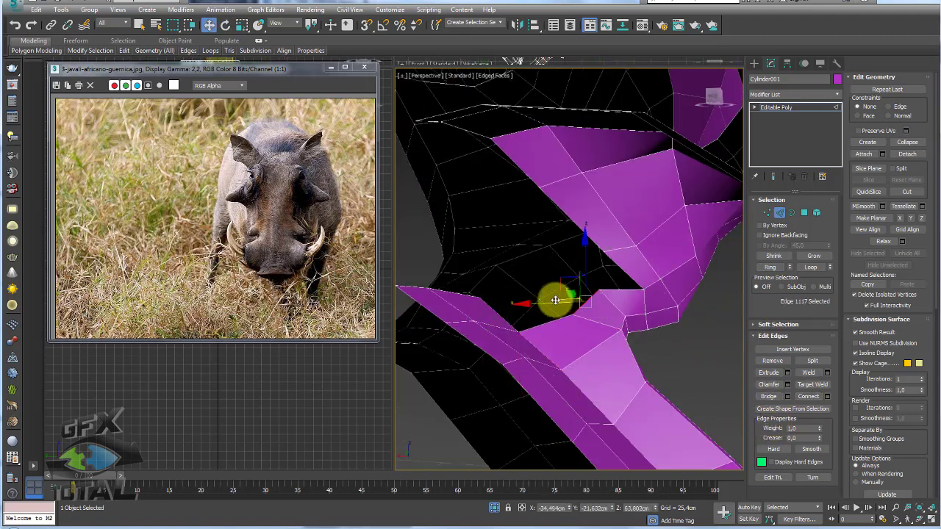
{"action": "left_click_drag", "start_coordinate": [563, 279], "coordinate": [519, 242], "text": "shift"}
Bridge the extruded edge to the facing edge across the gap.
{"action": "key", "text": "e"}
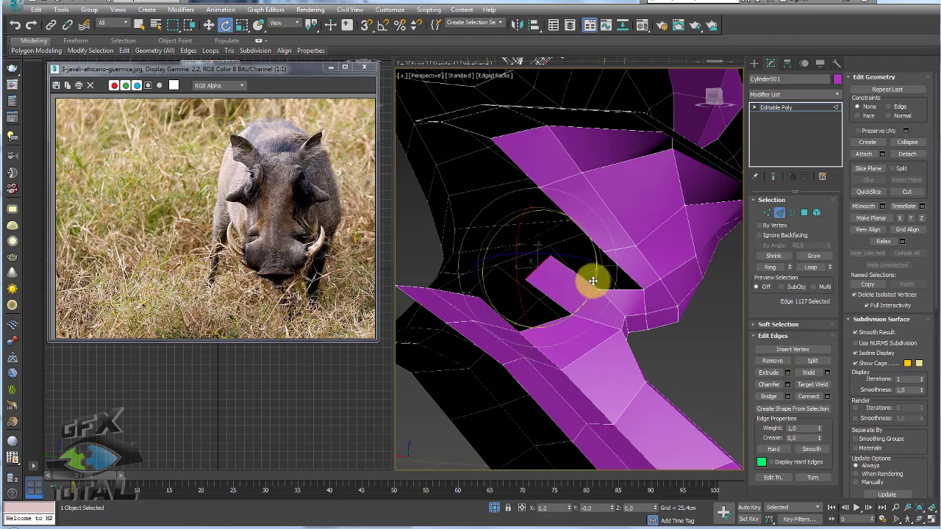
{"action": "left_click", "coordinate": [647, 294], "text": "ctrl"}
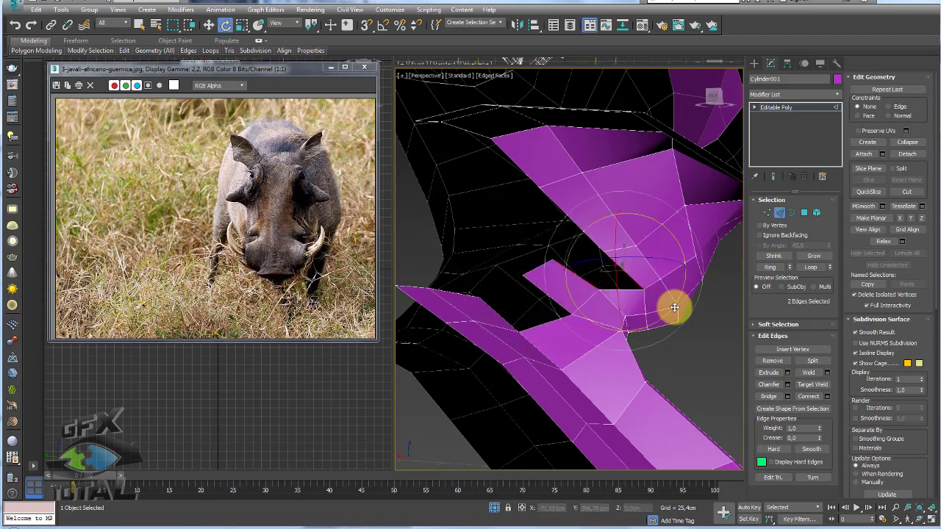
{"action": "left_click", "coordinate": [770, 397]}
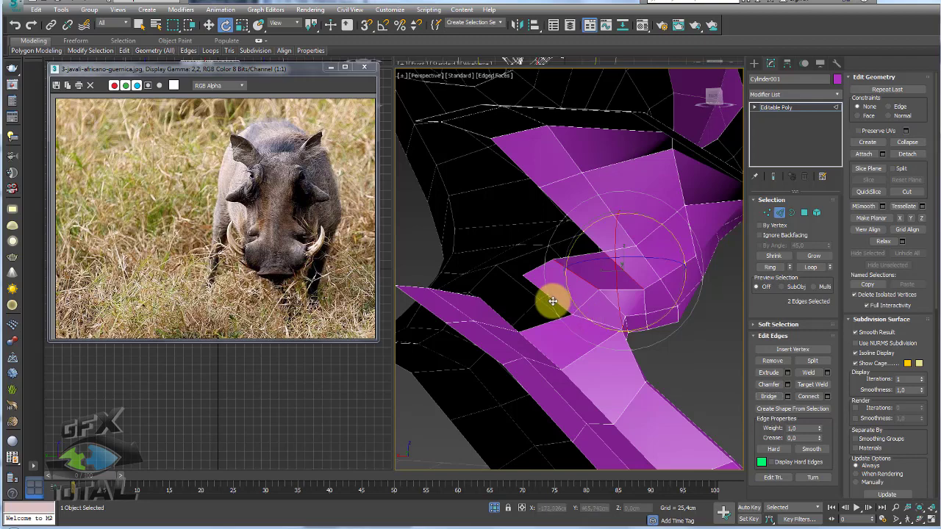
{"action": "middle_click_drag", "start_coordinate": [553, 302], "coordinate": [500, 315], "text": "alt"}
{"action": "mouse_move", "coordinate": [728, 367]}
{"action": "middle_mouse_down", "text": "alt"}
{"action": "mouse_move", "coordinate": [691, 339]}
{"action": "mouse_move", "coordinate": [636, 330]}
{"action": "mouse_move", "coordinate": [621, 284]}
{"action": "mouse_move", "coordinate": [661, 287]}
{"action": "mouse_move", "coordinate": [662, 267]}
{"action": "middle_mouse_up", "text": "alt"}
{"action": "left_click", "coordinate": [663, 276]}
{"action": "middle_click_drag", "start_coordinate": [644, 312], "coordinate": [657, 311], "text": "alt"}
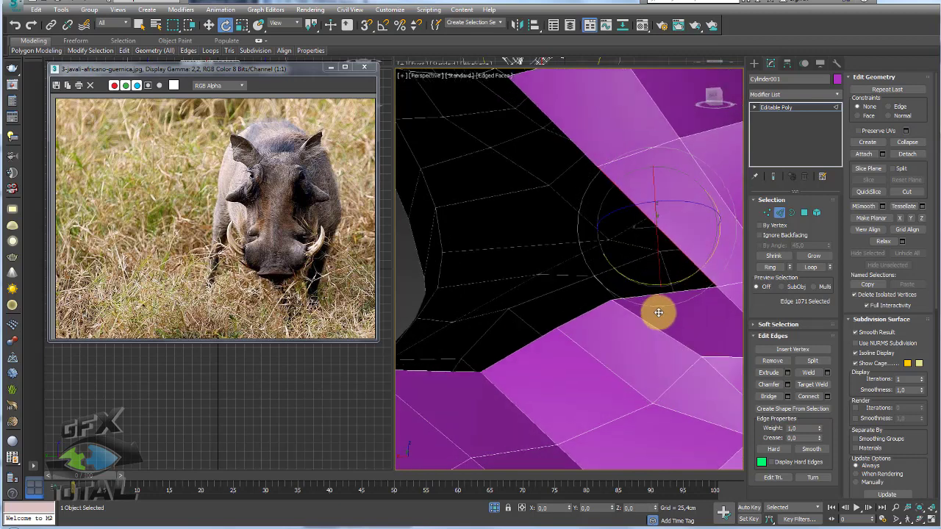
{"action": "left_click", "coordinate": [767, 213]}
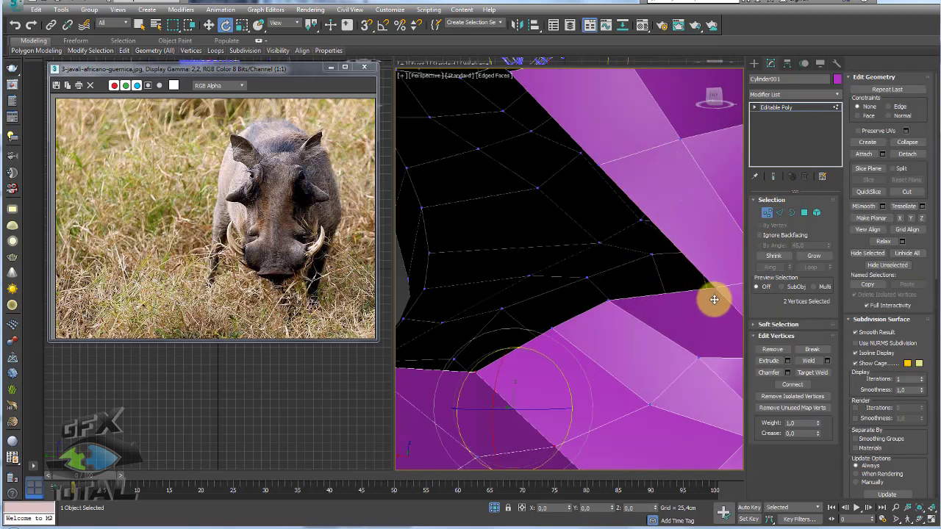
Pull a rim vertex up-left to round the tusk hole, then open the Modifier List.
{"action": "left_click", "coordinate": [714, 299]}
{"action": "key", "text": "w"}
{"action": "mouse_move", "coordinate": [714, 300]}
{"action": "middle_mouse_down", "text": "alt"}
{"action": "mouse_move", "coordinate": [724, 294]}
{"action": "mouse_move", "coordinate": [672, 269]}
{"action": "middle_mouse_up", "text": "alt"}
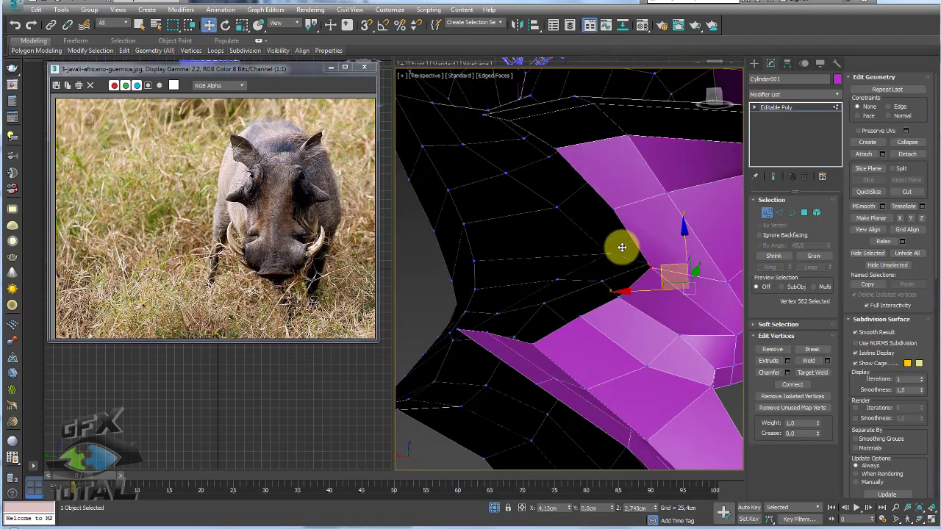
{"action": "left_click_drag", "start_coordinate": [624, 262], "coordinate": [617, 300]}
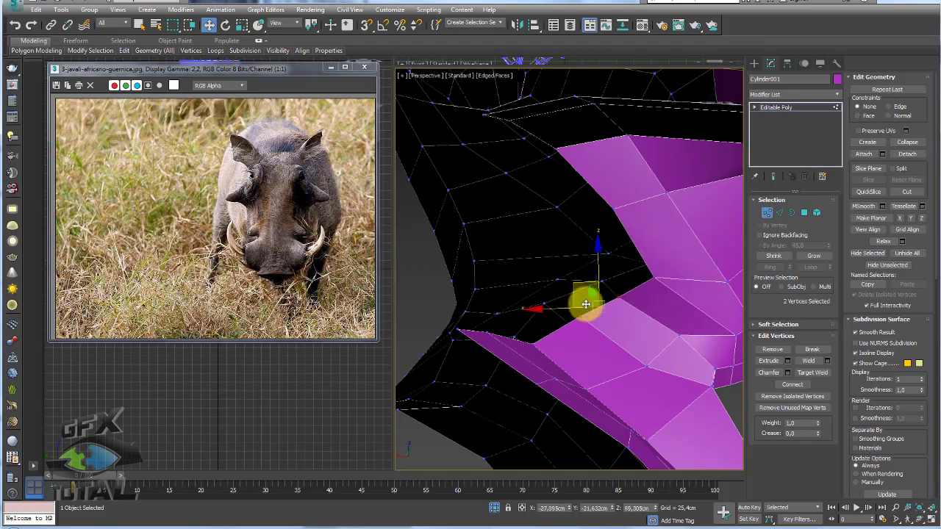
{"action": "mouse_move", "coordinate": [587, 300]}
{"action": "middle_mouse_down", "text": "alt"}
{"action": "mouse_move", "coordinate": [672, 364]}
{"action": "mouse_move", "coordinate": [588, 330]}
{"action": "mouse_move", "coordinate": [630, 346]}
{"action": "mouse_move", "coordinate": [659, 377]}
{"action": "mouse_move", "coordinate": [599, 367]}
{"action": "mouse_move", "coordinate": [603, 385]}
{"action": "middle_mouse_up", "text": "alt"}
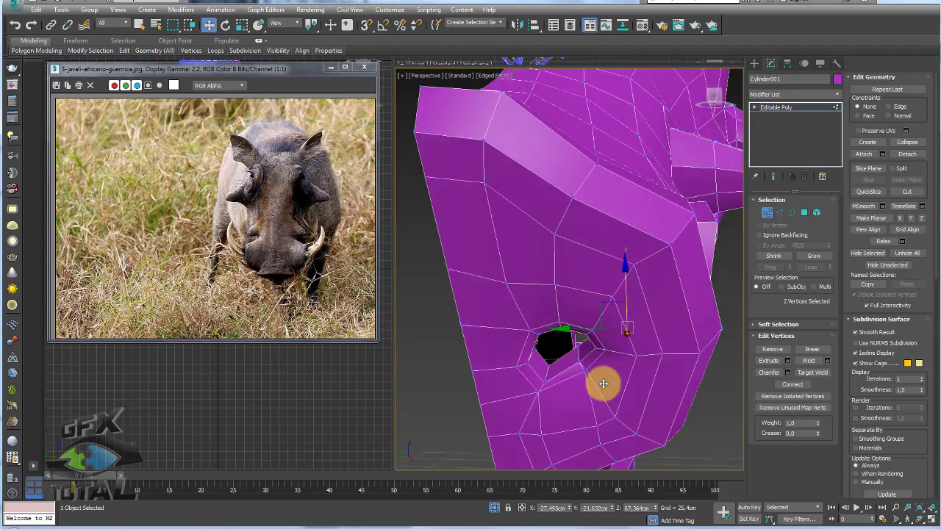
{"action": "scroll", "coordinate": [603, 384], "scroll_direction": "down", "scroll_amount": 5}
{"action": "mouse_move", "coordinate": [637, 358]}
{"action": "middle_mouse_down", "text": "alt"}
{"action": "mouse_move", "coordinate": [729, 180]}
{"action": "mouse_move", "coordinate": [658, 227]}
{"action": "middle_mouse_up", "text": "alt"}
{"action": "left_click", "coordinate": [777, 107]}
{"action": "left_click", "coordinate": [834, 94]}
Add a Symmetry modifier mirrored on Y with Flip checked, then add TurboSmooth.
{"action": "left_click_drag", "start_coordinate": [836, 108], "coordinate": [834, 431]}
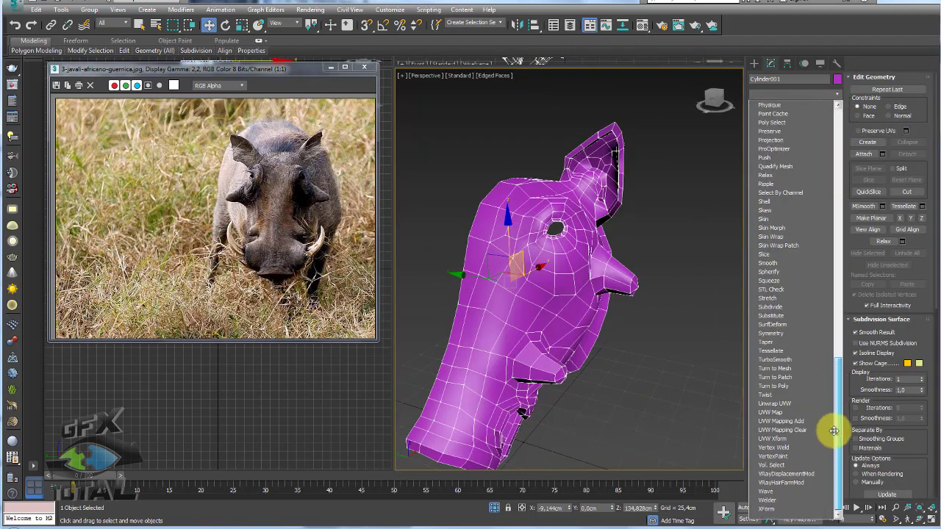
{"action": "left_click", "coordinate": [772, 333]}
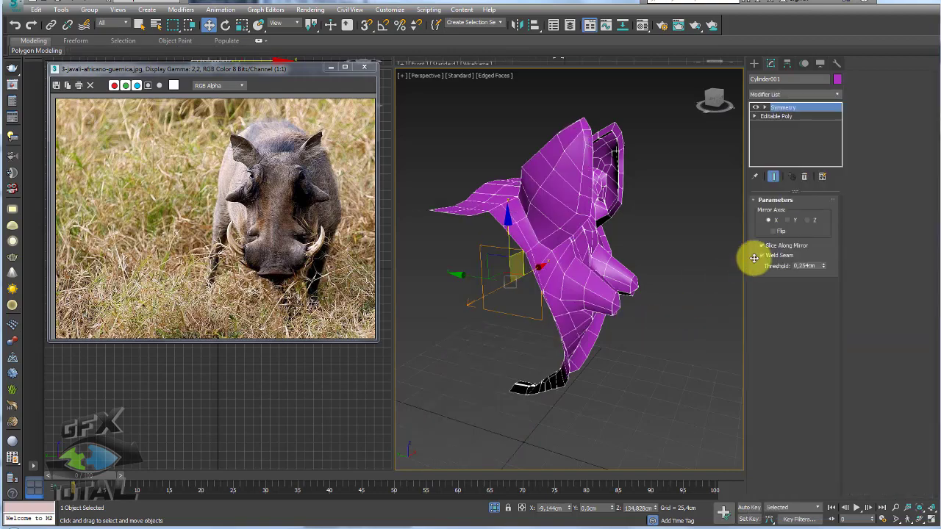
{"action": "left_click", "coordinate": [788, 220]}
{"action": "left_click", "coordinate": [778, 230]}
{"action": "mouse_move", "coordinate": [615, 298]}
{"action": "middle_mouse_down", "text": "alt"}
{"action": "mouse_move", "coordinate": [667, 321]}
{"action": "mouse_move", "coordinate": [652, 226]}
{"action": "mouse_move", "coordinate": [640, 290]}
{"action": "mouse_move", "coordinate": [650, 276]}
{"action": "mouse_move", "coordinate": [515, 284]}
{"action": "mouse_move", "coordinate": [550, 282]}
{"action": "mouse_move", "coordinate": [554, 221]}
{"action": "mouse_move", "coordinate": [521, 238]}
{"action": "mouse_move", "coordinate": [563, 301]}
{"action": "mouse_move", "coordinate": [487, 340]}
{"action": "middle_mouse_up", "text": "alt"}
{"action": "key", "text": "ctrl+t"}
{"action": "scroll", "coordinate": [518, 311], "scroll_direction": "up", "scroll_amount": 3}
Return to Editable Poly and cap the open border in the lower snout.
{"action": "left_click", "coordinate": [766, 126]}
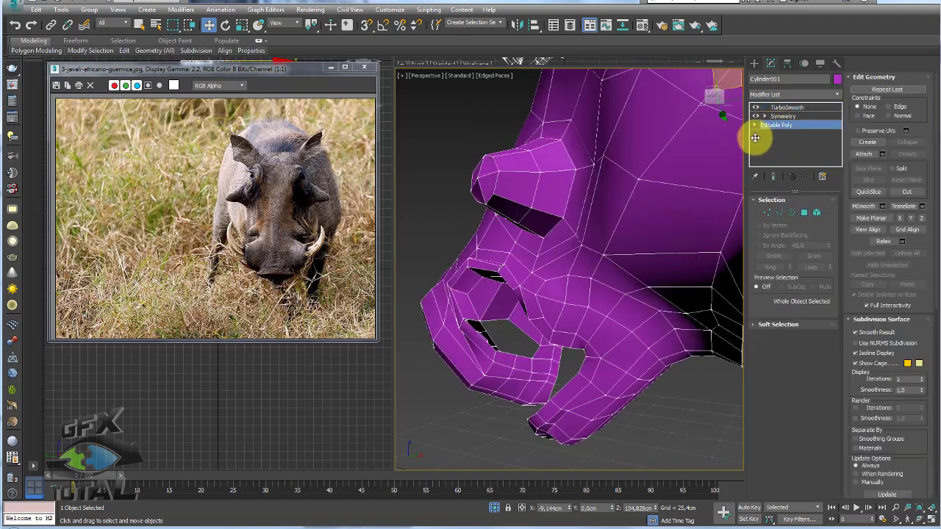
{"action": "left_click", "coordinate": [532, 344]}
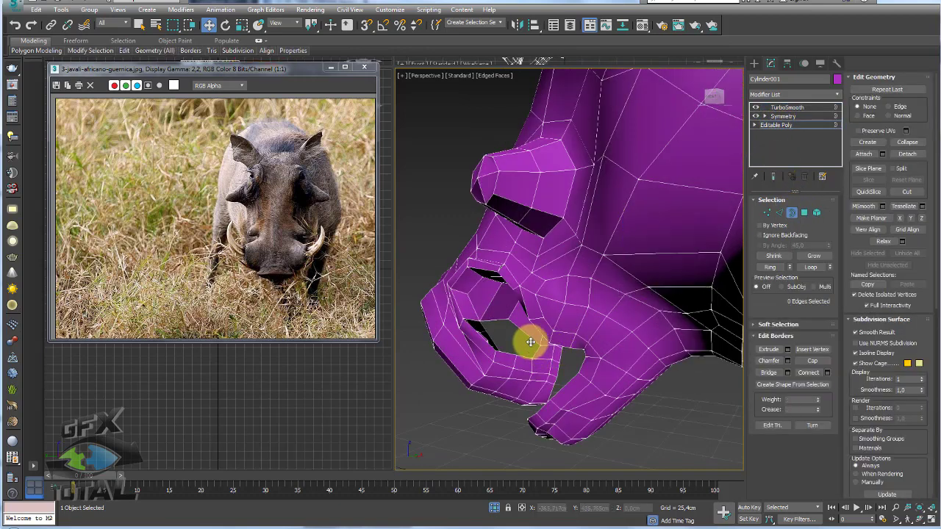
{"action": "left_click", "coordinate": [809, 360]}
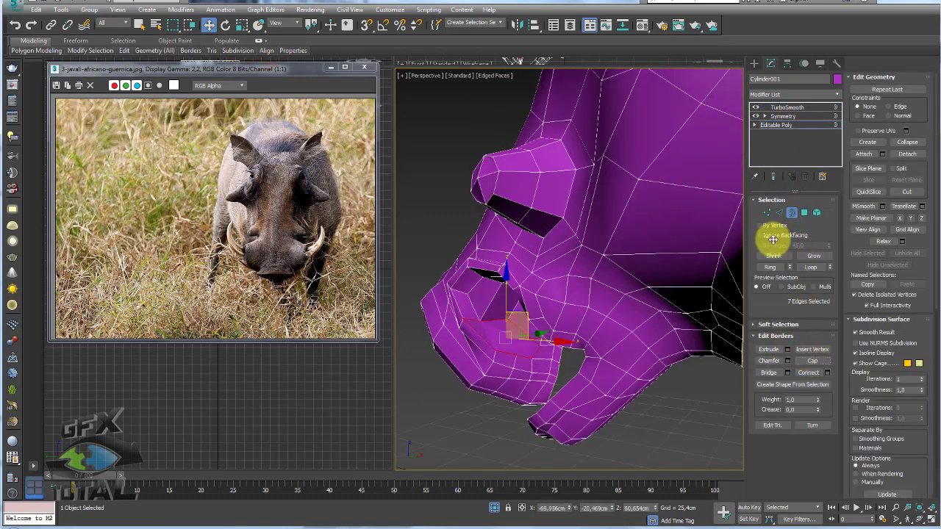
Switch to Vertex mode and orbit around the snout to inspect the nostril area.
{"action": "left_click", "coordinate": [766, 212]}
{"action": "scroll", "coordinate": [488, 326], "scroll_direction": "up", "scroll_amount": 3}
{"action": "middle_click_drag", "start_coordinate": [487, 326], "coordinate": [519, 311], "text": "alt"}
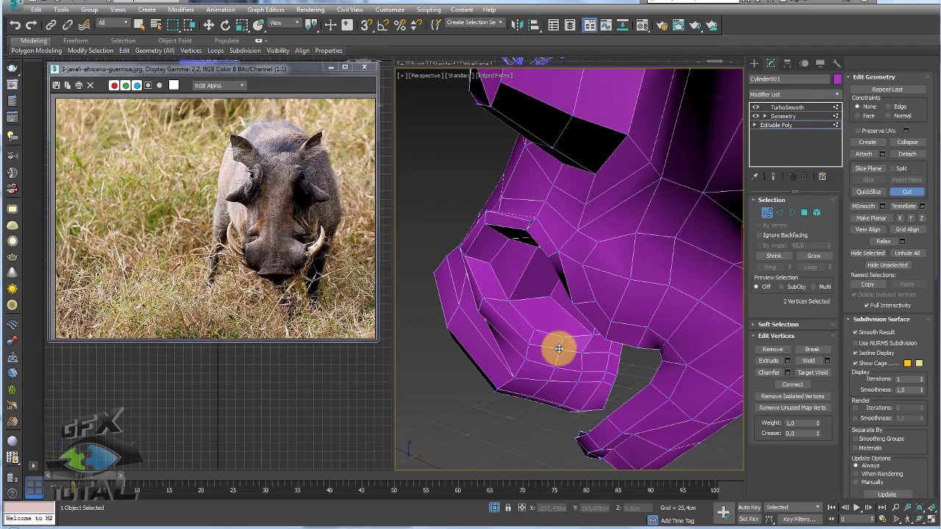
{"action": "mouse_move", "coordinate": [568, 332]}
{"action": "middle_mouse_down", "text": "alt"}
{"action": "mouse_move", "coordinate": [607, 222]}
{"action": "mouse_move", "coordinate": [625, 210]}
{"action": "mouse_move", "coordinate": [658, 242]}
{"action": "mouse_move", "coordinate": [672, 235]}
{"action": "mouse_move", "coordinate": [601, 265]}
{"action": "mouse_move", "coordinate": [607, 301]}
{"action": "middle_mouse_up", "text": "alt"}
{"action": "scroll", "coordinate": [508, 322], "scroll_direction": "up", "scroll_amount": 2}
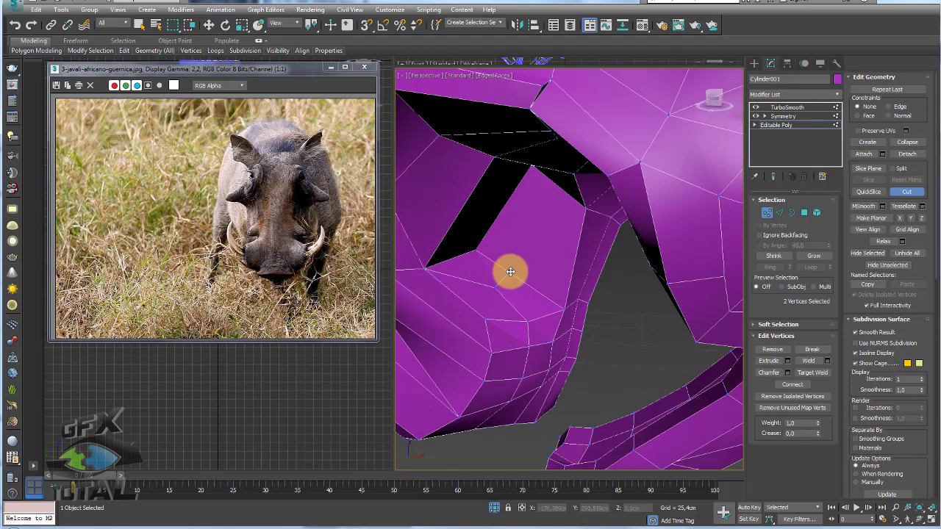
{"action": "mouse_move", "coordinate": [540, 281]}
{"action": "middle_mouse_down", "text": "alt"}
{"action": "mouse_move", "coordinate": [554, 233]}
{"action": "mouse_move", "coordinate": [552, 241]}
{"action": "middle_mouse_up", "text": "alt"}
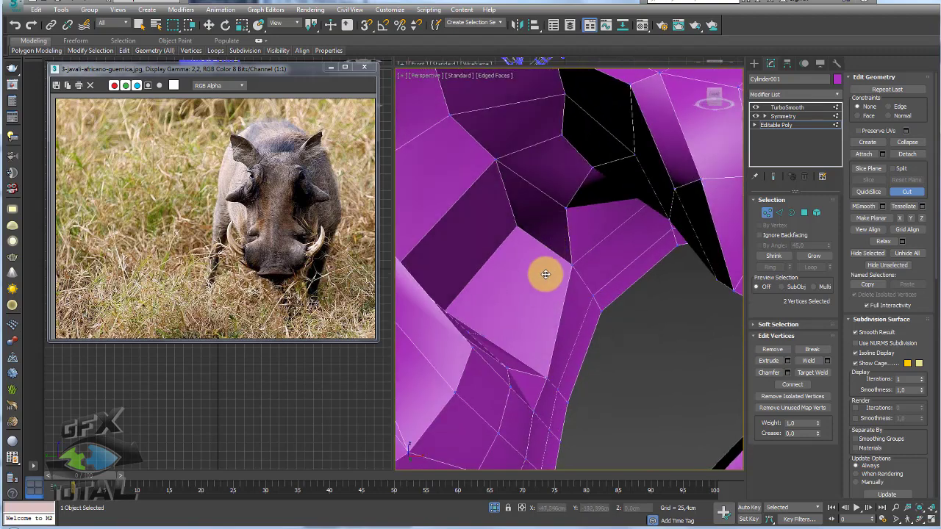
{"action": "mouse_move", "coordinate": [546, 275]}
{"action": "middle_mouse_down", "text": "alt"}
{"action": "mouse_move", "coordinate": [497, 330]}
{"action": "mouse_move", "coordinate": [500, 353]}
{"action": "mouse_move", "coordinate": [549, 317]}
{"action": "mouse_move", "coordinate": [560, 255]}
{"action": "mouse_move", "coordinate": [552, 286]}
{"action": "mouse_move", "coordinate": [540, 284]}
{"action": "mouse_move", "coordinate": [544, 267]}
{"action": "mouse_move", "coordinate": [514, 328]}
{"action": "mouse_move", "coordinate": [536, 319]}
{"action": "middle_mouse_up", "text": "alt"}
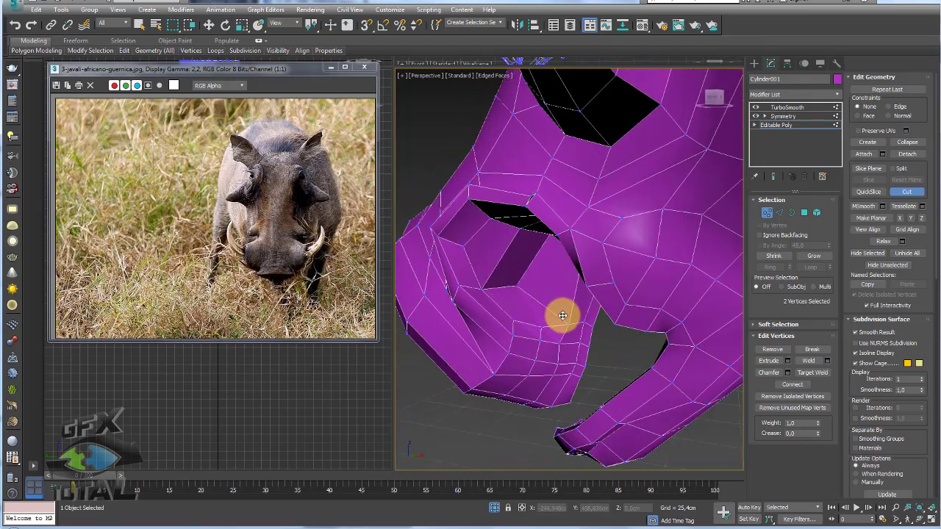
{"action": "mouse_move", "coordinate": [745, 251]}
{"action": "middle_mouse_down", "text": "alt"}
{"action": "mouse_move", "coordinate": [522, 331]}
{"action": "mouse_move", "coordinate": [531, 273]}
{"action": "middle_mouse_up", "text": "alt"}
{"action": "scroll", "coordinate": [541, 247], "scroll_direction": "up", "scroll_amount": 3}
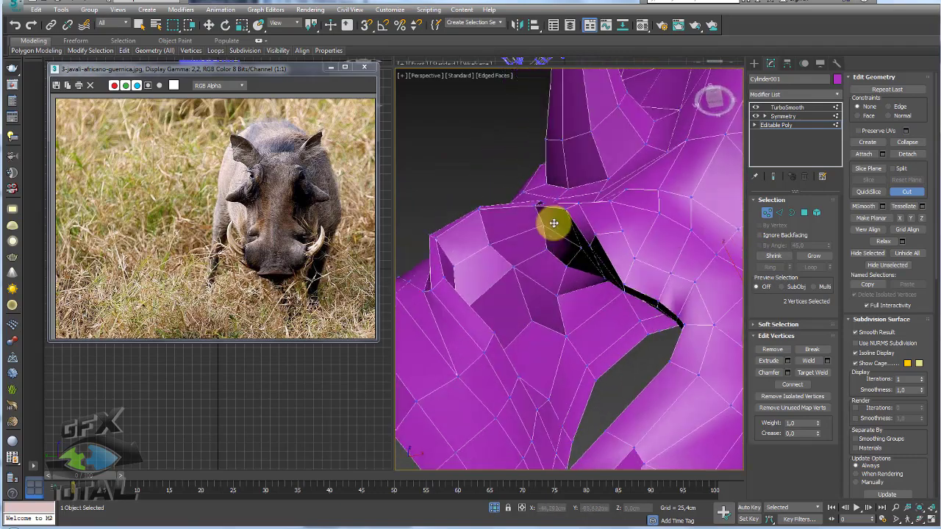
{"action": "middle_click_drag", "start_coordinate": [552, 223], "coordinate": [531, 269], "text": "alt"}
Grow an edge ring selection under the snout, then pull a vertex beside the mouth down.
{"action": "left_click", "coordinate": [779, 212]}
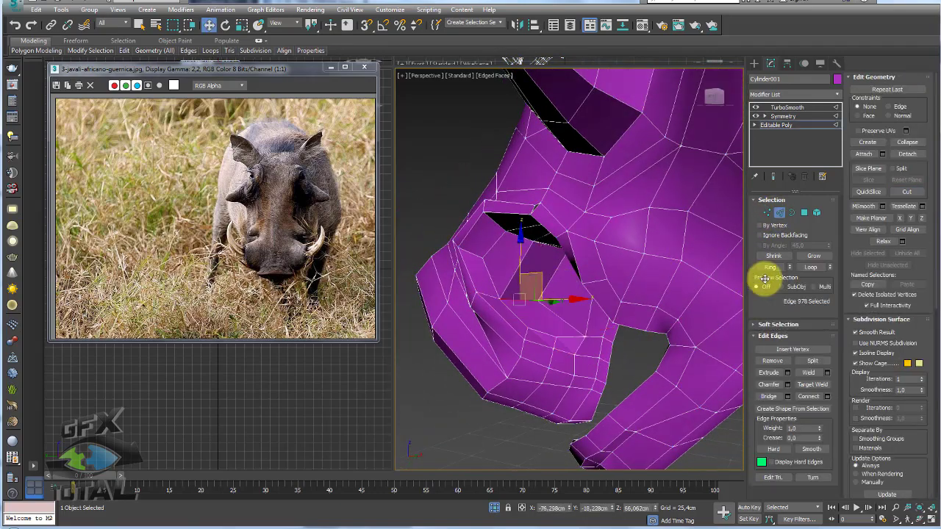
{"action": "left_click", "coordinate": [768, 269]}
{"action": "mouse_move", "coordinate": [674, 309]}
{"action": "middle_mouse_down", "text": "alt"}
{"action": "mouse_move", "coordinate": [645, 269]}
{"action": "mouse_move", "coordinate": [694, 263]}
{"action": "mouse_move", "coordinate": [736, 271]}
{"action": "mouse_move", "coordinate": [743, 253]}
{"action": "mouse_move", "coordinate": [676, 289]}
{"action": "middle_mouse_up", "text": "alt"}
{"action": "mouse_move", "coordinate": [680, 330]}
{"action": "middle_mouse_down", "text": "alt"}
{"action": "mouse_move", "coordinate": [649, 322]}
{"action": "mouse_move", "coordinate": [616, 263]}
{"action": "mouse_move", "coordinate": [625, 299]}
{"action": "mouse_move", "coordinate": [599, 277]}
{"action": "middle_mouse_up", "text": "alt"}
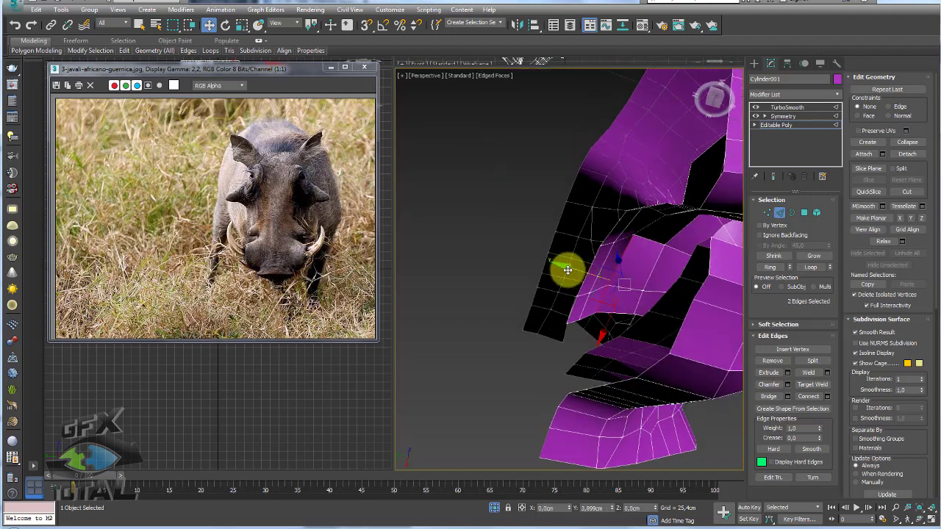
{"action": "mouse_move", "coordinate": [632, 242]}
{"action": "middle_mouse_down", "text": "alt"}
{"action": "mouse_move", "coordinate": [607, 264]}
{"action": "mouse_move", "coordinate": [657, 245]}
{"action": "mouse_move", "coordinate": [668, 256]}
{"action": "middle_mouse_up", "text": "alt"}
{"action": "left_click", "coordinate": [772, 267]}
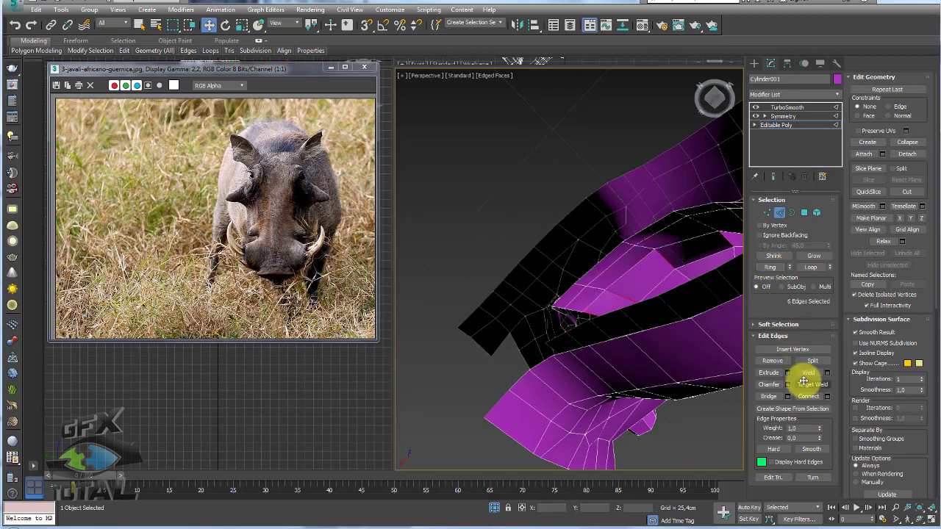
{"action": "mouse_move", "coordinate": [704, 343]}
{"action": "middle_mouse_down", "text": "alt"}
{"action": "mouse_move", "coordinate": [567, 336]}
{"action": "mouse_move", "coordinate": [498, 357]}
{"action": "mouse_move", "coordinate": [469, 382]}
{"action": "mouse_move", "coordinate": [478, 377]}
{"action": "middle_mouse_up", "text": "alt"}
{"action": "left_click", "coordinate": [767, 214]}
{"action": "middle_click_drag", "start_coordinate": [632, 323], "coordinate": [614, 336], "text": "alt"}
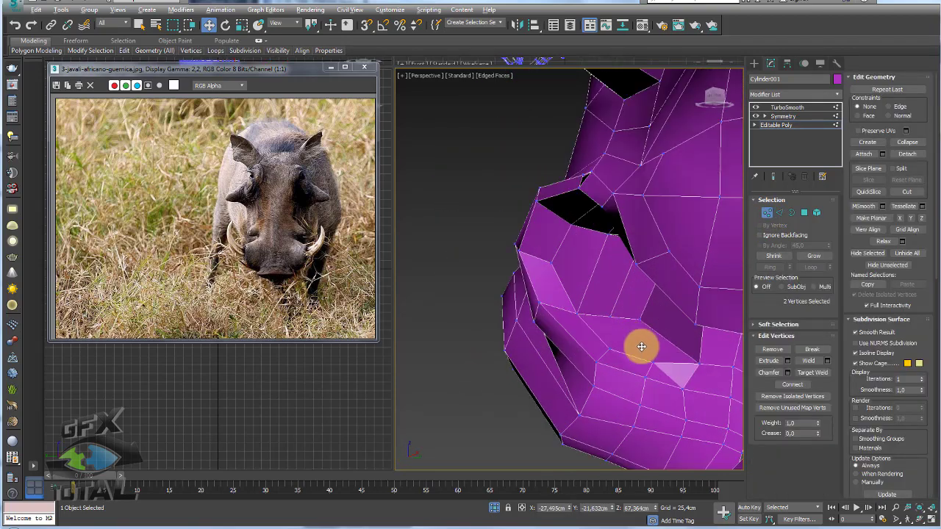
{"action": "left_click_drag", "start_coordinate": [641, 346], "coordinate": [668, 368]}
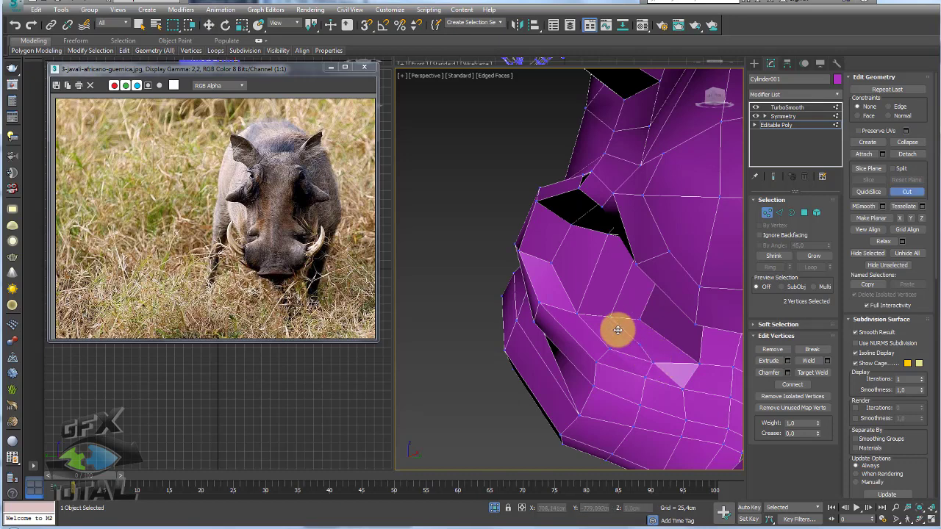
Review the TurboSmoothed head, then return to Editable Poly with Show End Result off.
{"action": "left_click", "coordinate": [783, 116]}
{"action": "left_click", "coordinate": [787, 108]}
{"action": "mouse_move", "coordinate": [647, 191]}
{"action": "middle_mouse_down", "text": "alt"}
{"action": "mouse_move", "coordinate": [606, 211]}
{"action": "mouse_move", "coordinate": [647, 241]}
{"action": "mouse_move", "coordinate": [701, 227]}
{"action": "mouse_move", "coordinate": [607, 242]}
{"action": "mouse_move", "coordinate": [677, 251]}
{"action": "mouse_move", "coordinate": [664, 273]}
{"action": "mouse_move", "coordinate": [668, 309]}
{"action": "middle_mouse_up", "text": "alt"}
{"action": "scroll", "coordinate": [607, 242], "scroll_direction": "down", "scroll_amount": 3}
{"action": "scroll", "coordinate": [634, 228], "scroll_direction": "up", "scroll_amount": 4}
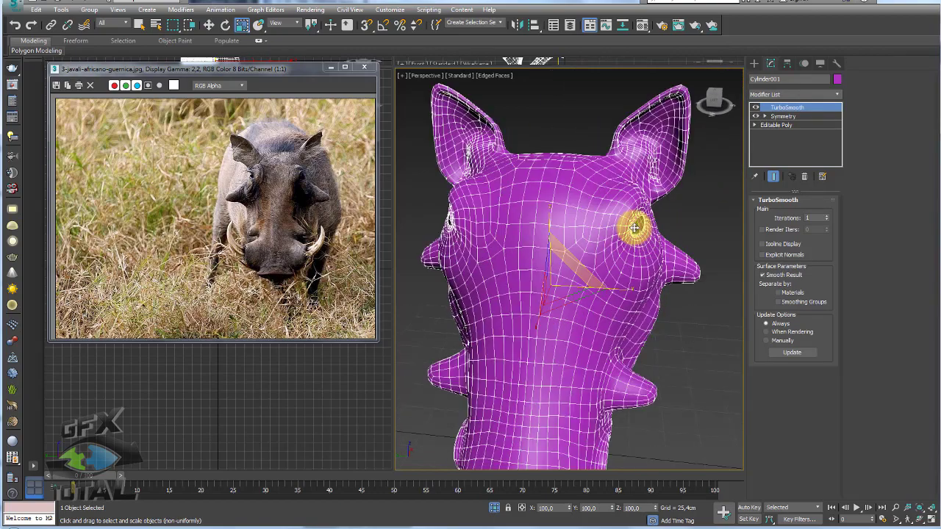
{"action": "scroll", "coordinate": [634, 228], "scroll_direction": "up", "scroll_amount": 2}
{"action": "middle_click_drag", "start_coordinate": [634, 228], "coordinate": [617, 231], "text": "alt"}
{"action": "scroll", "coordinate": [653, 221], "scroll_direction": "up", "scroll_amount": 2}
{"action": "scroll", "coordinate": [630, 216], "scroll_direction": "up", "scroll_amount": 4}
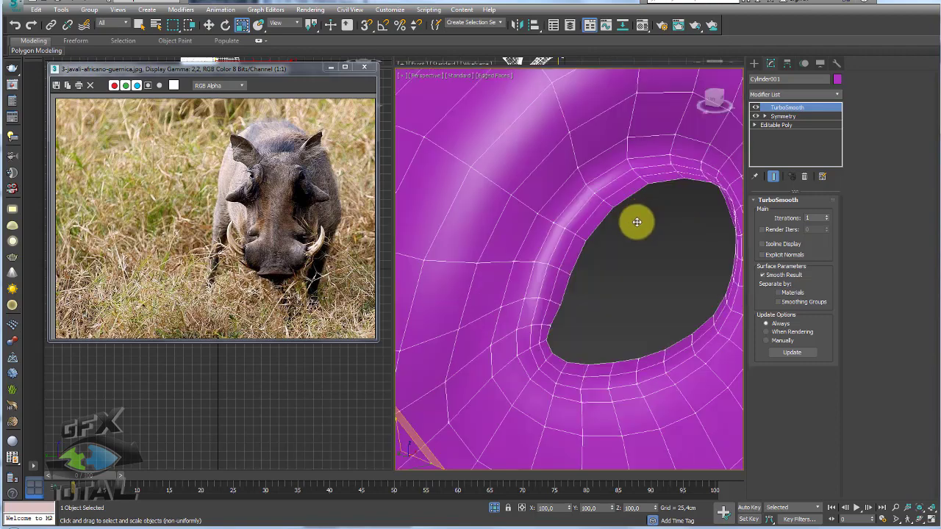
{"action": "left_click", "coordinate": [777, 125]}
{"action": "left_click", "coordinate": [772, 177]}
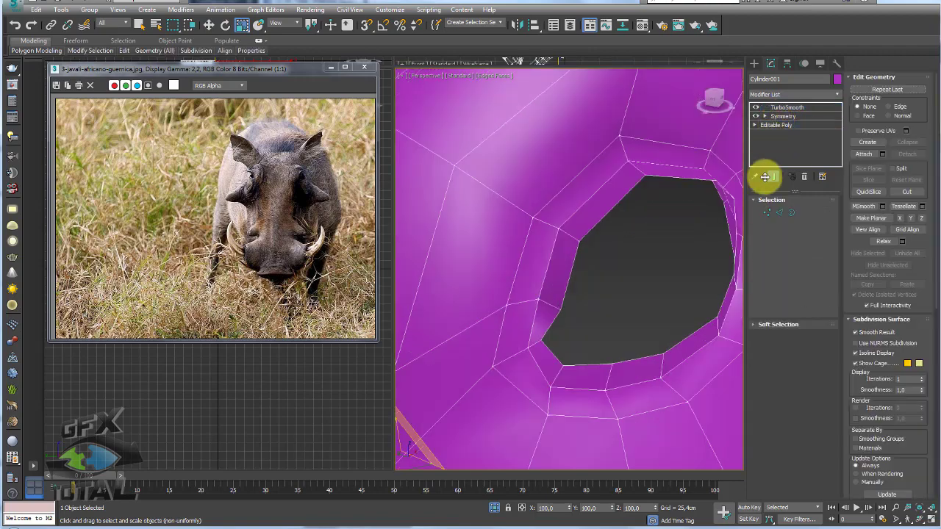
Select the eye-hole border and Shift-scale it inward into a new ring of faces.
{"action": "left_click", "coordinate": [792, 212]}
{"action": "left_click", "coordinate": [691, 190]}
{"action": "scroll", "coordinate": [695, 209], "scroll_direction": "down", "scroll_amount": 3}
{"action": "middle_click_drag", "start_coordinate": [651, 242], "coordinate": [630, 244], "text": "alt"}
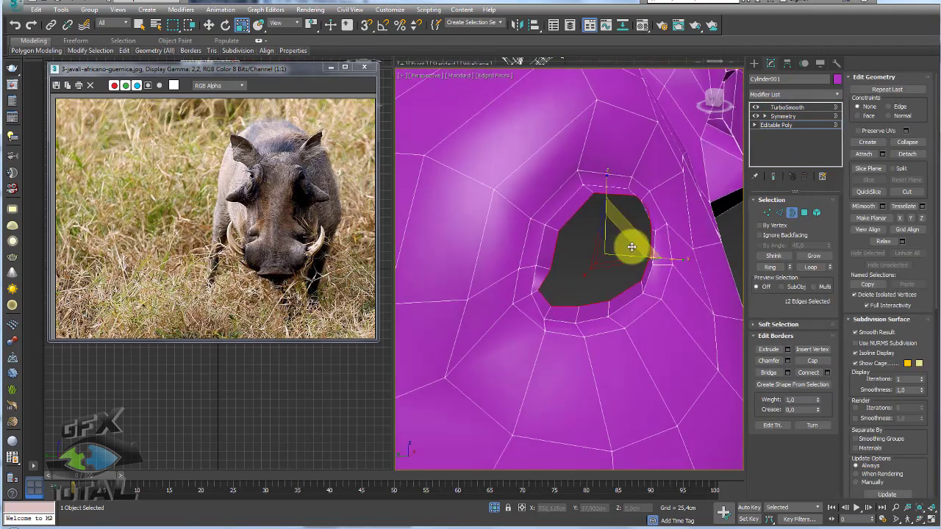
{"action": "left_click_drag", "start_coordinate": [614, 246], "coordinate": [614, 256], "text": "shift"}
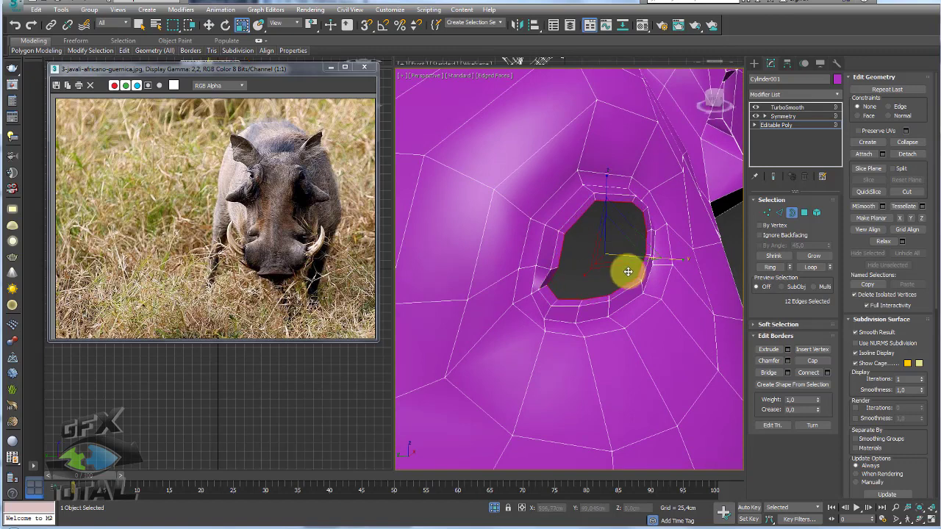
Shift the new inner border, then select an edge at the top of the hole.
{"action": "middle_click_drag", "start_coordinate": [628, 272], "coordinate": [663, 265], "text": "alt"}
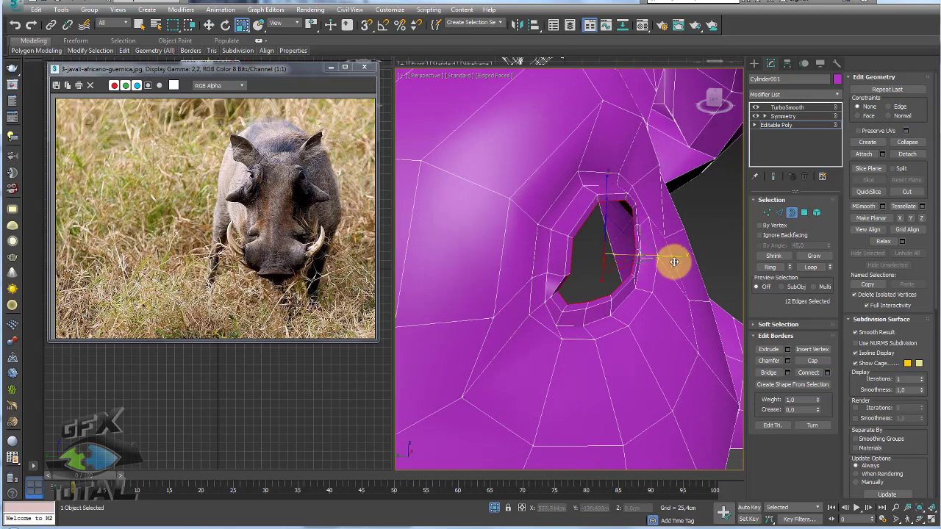
{"action": "key", "text": "w"}
{"action": "left_click_drag", "start_coordinate": [571, 254], "coordinate": [560, 255]}
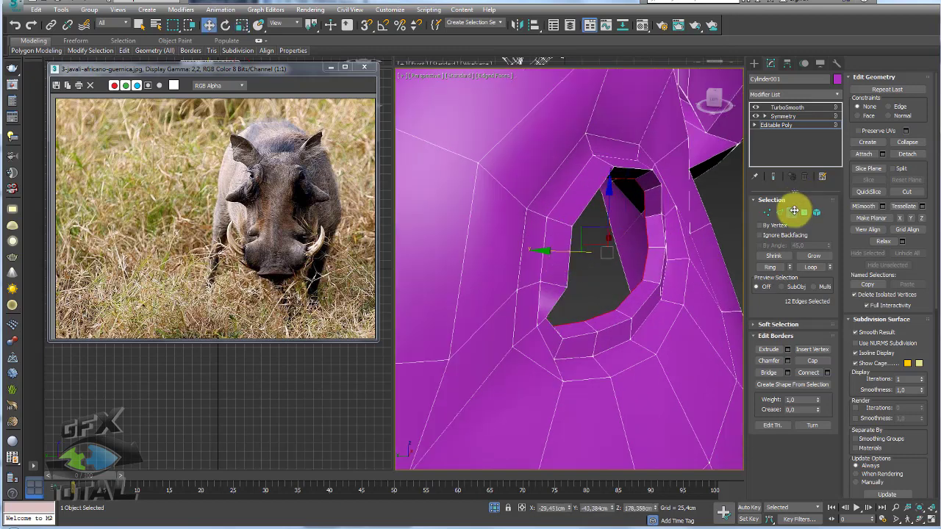
{"action": "left_click", "coordinate": [780, 212]}
{"action": "left_click", "coordinate": [625, 170]}
Move the two top edges of the eye hole to reshape its top.
{"action": "left_click", "coordinate": [605, 153], "text": "ctrl"}
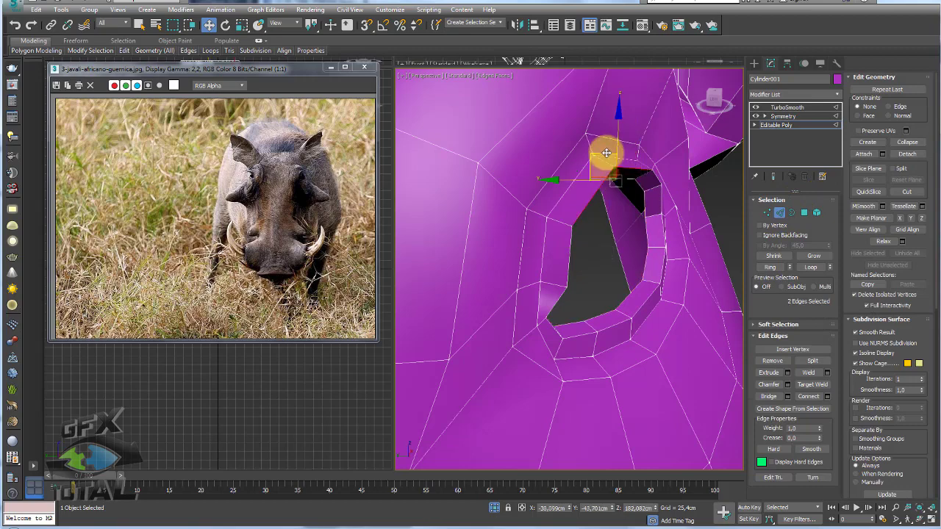
{"action": "left_click_drag", "start_coordinate": [605, 153], "coordinate": [619, 169]}
{"action": "mouse_move", "coordinate": [655, 176]}
{"action": "middle_mouse_down", "text": "alt"}
{"action": "mouse_move", "coordinate": [619, 199]}
{"action": "mouse_move", "coordinate": [644, 208]}
{"action": "mouse_move", "coordinate": [590, 212]}
{"action": "mouse_move", "coordinate": [660, 231]}
{"action": "middle_mouse_up", "text": "alt"}
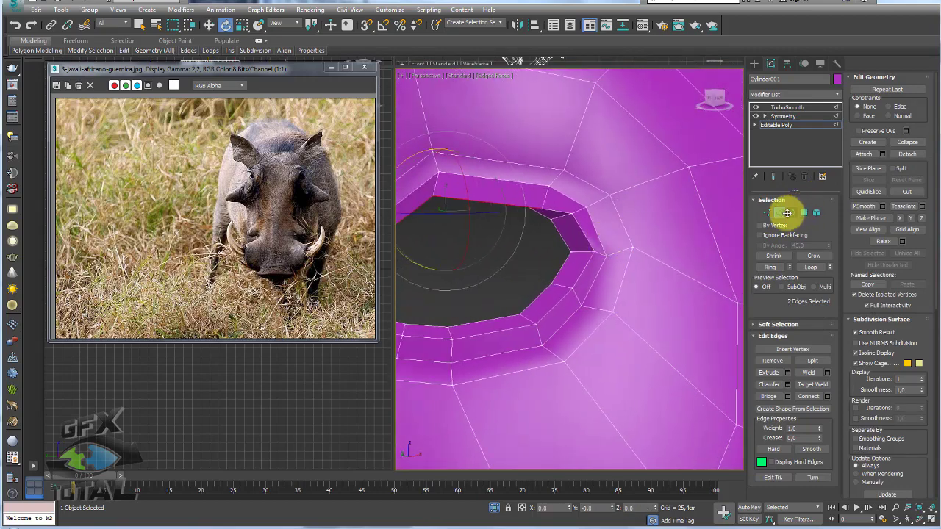
Select four inner-rim vertices of the eye hole and rotate them toward an almond shape.
{"action": "left_click", "coordinate": [771, 215]}
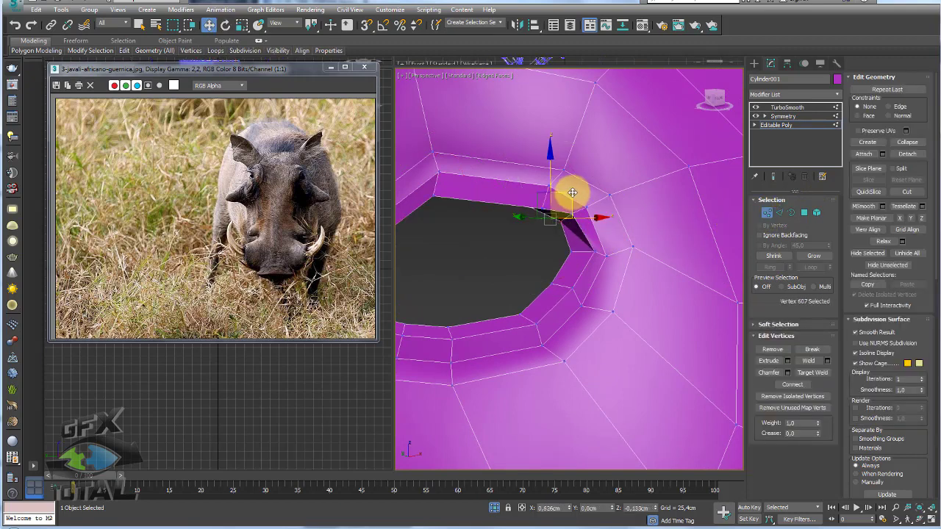
{"action": "left_click", "coordinate": [572, 213]}
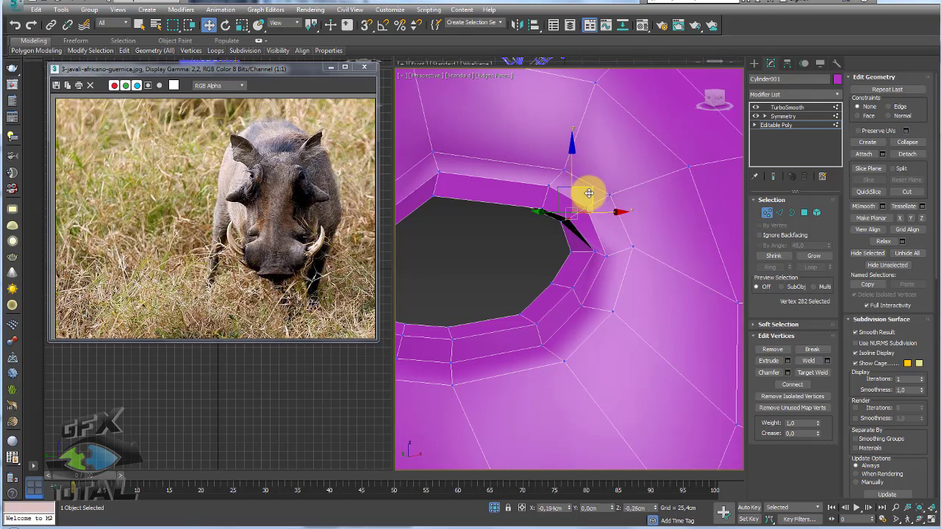
{"action": "middle_click_drag", "start_coordinate": [589, 193], "coordinate": [560, 255], "text": "alt"}
{"action": "left_click", "coordinate": [549, 273], "text": "ctrl"}
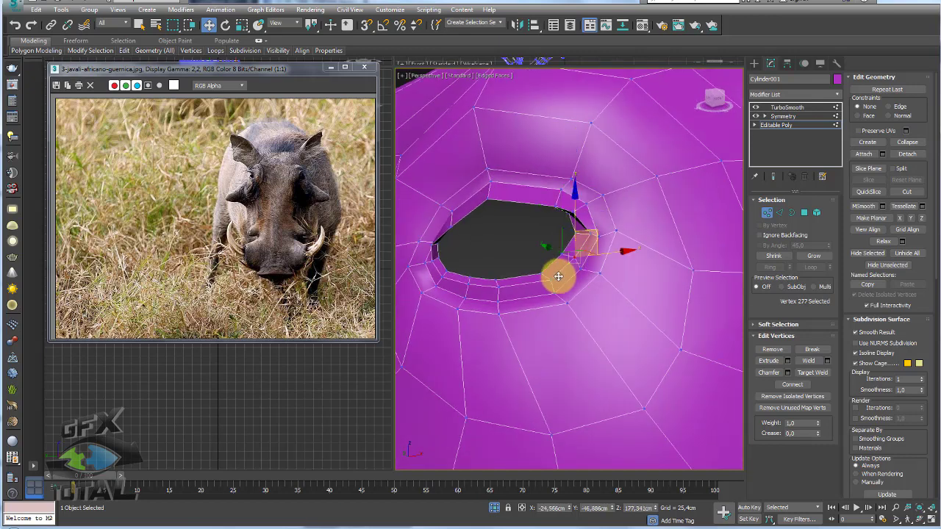
{"action": "left_click", "coordinate": [498, 282], "text": "ctrl"}
{"action": "left_click", "coordinate": [470, 284], "text": "ctrl"}
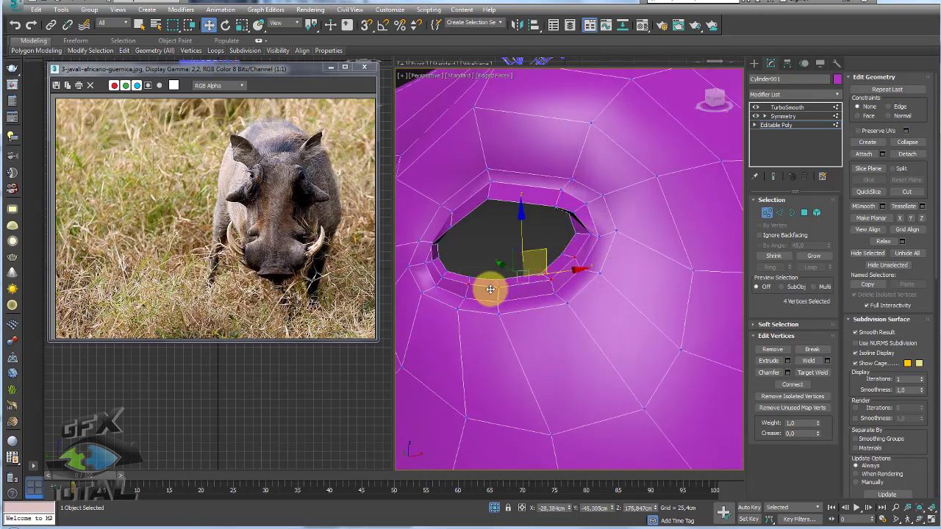
{"action": "mouse_move", "coordinate": [490, 287]}
{"action": "middle_mouse_down", "text": "alt"}
{"action": "mouse_move", "coordinate": [525, 244]}
{"action": "mouse_move", "coordinate": [525, 254]}
{"action": "mouse_move", "coordinate": [502, 254]}
{"action": "middle_mouse_up", "text": "alt"}
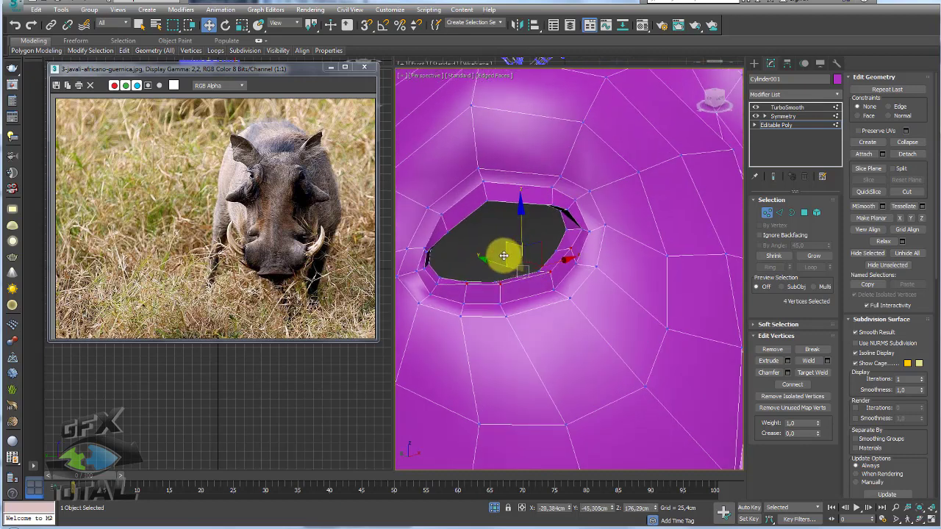
{"action": "key", "text": "e"}
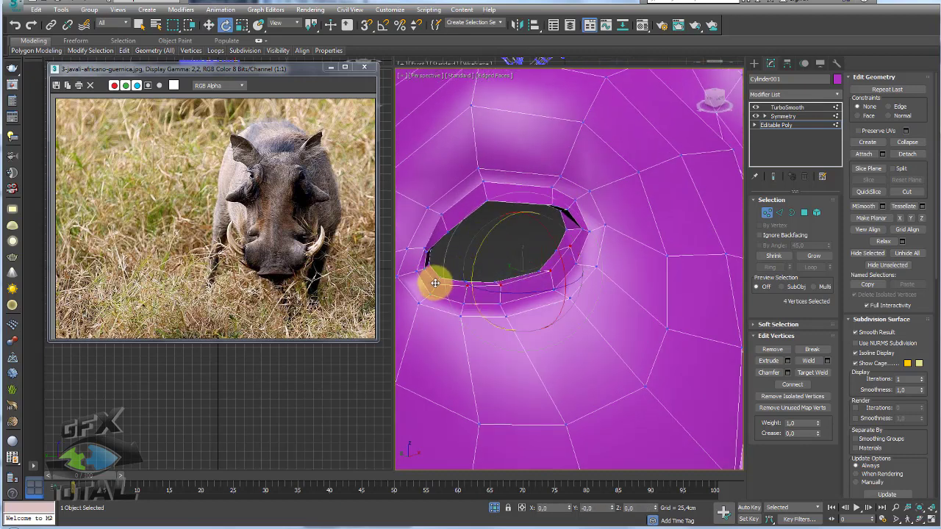
Nudge the hole's lower-left vertex and show the TurboSmoothed result.
{"action": "left_click", "coordinate": [435, 283]}
{"action": "key", "text": "w"}
{"action": "left_click_drag", "start_coordinate": [456, 249], "coordinate": [458, 248]}
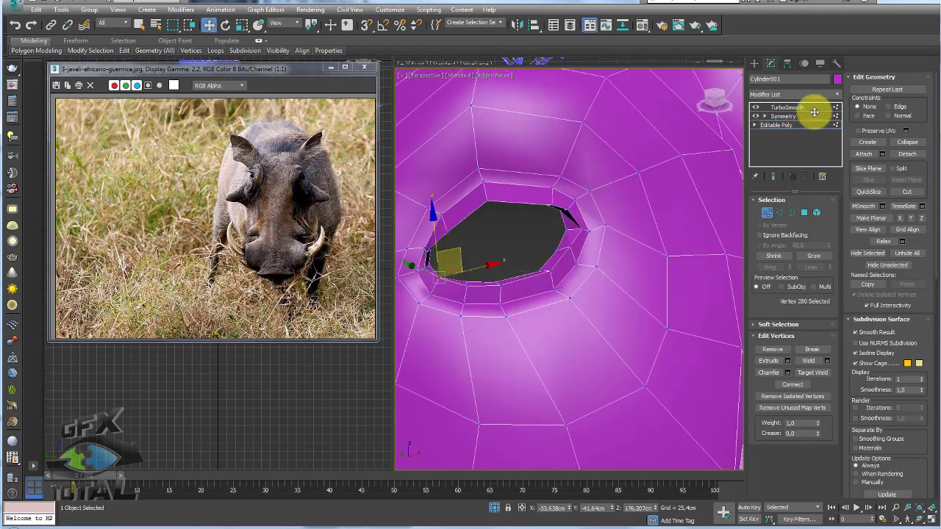
{"action": "left_click", "coordinate": [787, 108]}
{"action": "scroll", "coordinate": [610, 162], "scroll_direction": "down", "scroll_amount": 3}
Create an eye sphere and align its X/Y/Z position pivot-to-pivot with Cylinder001.
{"action": "scroll", "coordinate": [637, 213], "scroll_direction": "down", "scroll_amount": 4}
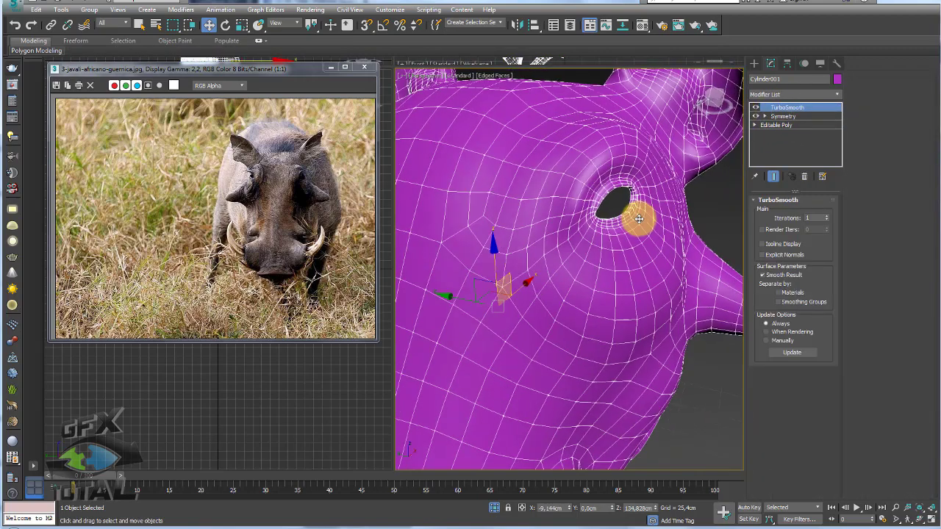
{"action": "scroll", "coordinate": [653, 215], "scroll_direction": "down", "scroll_amount": 3}
{"action": "scroll", "coordinate": [653, 215], "scroll_direction": "up", "scroll_amount": 2}
{"action": "left_click", "coordinate": [754, 63]}
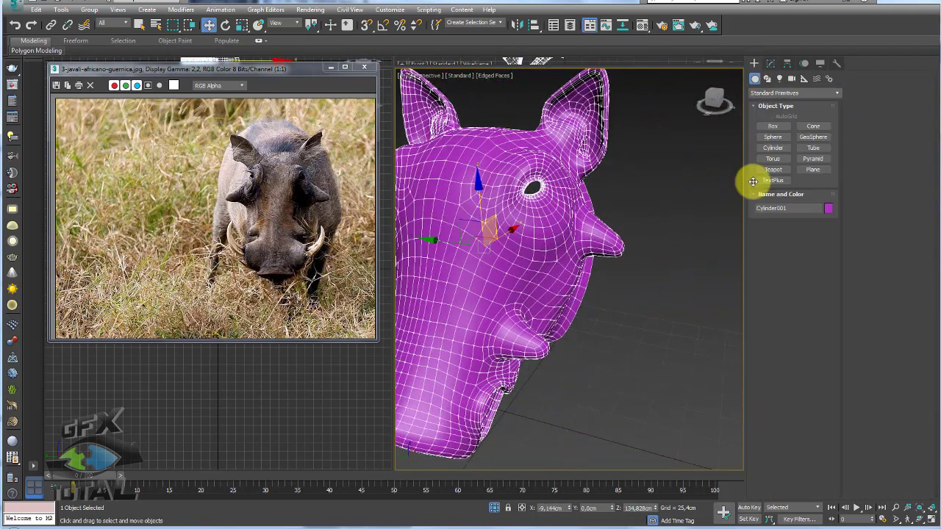
{"action": "left_click", "coordinate": [774, 138]}
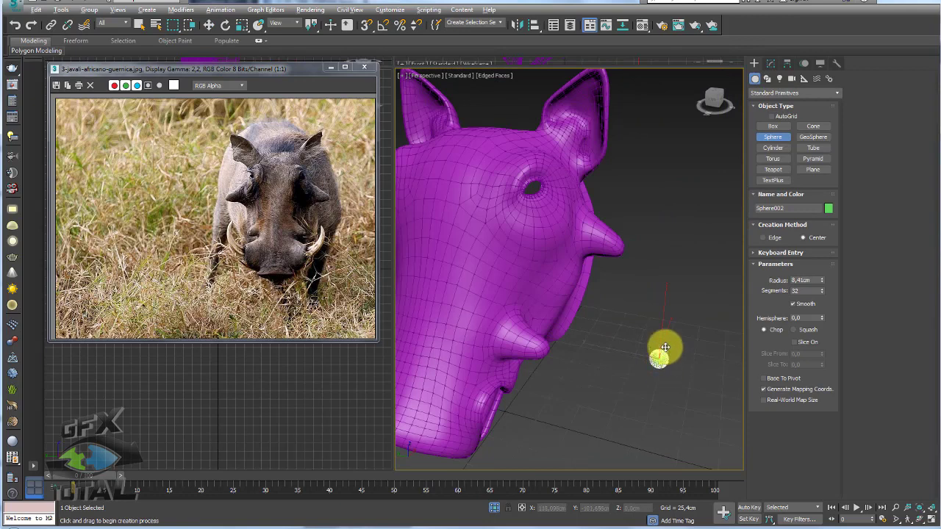
{"action": "key", "text": "alt+a"}
{"action": "left_click", "coordinate": [463, 199]}
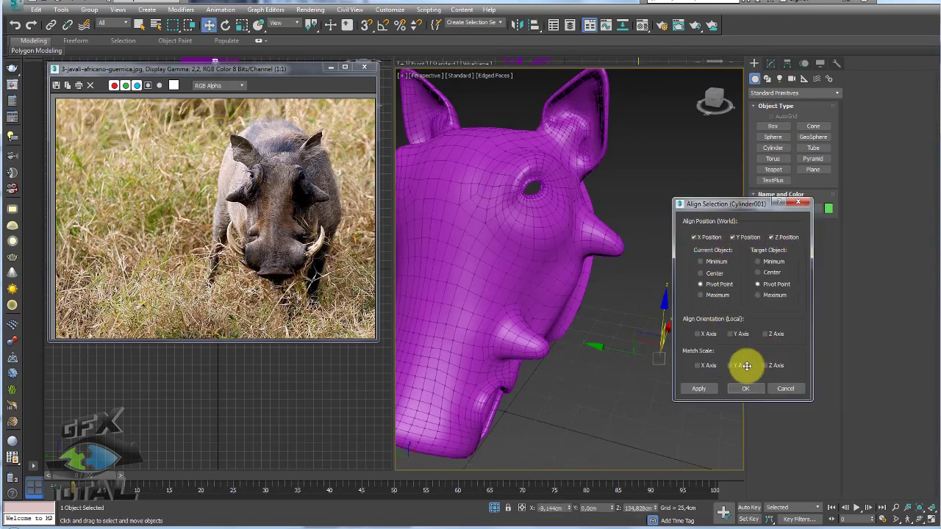
{"action": "left_click", "coordinate": [746, 388]}
{"action": "scroll", "coordinate": [626, 279], "scroll_direction": "down", "scroll_amount": 3}
{"action": "mouse_move", "coordinate": [618, 280]}
{"action": "middle_mouse_down", "text": "alt"}
{"action": "mouse_move", "coordinate": [534, 270]}
{"action": "mouse_move", "coordinate": [593, 287]}
{"action": "middle_mouse_up", "text": "alt"}
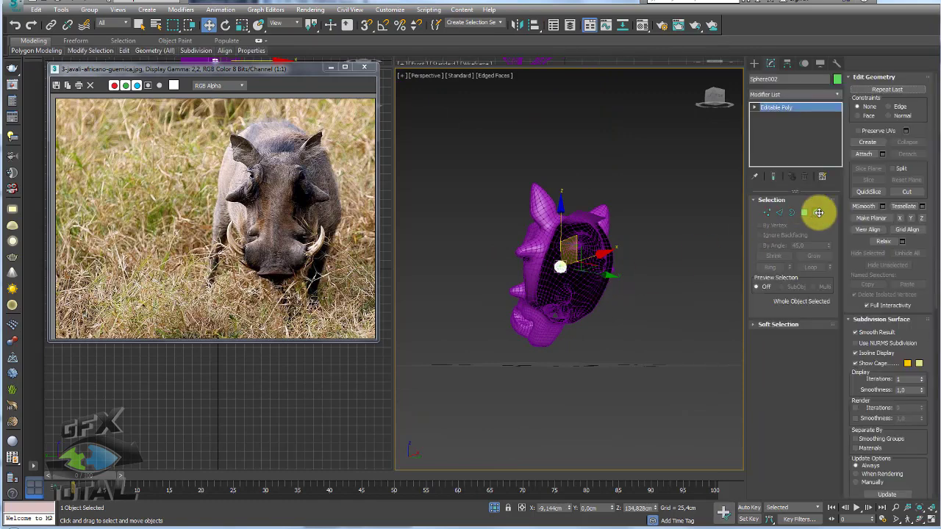
Slide the eyeball sphere sideways and push it back into the head's eye socket.
{"action": "left_click", "coordinate": [816, 212]}
{"action": "middle_click_drag", "start_coordinate": [622, 284], "coordinate": [586, 254], "text": "alt"}
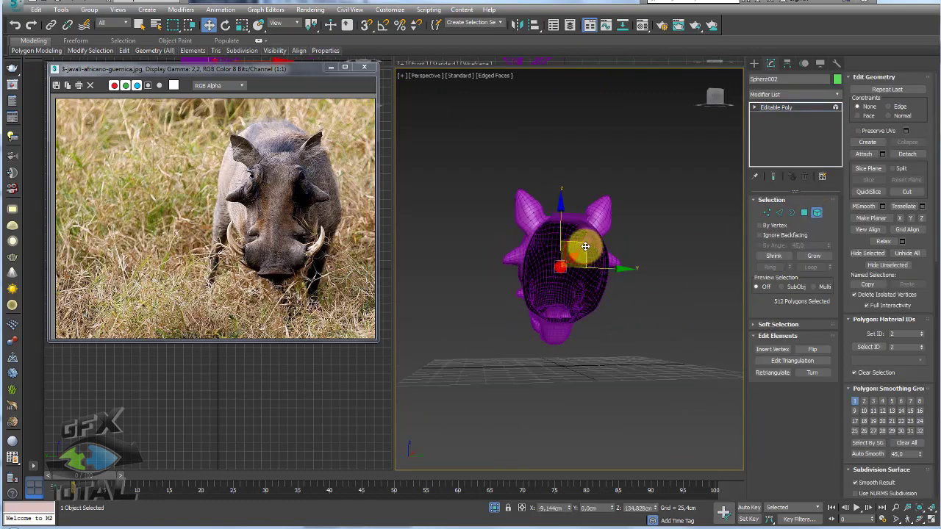
{"action": "scroll", "coordinate": [552, 213], "scroll_direction": "up", "scroll_amount": 5}
{"action": "scroll", "coordinate": [594, 294], "scroll_direction": "down", "scroll_amount": 2}
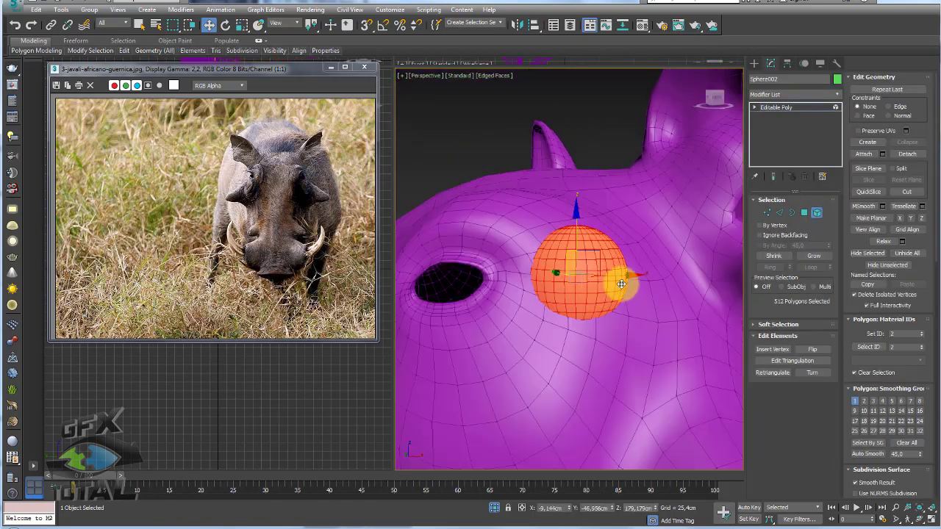
{"action": "left_click_drag", "start_coordinate": [621, 284], "coordinate": [500, 275]}
{"action": "middle_click_drag", "start_coordinate": [500, 275], "coordinate": [482, 302], "text": "alt"}
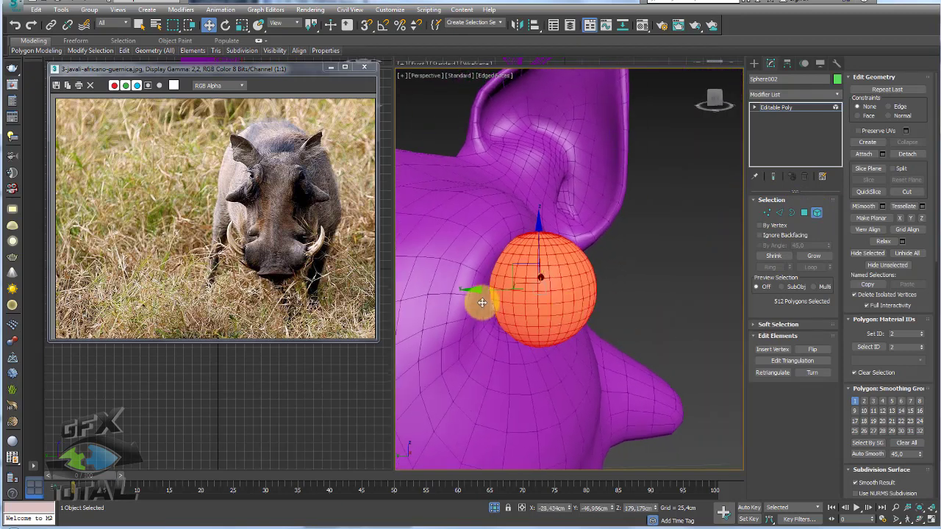
{"action": "left_click_drag", "start_coordinate": [475, 292], "coordinate": [431, 293]}
Scale the eyeball down to fill the socket, then select the head mesh.
{"action": "key", "text": "e"}
{"action": "key", "text": "r"}
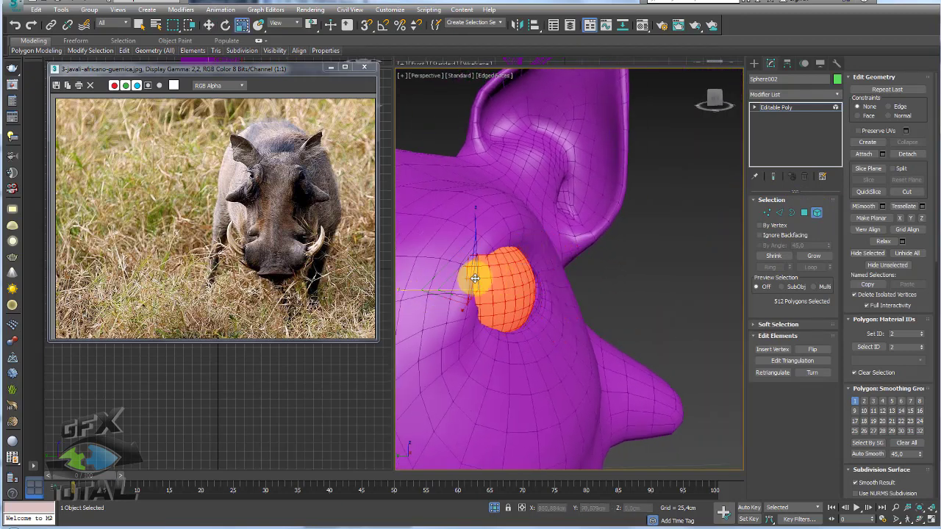
{"action": "key", "text": "w"}
{"action": "middle_click_drag", "start_coordinate": [564, 307], "coordinate": [489, 272], "text": "alt"}
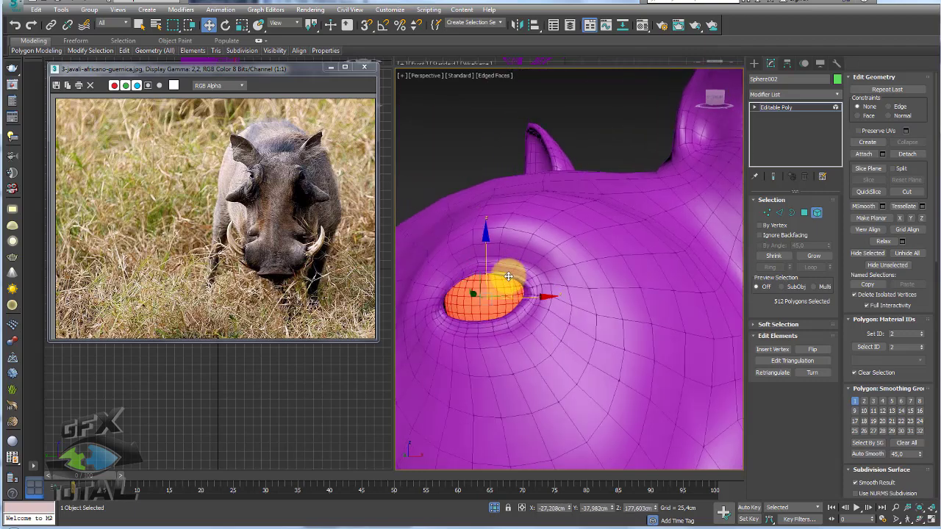
{"action": "key", "text": "r"}
{"action": "key", "text": "w"}
{"action": "middle_click_drag", "start_coordinate": [485, 290], "coordinate": [453, 297], "text": "alt"}
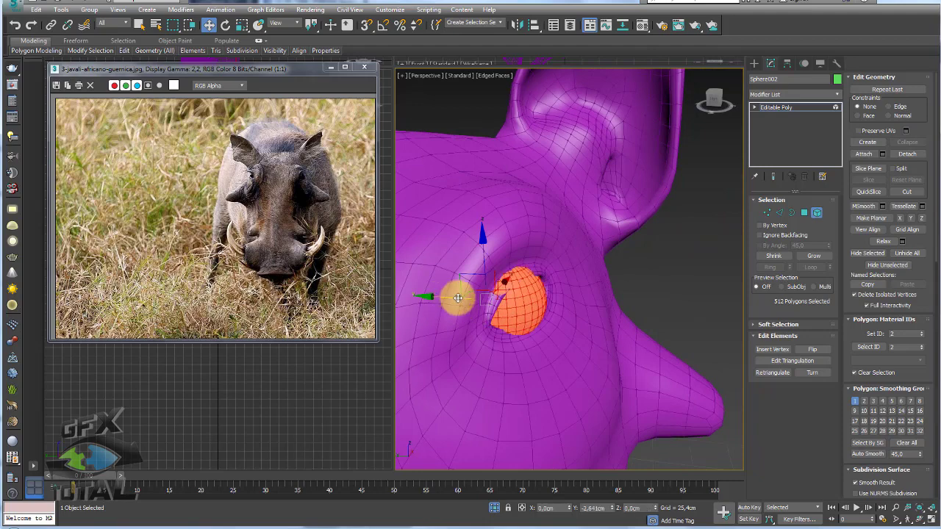
{"action": "middle_click_drag", "start_coordinate": [554, 326], "coordinate": [523, 282], "text": "alt"}
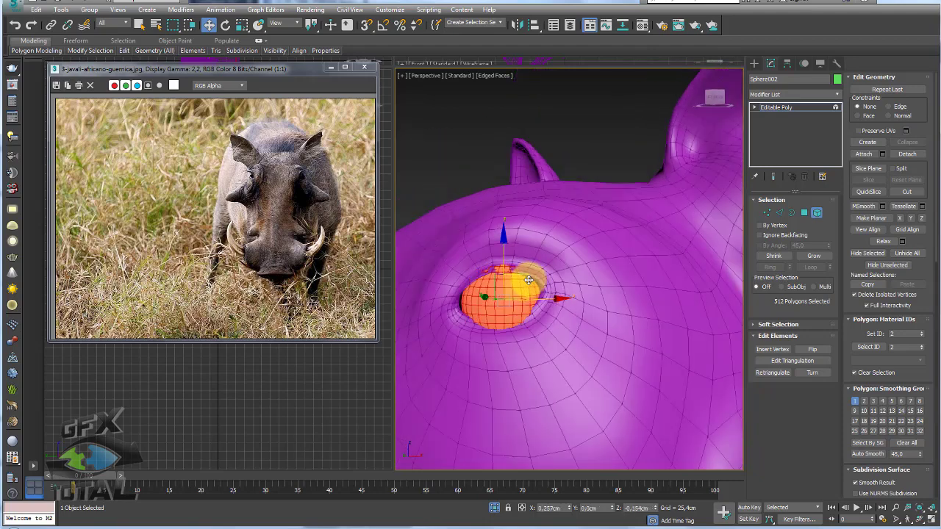
{"action": "left_click", "coordinate": [781, 109]}
{"action": "left_click", "coordinate": [594, 247]}
{"action": "mouse_move", "coordinate": [594, 248]}
{"action": "middle_mouse_down", "text": "alt"}
{"action": "mouse_move", "coordinate": [584, 246]}
{"action": "mouse_move", "coordinate": [685, 234]}
{"action": "middle_mouse_up", "text": "alt"}
Enable Soft Selection on the head's Editable Poly vertices with falloff reduced to about 12.4cm.
{"action": "left_click", "coordinate": [775, 125]}
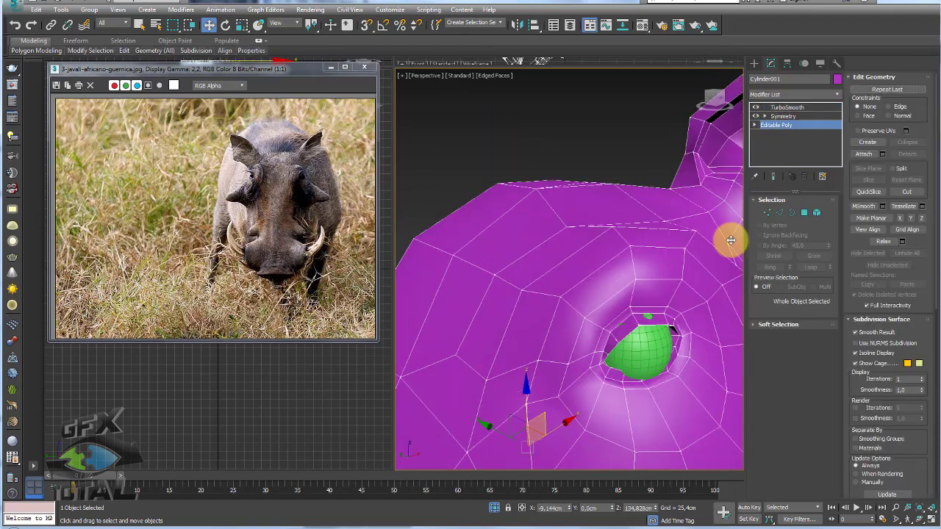
{"action": "left_click", "coordinate": [769, 213]}
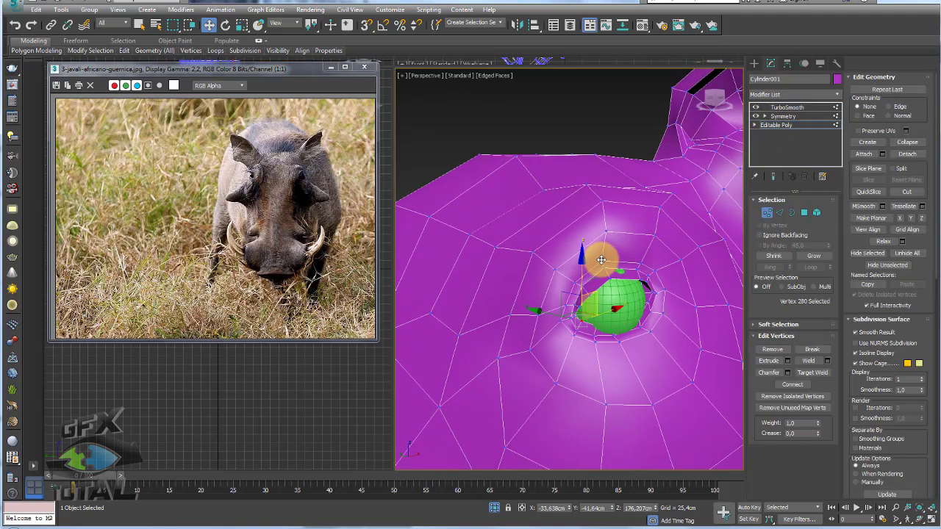
{"action": "middle_click_drag", "start_coordinate": [601, 259], "coordinate": [641, 286], "text": "alt"}
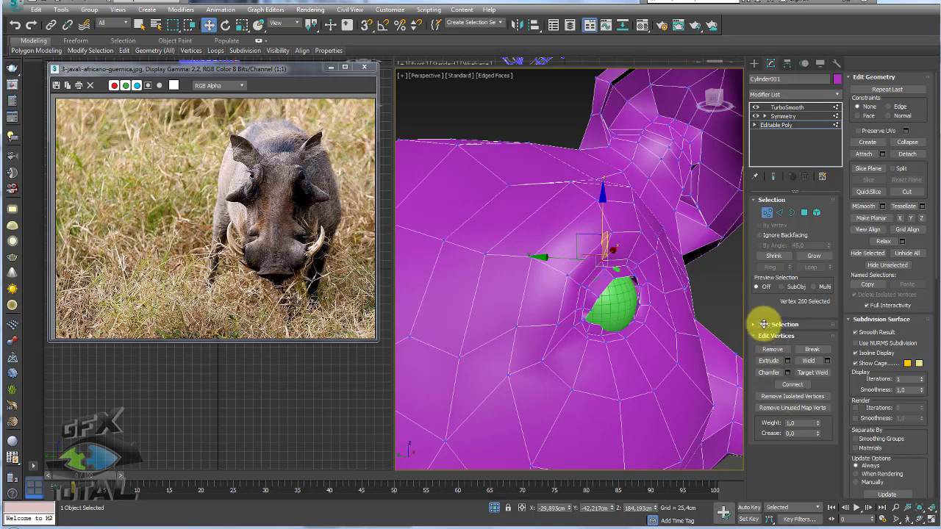
{"action": "left_click_drag", "start_coordinate": [764, 324], "coordinate": [884, 69]}
{"action": "left_click", "coordinate": [856, 89]}
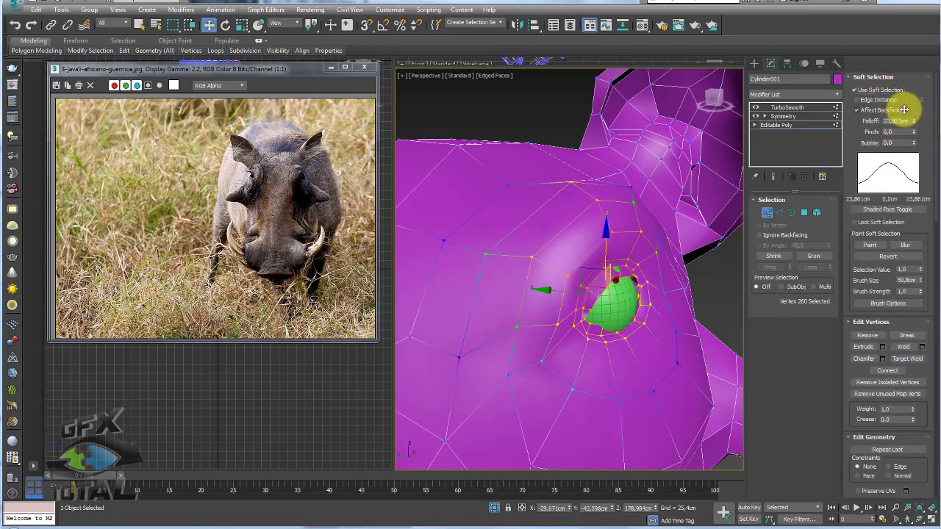
{"action": "left_click_drag", "start_coordinate": [914, 125], "coordinate": [910, 145]}
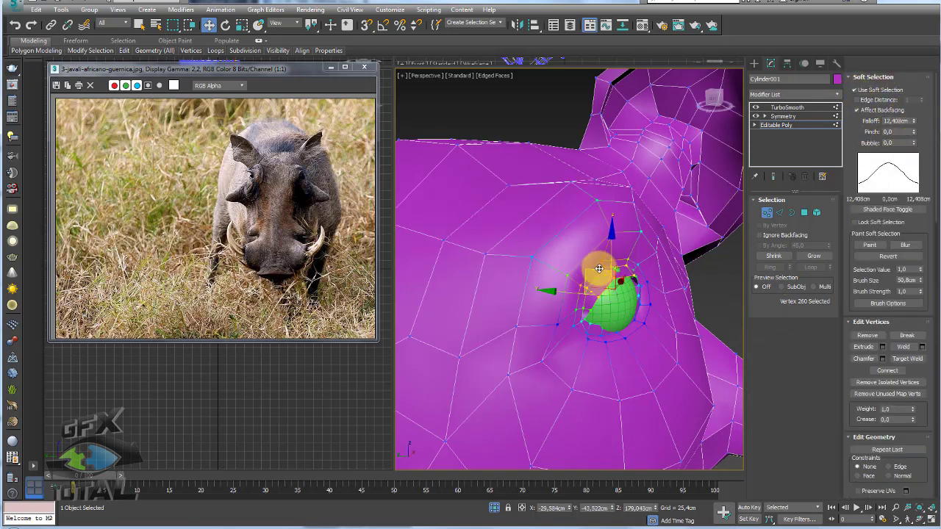
Pull the socket rim vertices around the eyeball at 9.3cm falloff, then show the smoothed head.
{"action": "left_click_drag", "start_coordinate": [591, 271], "coordinate": [594, 267]}
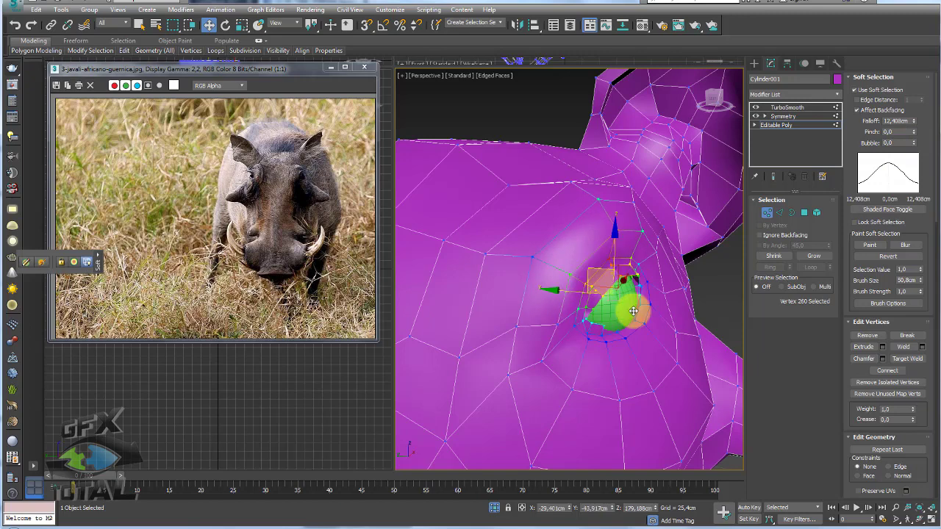
{"action": "middle_click_drag", "start_coordinate": [633, 311], "coordinate": [624, 330], "text": "alt"}
{"action": "left_click_drag", "start_coordinate": [615, 332], "coordinate": [624, 316]}
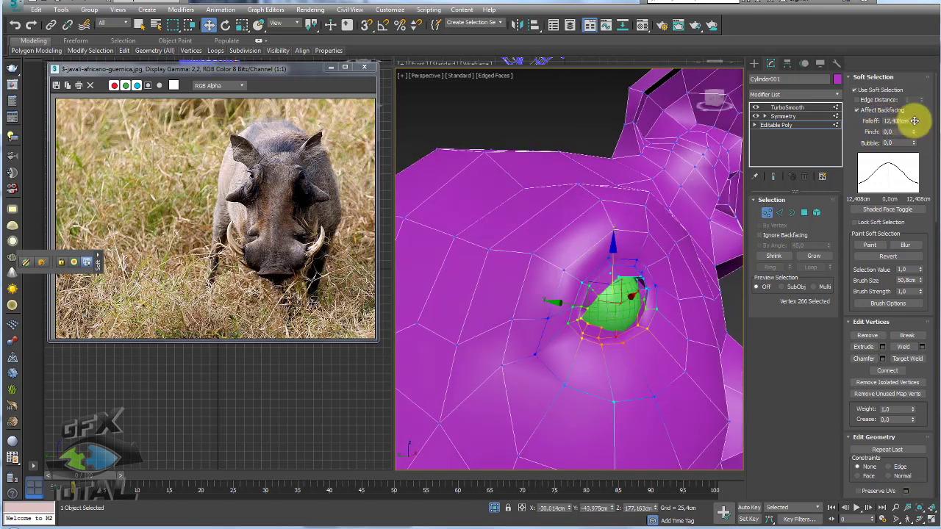
{"action": "left_click_drag", "start_coordinate": [913, 129], "coordinate": [719, 247]}
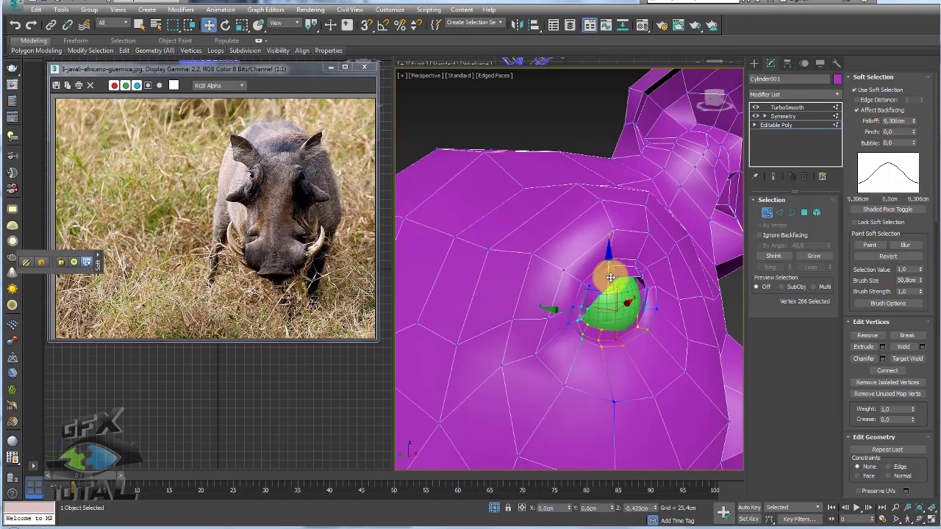
{"action": "middle_click_drag", "start_coordinate": [629, 322], "coordinate": [617, 323], "text": "alt"}
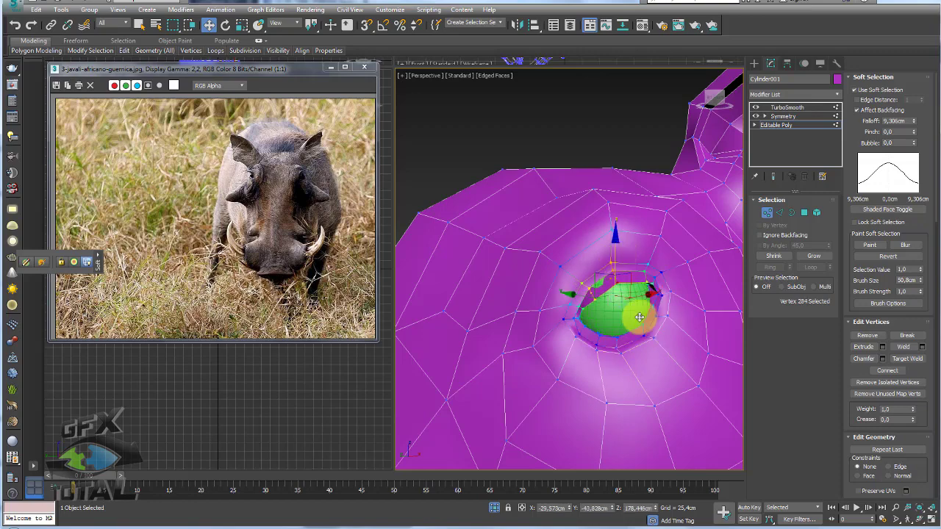
{"action": "mouse_move", "coordinate": [640, 317]}
{"action": "middle_mouse_down", "text": "alt"}
{"action": "mouse_move", "coordinate": [588, 330]}
{"action": "mouse_move", "coordinate": [602, 284]}
{"action": "middle_mouse_up", "text": "alt"}
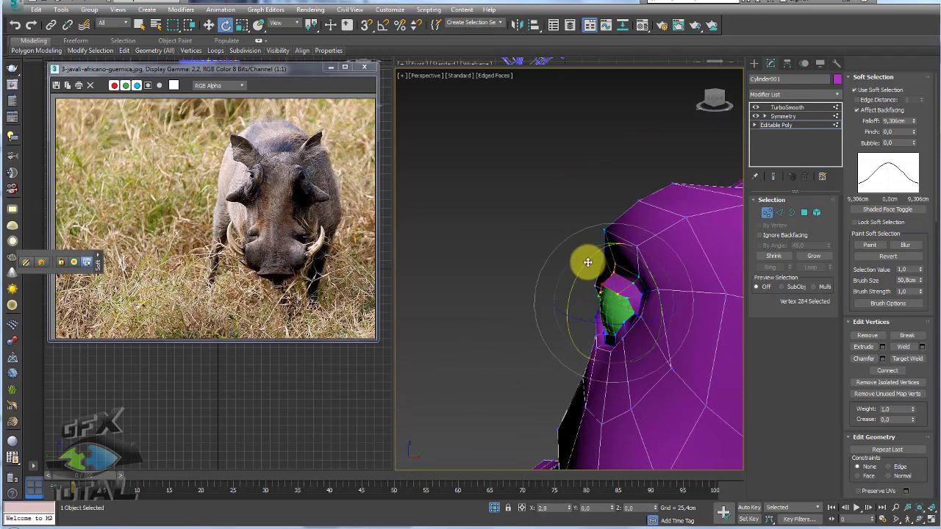
{"action": "mouse_move", "coordinate": [610, 298]}
{"action": "middle_mouse_down", "text": "alt"}
{"action": "mouse_move", "coordinate": [741, 289]}
{"action": "mouse_move", "coordinate": [678, 269]}
{"action": "mouse_move", "coordinate": [728, 174]}
{"action": "middle_mouse_up", "text": "alt"}
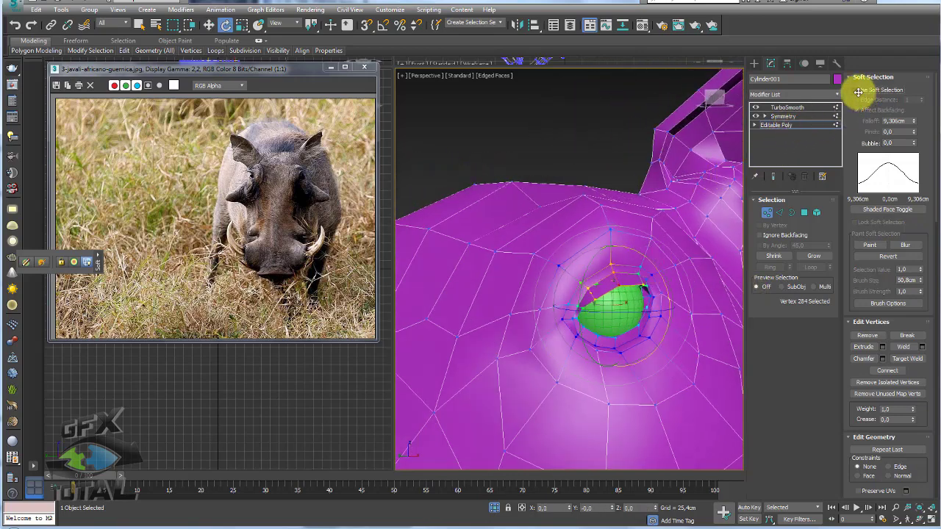
{"action": "left_click", "coordinate": [858, 91]}
{"action": "left_click", "coordinate": [783, 108]}
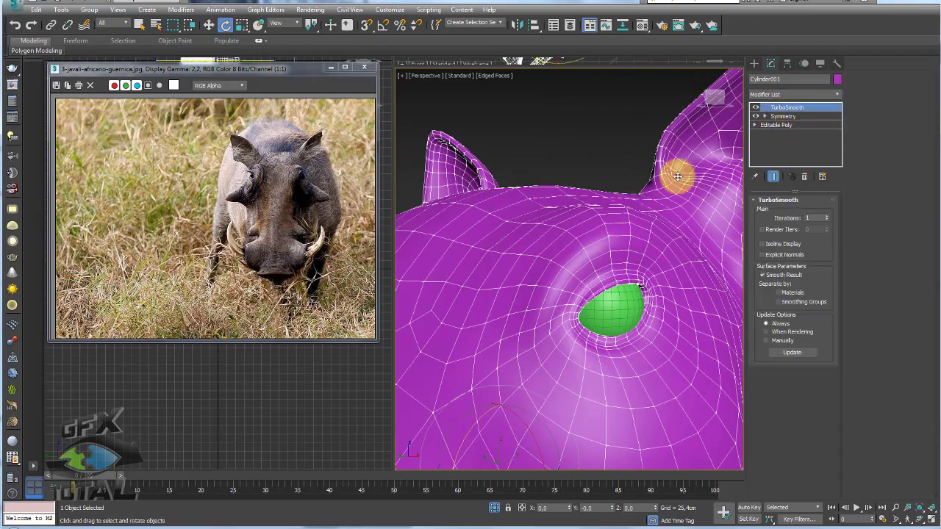
Deselect, orbit toward the face, and reselect the warthog head.
{"action": "mouse_move", "coordinate": [678, 176]}
{"action": "middle_mouse_down", "text": "alt"}
{"action": "mouse_move", "coordinate": [693, 252]}
{"action": "mouse_move", "coordinate": [662, 284]}
{"action": "mouse_move", "coordinate": [483, 193]}
{"action": "middle_mouse_up", "text": "alt"}
{"action": "left_click", "coordinate": [483, 194]}
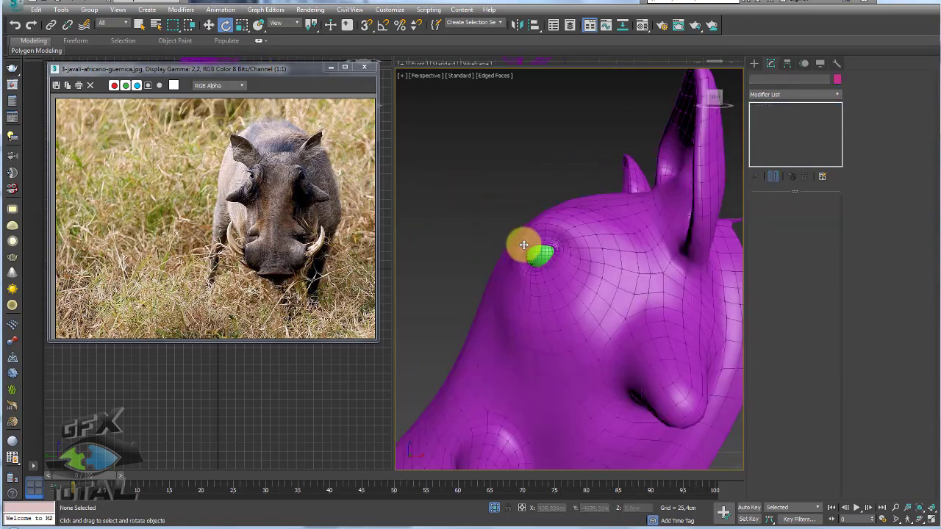
{"action": "mouse_move", "coordinate": [524, 245]}
{"action": "middle_mouse_down", "text": "alt"}
{"action": "mouse_move", "coordinate": [536, 260]}
{"action": "mouse_move", "coordinate": [611, 279]}
{"action": "mouse_move", "coordinate": [626, 272]}
{"action": "mouse_move", "coordinate": [605, 236]}
{"action": "middle_mouse_up", "text": "alt"}
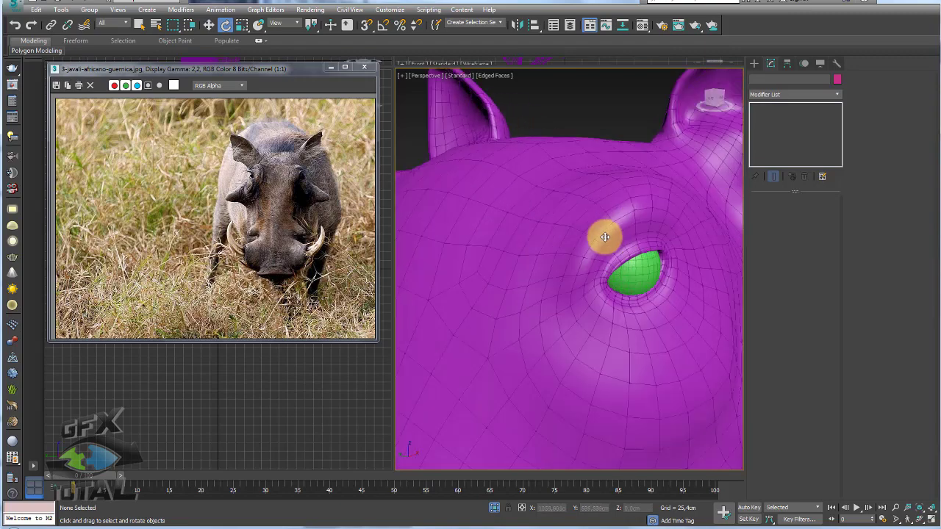
{"action": "left_click", "coordinate": [578, 242]}
In Polygon mode, select the polygons above the eye socket and on top of the head.
{"action": "left_click", "coordinate": [783, 126]}
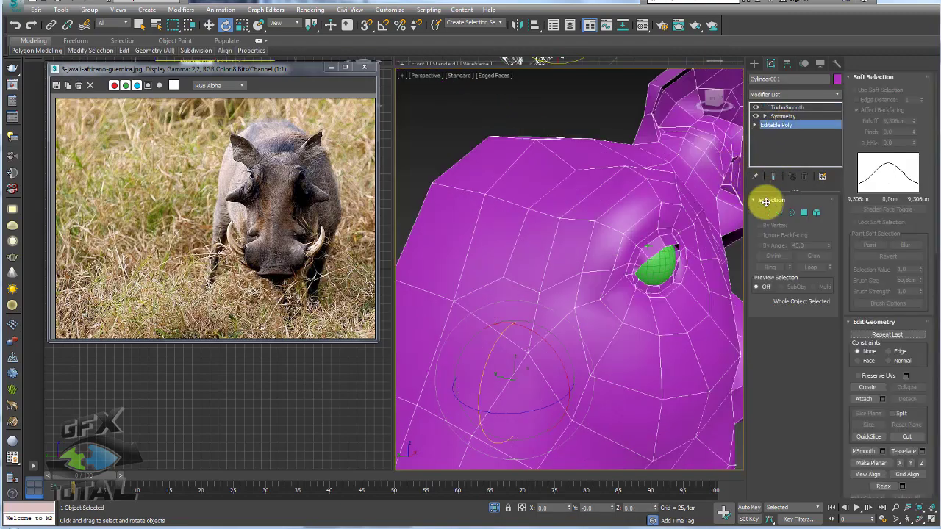
{"action": "left_click", "coordinate": [803, 212]}
{"action": "mouse_move", "coordinate": [612, 200]}
{"action": "middle_mouse_down", "text": "alt"}
{"action": "mouse_move", "coordinate": [630, 202]}
{"action": "mouse_move", "coordinate": [601, 199]}
{"action": "middle_mouse_up", "text": "alt"}
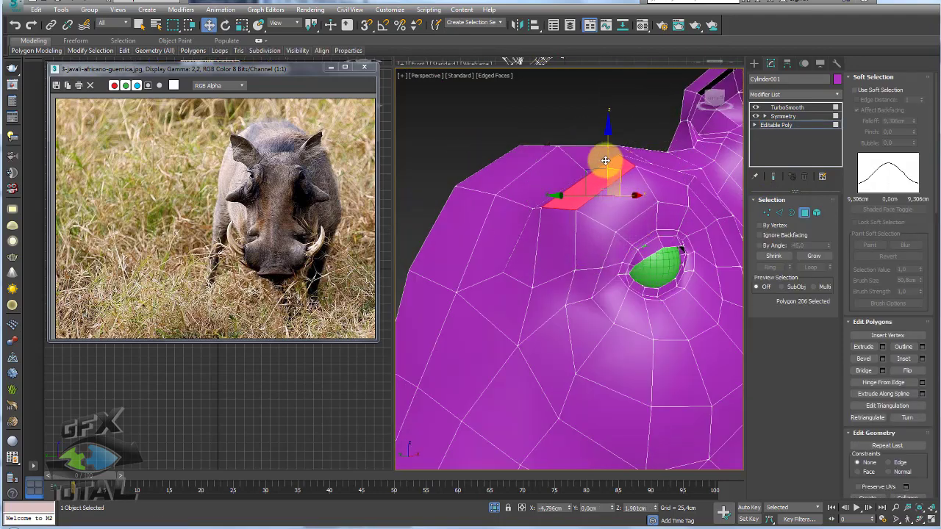
{"action": "left_click", "coordinate": [564, 241]}
{"action": "mouse_move", "coordinate": [564, 241]}
{"action": "middle_mouse_down", "text": "alt"}
{"action": "mouse_move", "coordinate": [563, 220]}
{"action": "mouse_move", "coordinate": [698, 169]}
{"action": "mouse_move", "coordinate": [674, 187]}
{"action": "mouse_move", "coordinate": [657, 157]}
{"action": "middle_mouse_up", "text": "alt"}
{"action": "left_click", "coordinate": [698, 168]}
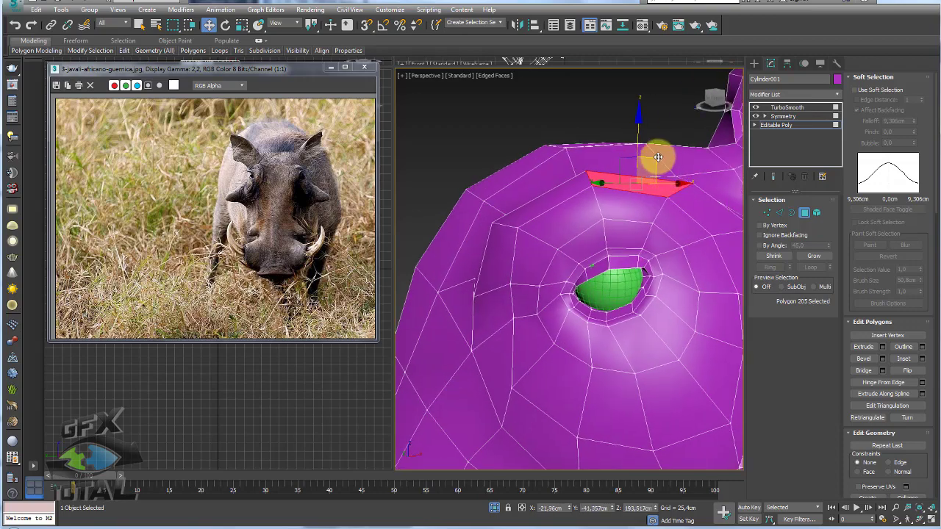
Preview the mirrored, smoothed head from the front and select the eyeball sphere Sphere002.
{"action": "left_click", "coordinate": [791, 116]}
{"action": "left_click", "coordinate": [781, 124]}
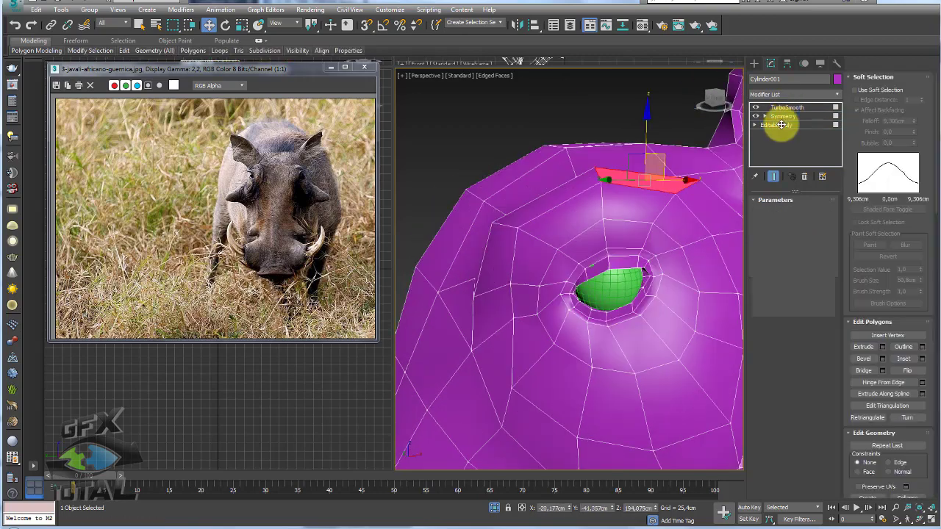
{"action": "left_click", "coordinate": [785, 108]}
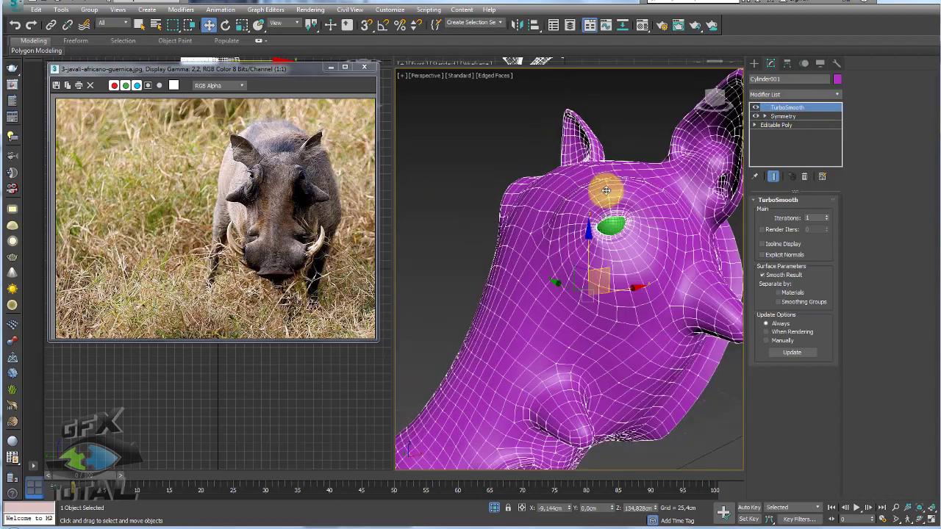
{"action": "mouse_move", "coordinate": [706, 184]}
{"action": "middle_mouse_down", "text": "alt"}
{"action": "mouse_move", "coordinate": [672, 200]}
{"action": "mouse_move", "coordinate": [679, 184]}
{"action": "mouse_move", "coordinate": [673, 196]}
{"action": "middle_mouse_up", "text": "alt"}
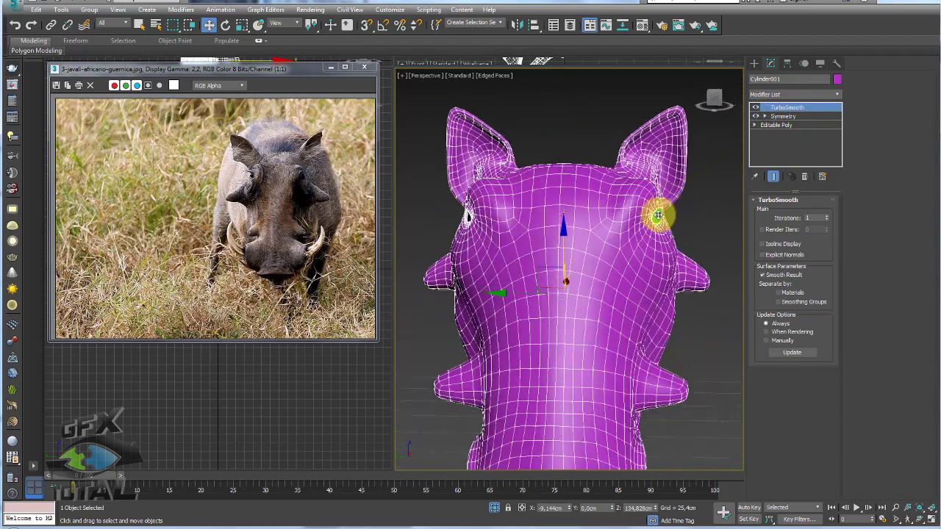
{"action": "left_click", "coordinate": [658, 215]}
{"action": "middle_click_drag", "start_coordinate": [666, 256], "coordinate": [679, 187], "text": "alt"}
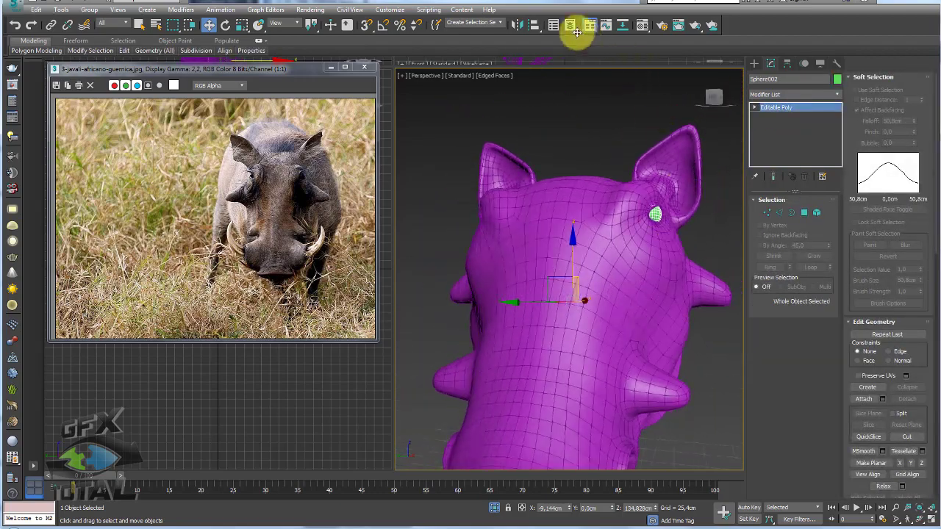
Mirror-copy the eyeball to the other side of the head and make both eyes black.
{"action": "left_click", "coordinate": [518, 24]}
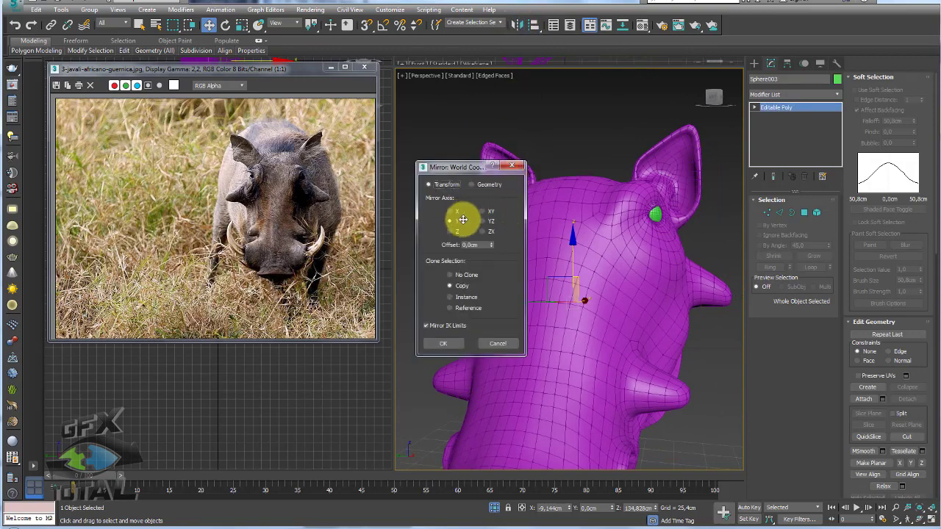
{"action": "left_click", "coordinate": [444, 343]}
{"action": "middle_click_drag", "start_coordinate": [564, 298], "coordinate": [646, 214], "text": "alt"}
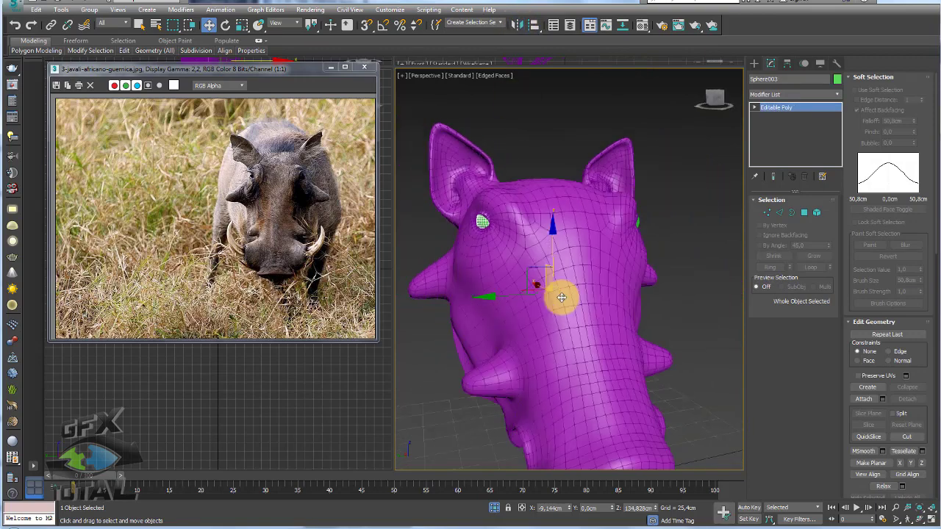
{"action": "left_click", "coordinate": [646, 215], "text": "ctrl"}
{"action": "left_click", "coordinate": [837, 78]}
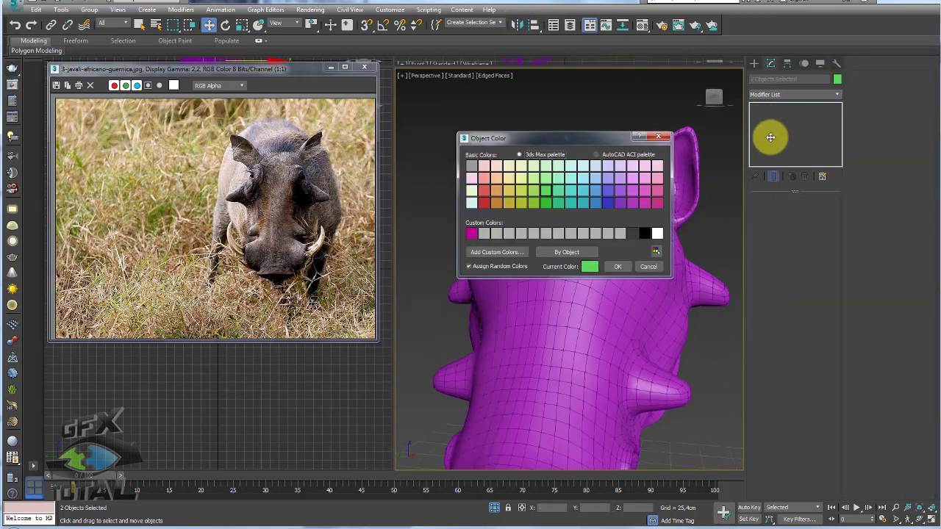
{"action": "left_click", "coordinate": [619, 268]}
{"action": "left_click", "coordinate": [699, 254]}
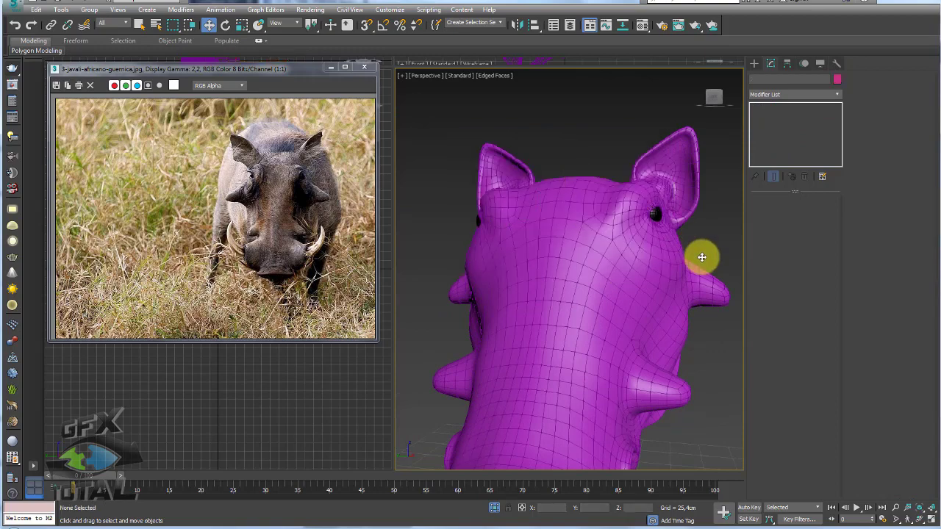
Reselect the head, orbit to its side, and switch to creating standard primitives.
{"action": "key", "text": "z"}
{"action": "left_click", "coordinate": [577, 265]}
{"action": "mouse_move", "coordinate": [577, 266]}
{"action": "middle_mouse_down", "text": "alt"}
{"action": "mouse_move", "coordinate": [625, 332]}
{"action": "mouse_move", "coordinate": [536, 340]}
{"action": "mouse_move", "coordinate": [581, 327]}
{"action": "mouse_move", "coordinate": [563, 336]}
{"action": "mouse_move", "coordinate": [569, 357]}
{"action": "mouse_move", "coordinate": [533, 313]}
{"action": "mouse_move", "coordinate": [587, 337]}
{"action": "mouse_move", "coordinate": [537, 315]}
{"action": "mouse_move", "coordinate": [424, 309]}
{"action": "middle_mouse_up", "text": "alt"}
{"action": "left_click", "coordinate": [754, 64]}
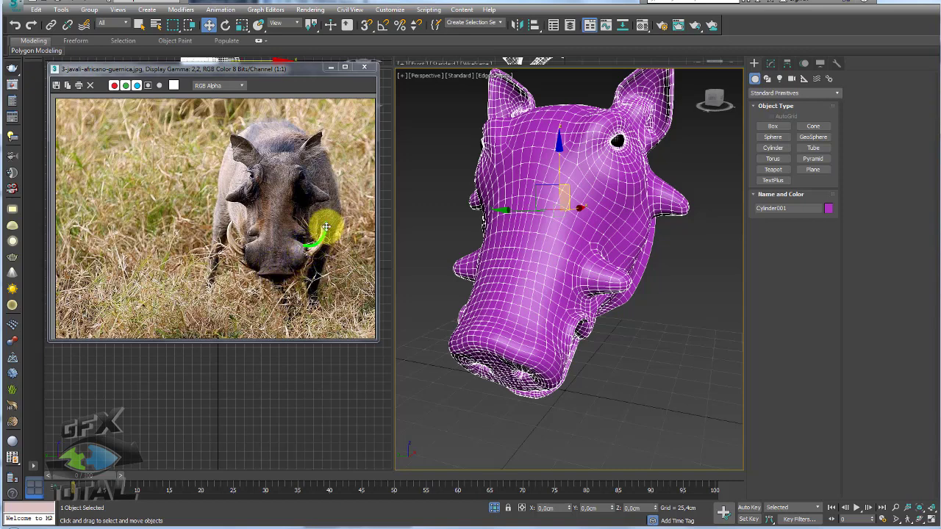
{"action": "scroll", "coordinate": [625, 250], "scroll_direction": "up", "scroll_amount": 4}
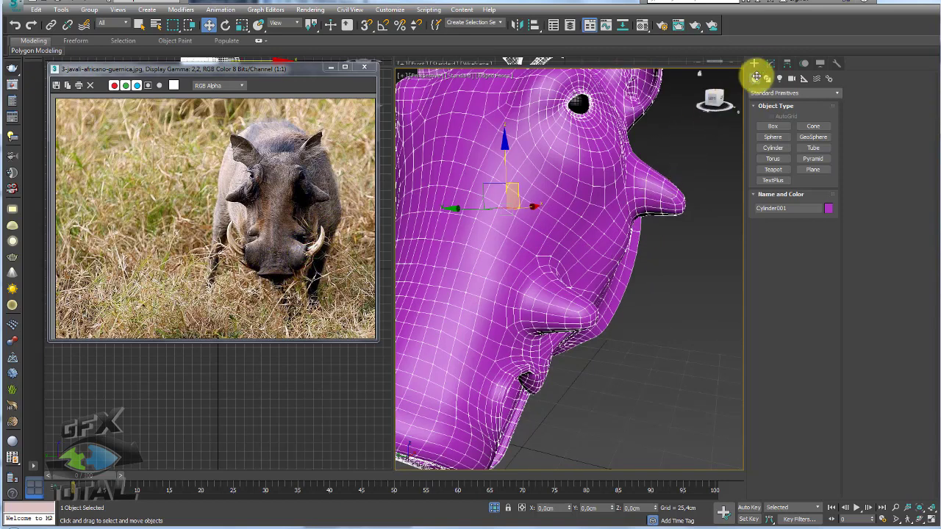
{"action": "left_click", "coordinate": [771, 64]}
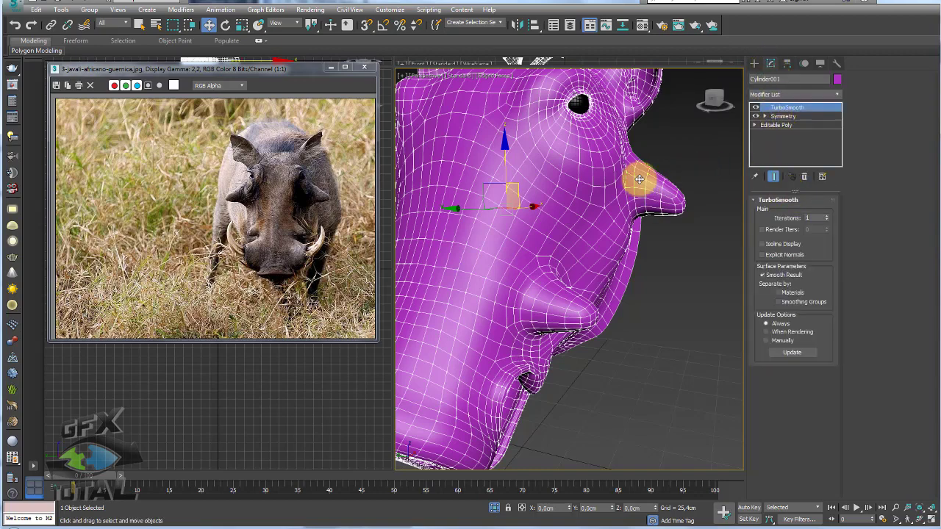
{"action": "left_click", "coordinate": [754, 65]}
{"action": "scroll", "coordinate": [706, 184], "scroll_direction": "down", "scroll_amount": 5}
{"action": "mouse_move", "coordinate": [693, 201]}
{"action": "middle_mouse_down", "text": "alt"}
{"action": "mouse_move", "coordinate": [672, 235]}
{"action": "mouse_move", "coordinate": [741, 152]}
{"action": "middle_mouse_up", "text": "alt"}
Draw a tall box beside the head and convert it to Editable Poly.
{"action": "left_click", "coordinate": [772, 126]}
{"action": "left_click_drag", "start_coordinate": [615, 312], "coordinate": [631, 321]}
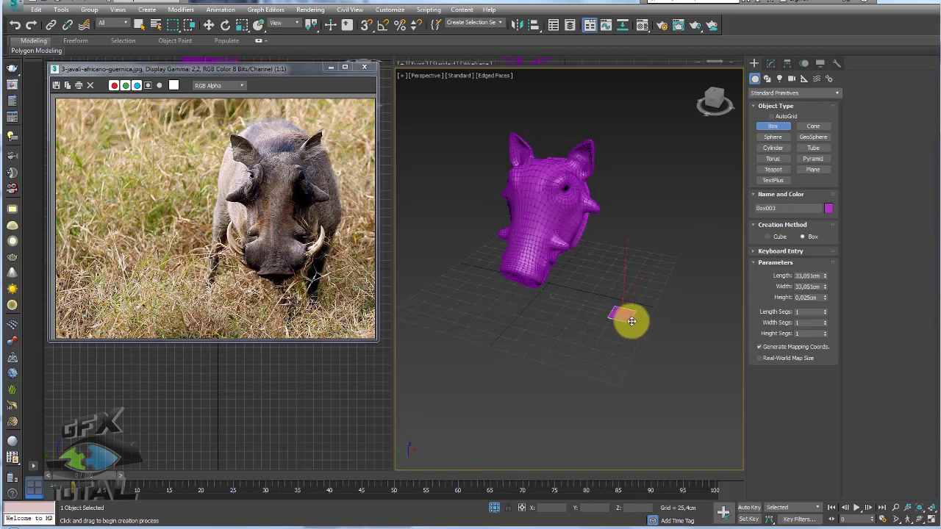
{"action": "left_click", "coordinate": [642, 236]}
{"action": "key", "text": "w"}
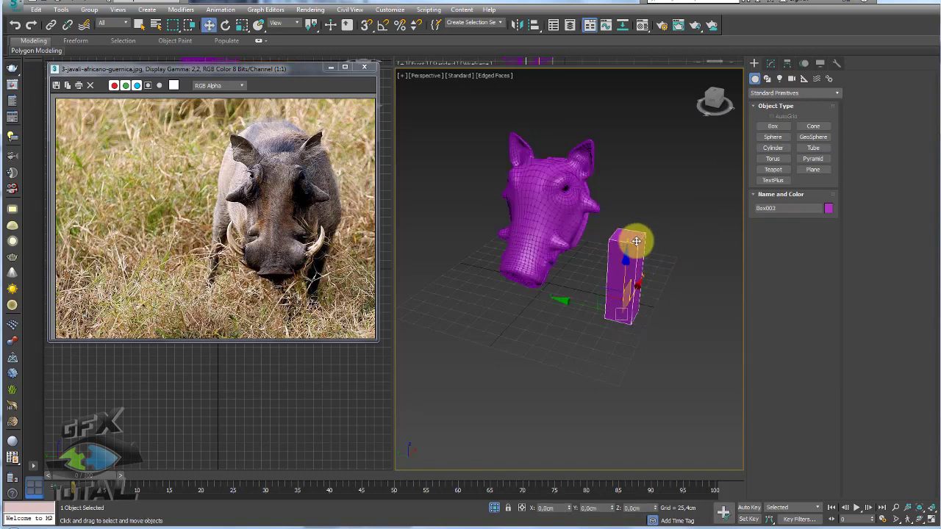
{"action": "right_click", "coordinate": [637, 241]}
{"action": "left_click", "coordinate": [804, 212]}
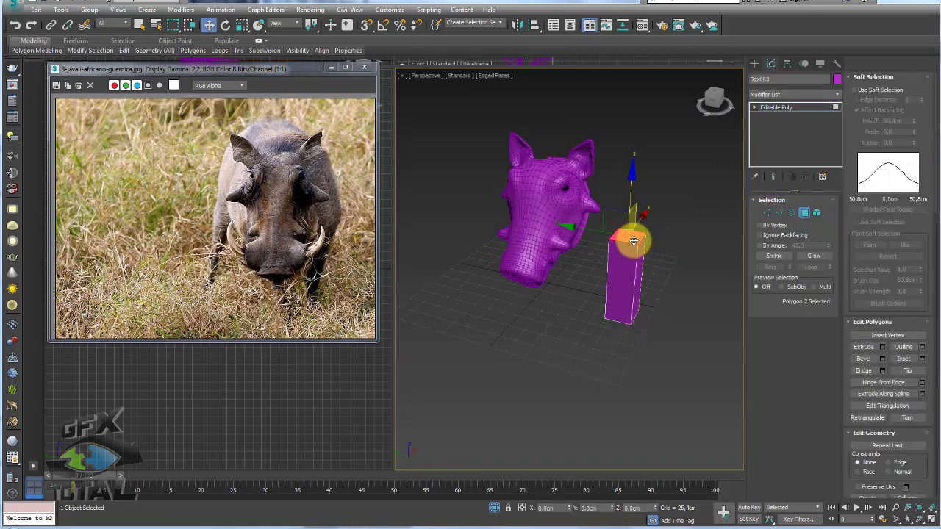
Shrink the box's top face to a point and raise it into a tall tapered pillar.
{"action": "key", "text": "r"}
{"action": "left_click_drag", "start_coordinate": [634, 240], "coordinate": [664, 331]}
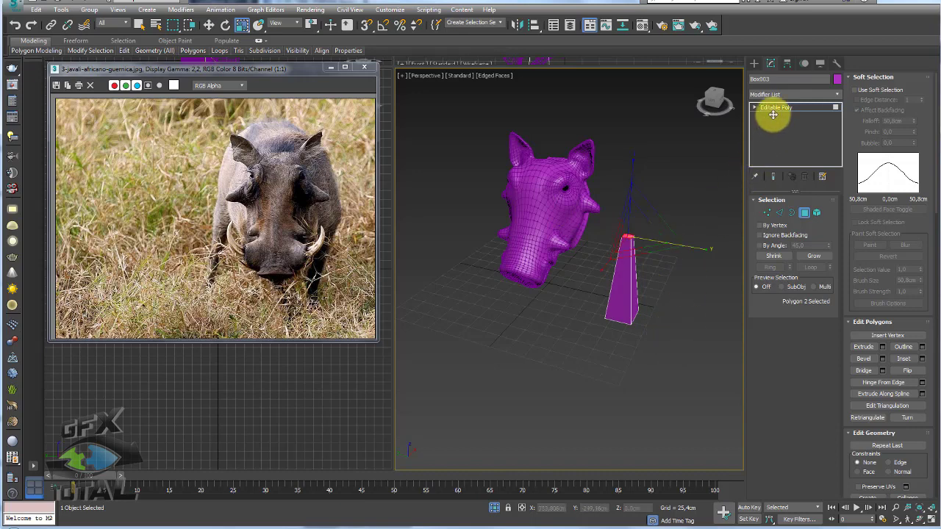
{"action": "left_click", "coordinate": [773, 114]}
{"action": "left_click", "coordinate": [804, 212]}
{"action": "key", "text": "w"}
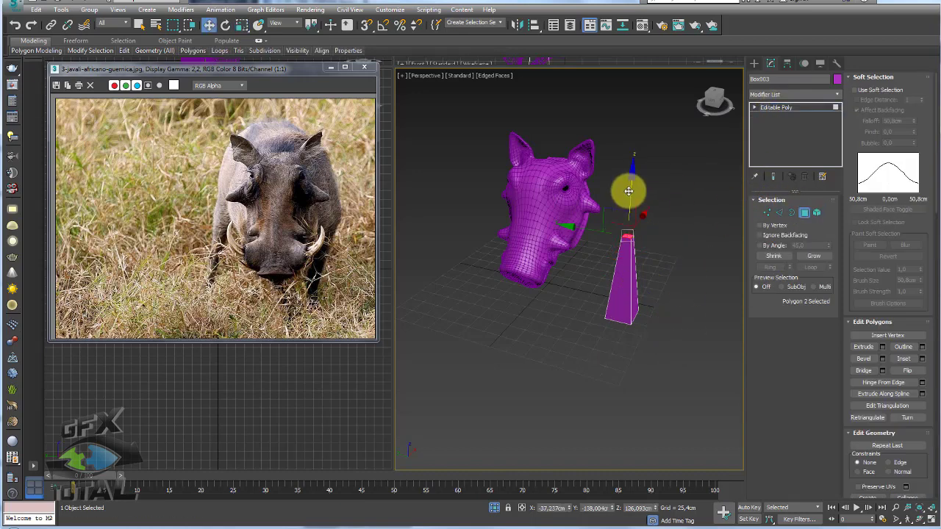
{"action": "left_click_drag", "start_coordinate": [629, 191], "coordinate": [633, 137]}
Add TurboSmooth to the pillar and select its bottom face in polygon mode.
{"action": "left_click", "coordinate": [806, 108]}
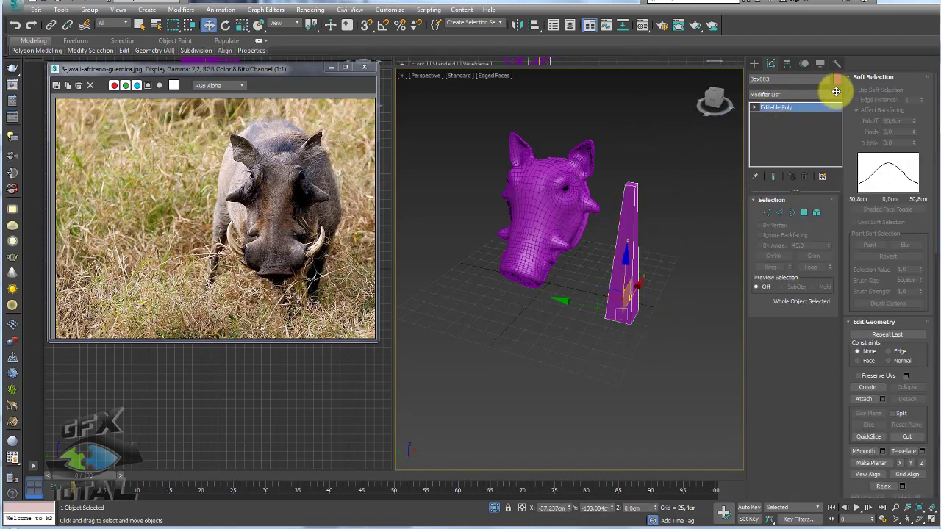
{"action": "left_click", "coordinate": [836, 93]}
{"action": "left_click", "coordinate": [804, 98]}
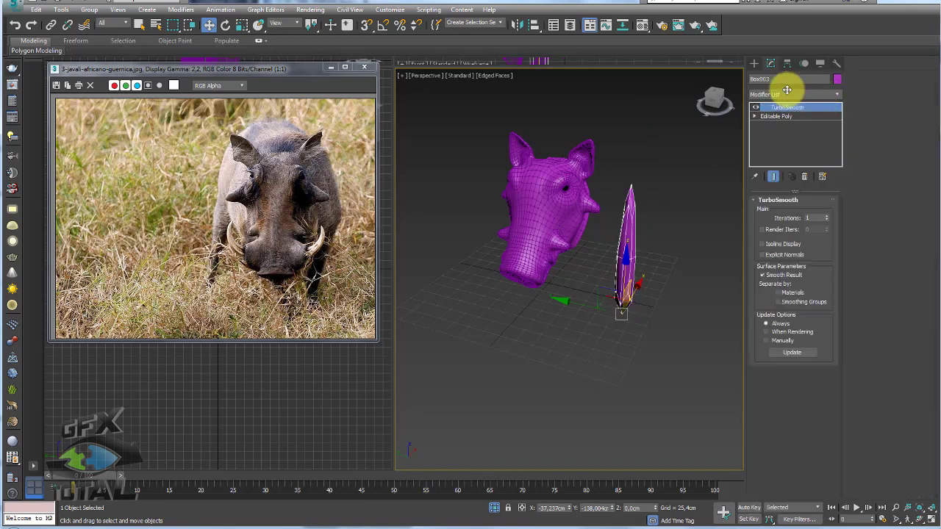
{"action": "left_click", "coordinate": [773, 122]}
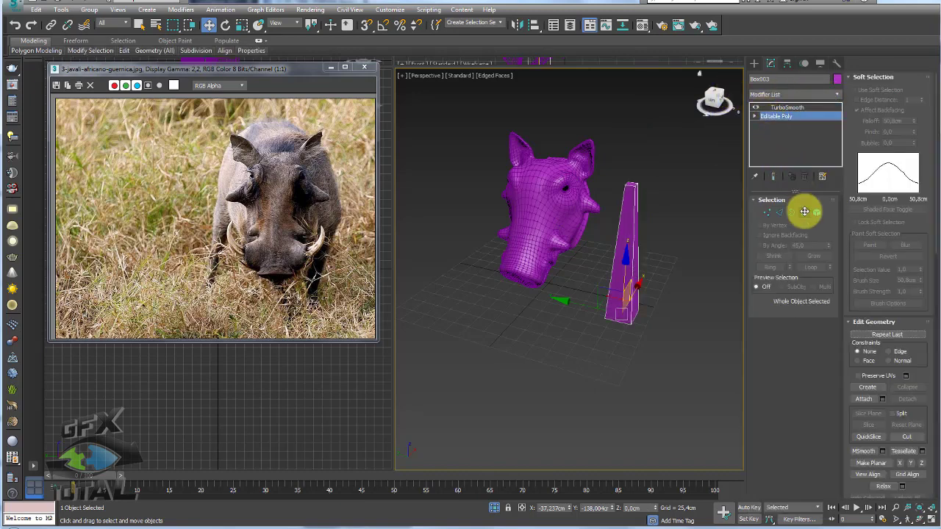
{"action": "left_click", "coordinate": [805, 213]}
{"action": "middle_click_drag", "start_coordinate": [661, 290], "coordinate": [691, 315], "text": "alt"}
{"action": "middle_click_drag", "start_coordinate": [594, 374], "coordinate": [651, 346], "text": "alt"}
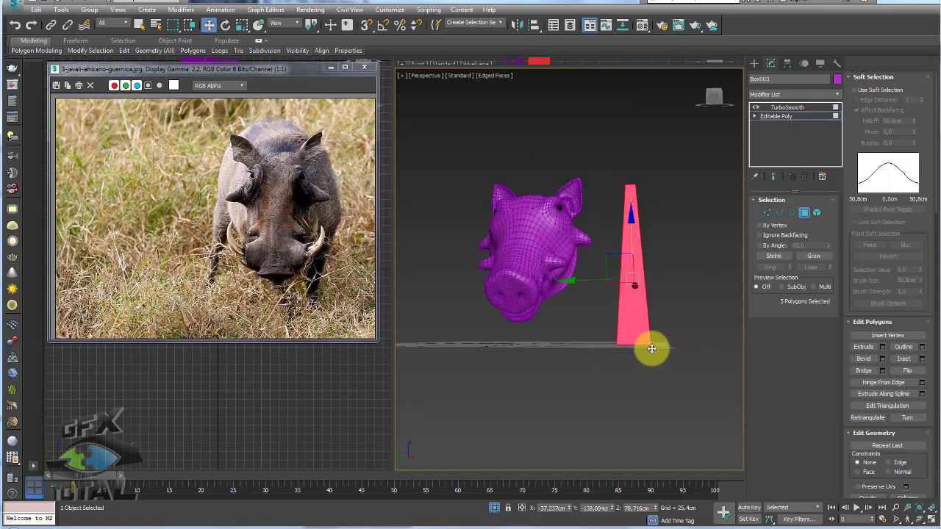
{"action": "left_click", "coordinate": [578, 357]}
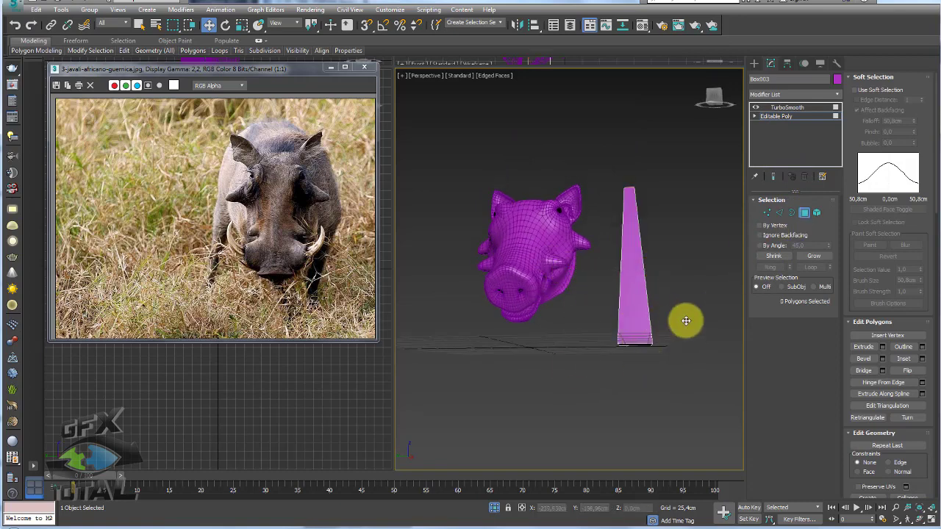
{"action": "left_click", "coordinate": [633, 342]}
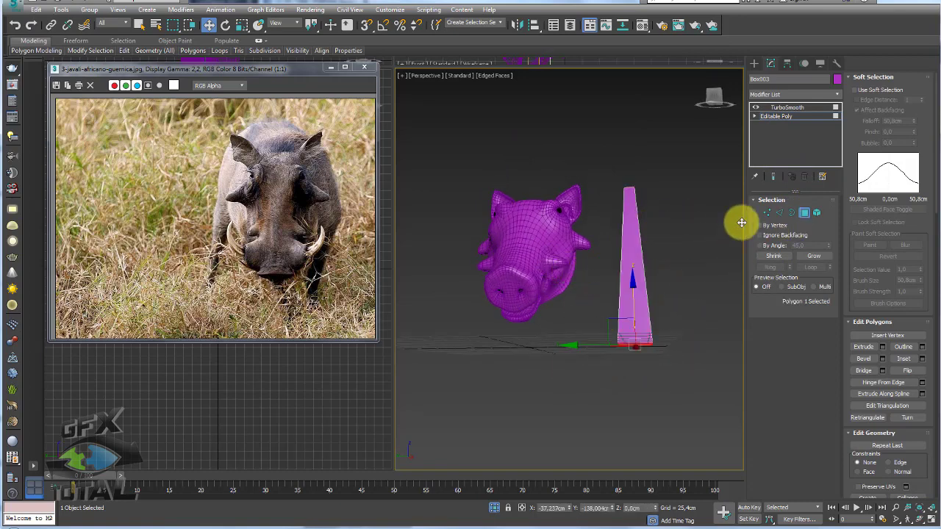
{"action": "left_click", "coordinate": [782, 107]}
{"action": "mouse_move", "coordinate": [660, 241]}
{"action": "middle_mouse_down", "text": "alt"}
{"action": "mouse_move", "coordinate": [650, 237]}
{"action": "mouse_move", "coordinate": [622, 177]}
{"action": "mouse_move", "coordinate": [685, 122]}
{"action": "middle_mouse_up", "text": "alt"}
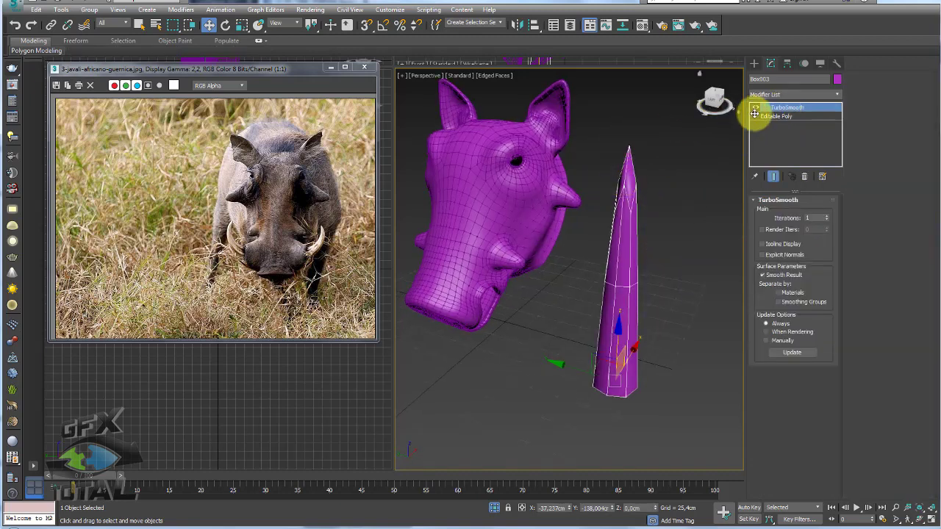
Connect the pillar's vertical edges to add horizontal edge loops, then view it smoothed.
{"action": "left_click", "coordinate": [772, 133]}
{"action": "double_click", "coordinate": [596, 279]}
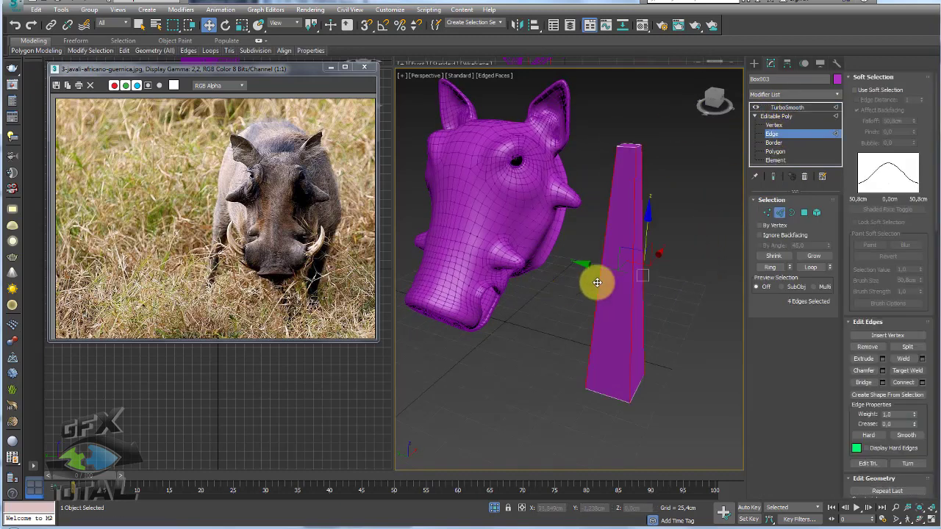
{"action": "left_click", "coordinate": [921, 382]}
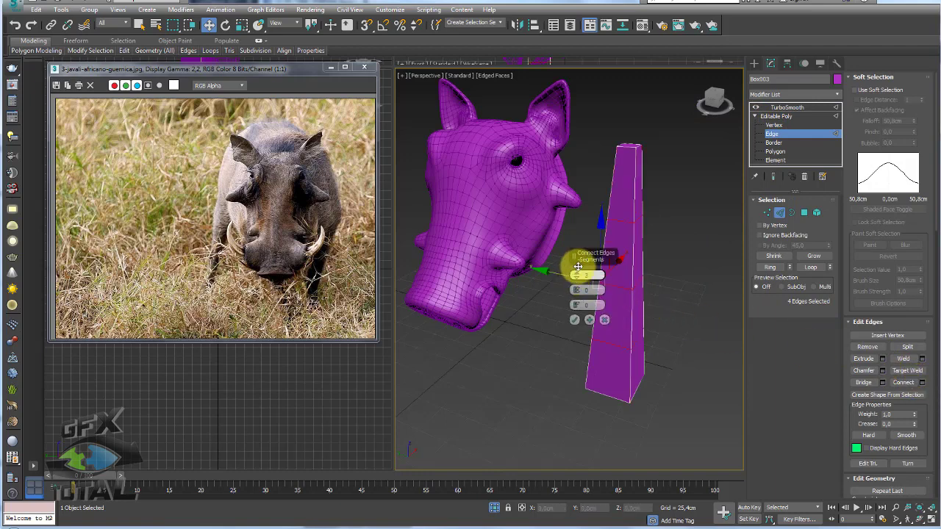
{"action": "left_click_drag", "start_coordinate": [578, 267], "coordinate": [581, 293]}
{"action": "left_click", "coordinate": [575, 320]}
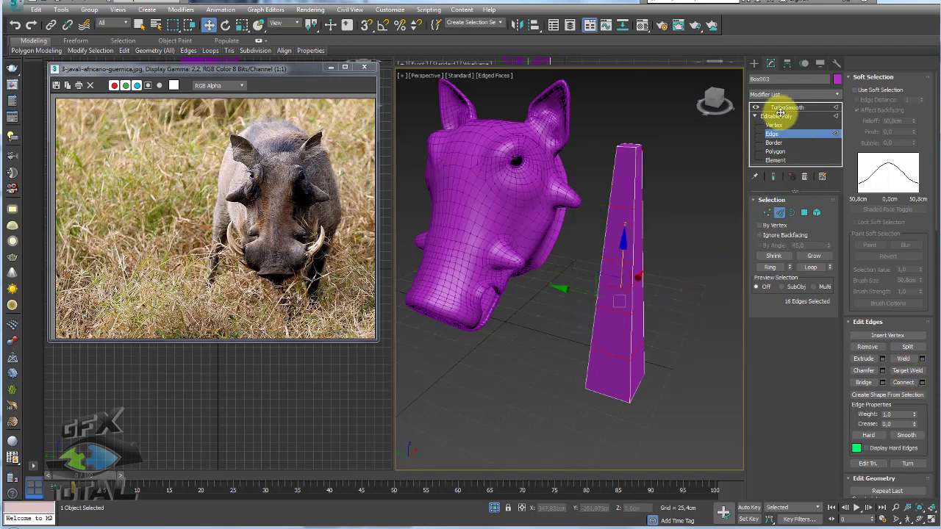
{"action": "left_click", "coordinate": [780, 108]}
{"action": "mouse_move", "coordinate": [666, 204]}
{"action": "middle_mouse_down", "text": "alt"}
{"action": "mouse_move", "coordinate": [697, 178]}
{"action": "mouse_move", "coordinate": [634, 152]}
{"action": "middle_mouse_up", "text": "alt"}
{"action": "mouse_move", "coordinate": [634, 280]}
{"action": "middle_mouse_down", "text": "alt"}
{"action": "mouse_move", "coordinate": [657, 281]}
{"action": "mouse_move", "coordinate": [633, 313]}
{"action": "middle_mouse_up", "text": "alt"}
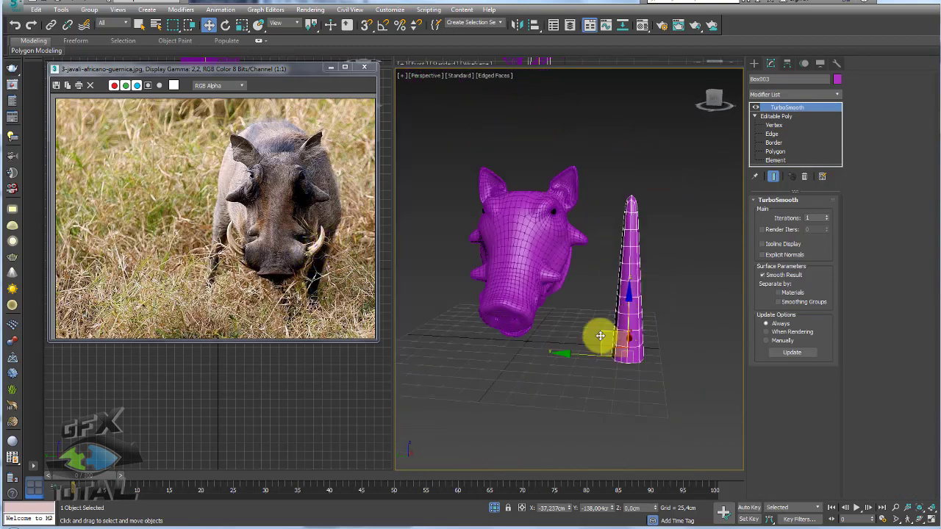
Align the tusk onto the head and rotate it to tilt outward to the left.
{"action": "left_click", "coordinate": [521, 225]}
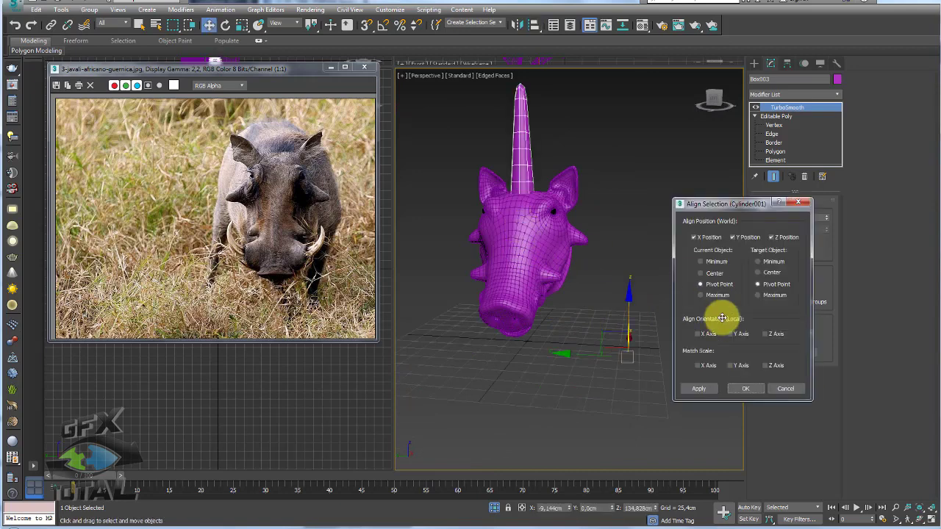
{"action": "left_click", "coordinate": [739, 390]}
{"action": "middle_click_drag", "start_coordinate": [652, 309], "coordinate": [572, 299], "text": "alt"}
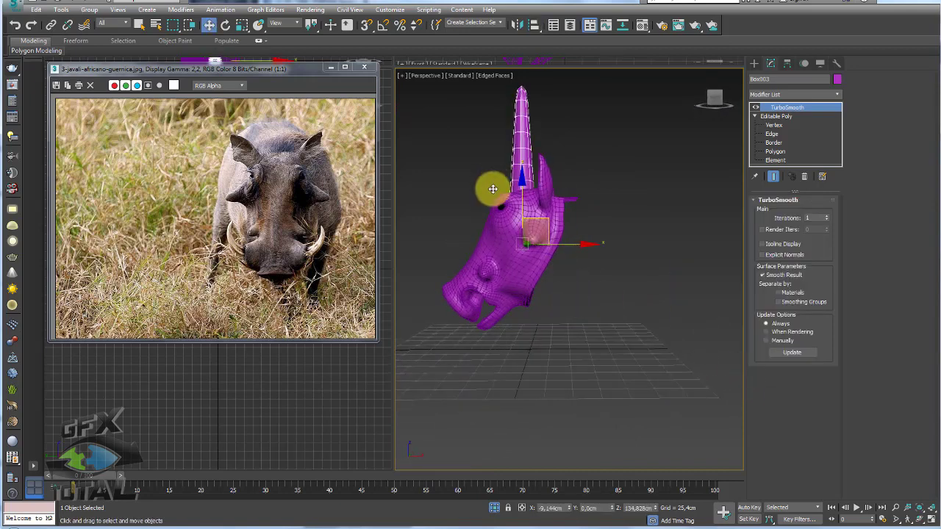
{"action": "key", "text": "e"}
{"action": "left_click_drag", "start_coordinate": [483, 199], "coordinate": [463, 210]}
{"action": "mouse_move", "coordinate": [522, 259]}
{"action": "middle_mouse_down", "text": "alt"}
{"action": "mouse_move", "coordinate": [571, 266]}
{"action": "mouse_move", "coordinate": [499, 260]}
{"action": "middle_mouse_up", "text": "alt"}
Select the tusk as an element and check the smoothed tusk against the head.
{"action": "key", "text": "w"}
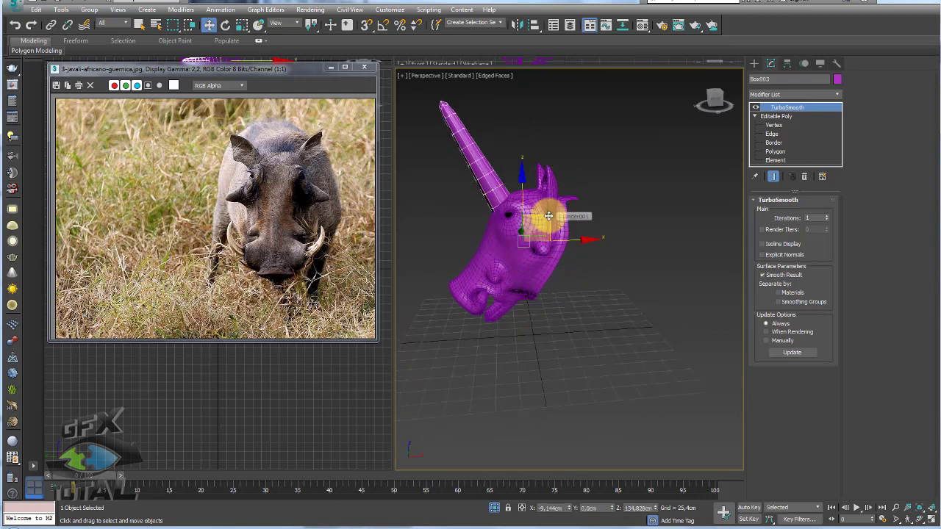
{"action": "left_click", "coordinate": [776, 160]}
{"action": "left_click", "coordinate": [471, 176]}
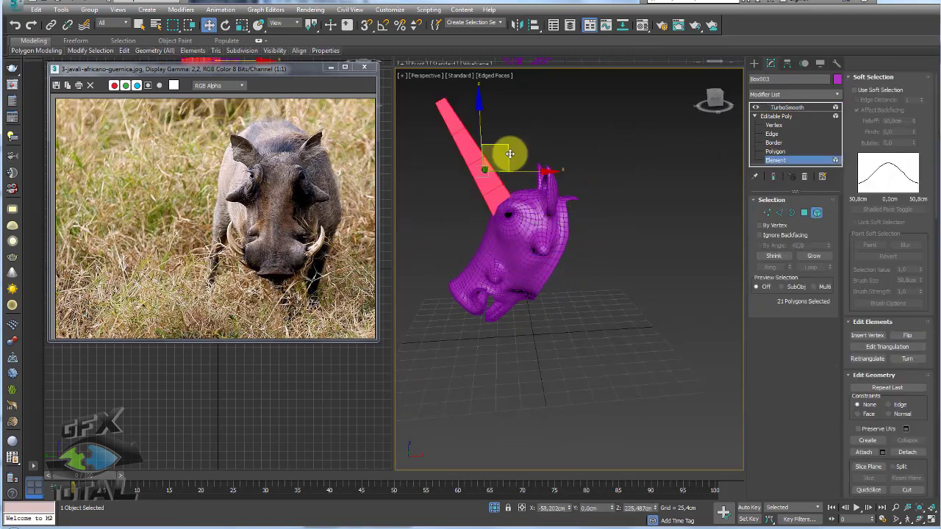
{"action": "mouse_move", "coordinate": [510, 153]}
{"action": "middle_mouse_down", "text": "alt"}
{"action": "mouse_move", "coordinate": [466, 203]}
{"action": "mouse_move", "coordinate": [458, 242]}
{"action": "mouse_move", "coordinate": [548, 262]}
{"action": "mouse_move", "coordinate": [586, 290]}
{"action": "mouse_move", "coordinate": [607, 279]}
{"action": "middle_mouse_up", "text": "alt"}
{"action": "left_click", "coordinate": [784, 117]}
{"action": "left_click", "coordinate": [784, 108]}
{"action": "middle_click_drag", "start_coordinate": [637, 232], "coordinate": [654, 224], "text": "alt"}
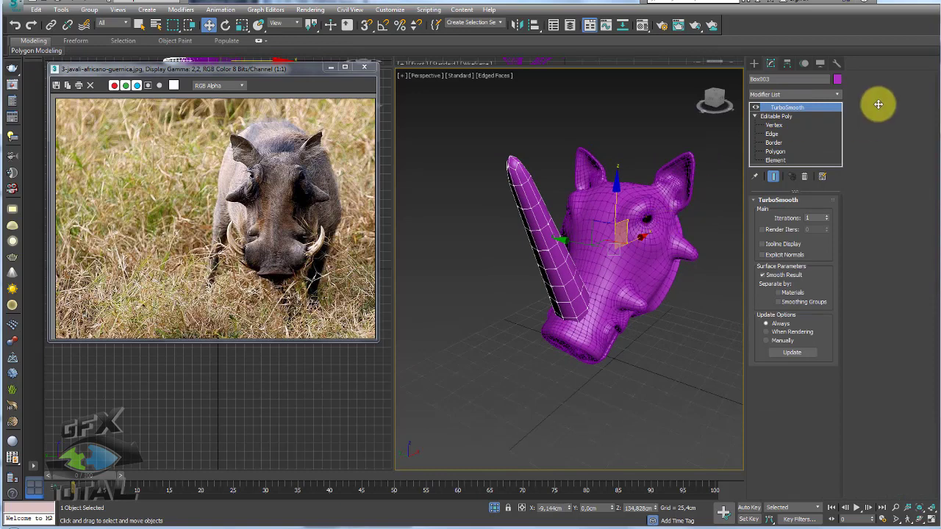
Try a Bend modifier on the tusk, then undo the bend.
{"action": "left_click", "coordinate": [837, 94]}
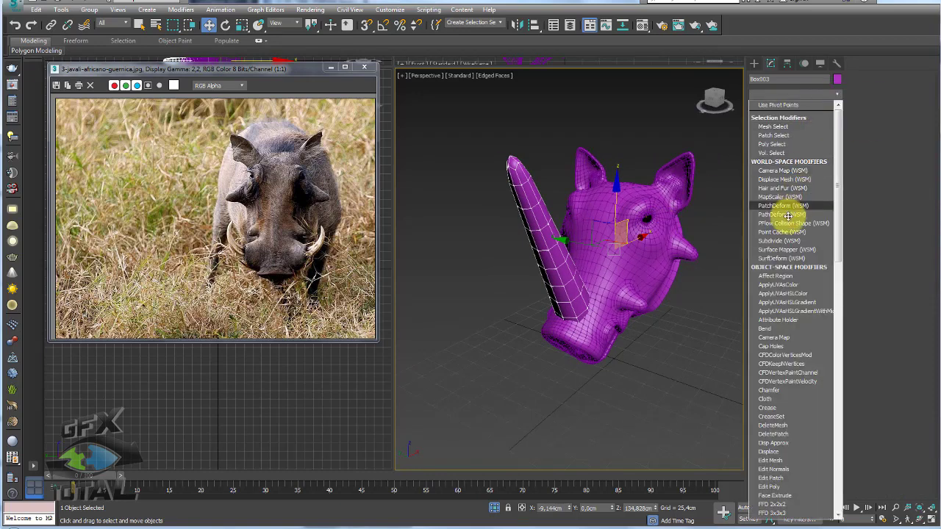
{"action": "left_click", "coordinate": [775, 327]}
{"action": "mouse_move", "coordinate": [820, 219]}
{"action": "left_mouse_down"}
{"action": "mouse_move", "coordinate": [821, 237]}
{"action": "mouse_move", "coordinate": [818, 191]}
{"action": "mouse_move", "coordinate": [679, 283]}
{"action": "left_mouse_up"}
{"action": "middle_click_drag", "start_coordinate": [679, 284], "coordinate": [588, 264], "text": "alt"}
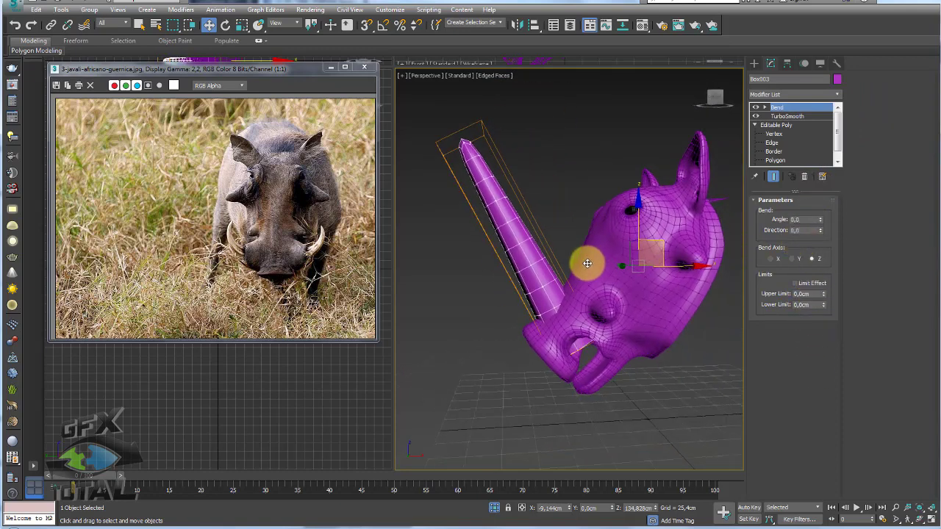
{"action": "key", "text": "ctrl+z"}
{"action": "key", "text": "ctrl+z"}
{"action": "key", "text": "ctrl+z"}
{"action": "mouse_move", "coordinate": [668, 267]}
{"action": "middle_mouse_down", "text": "alt"}
{"action": "mouse_move", "coordinate": [536, 277]}
{"action": "mouse_move", "coordinate": [551, 308]}
{"action": "middle_mouse_up", "text": "alt"}
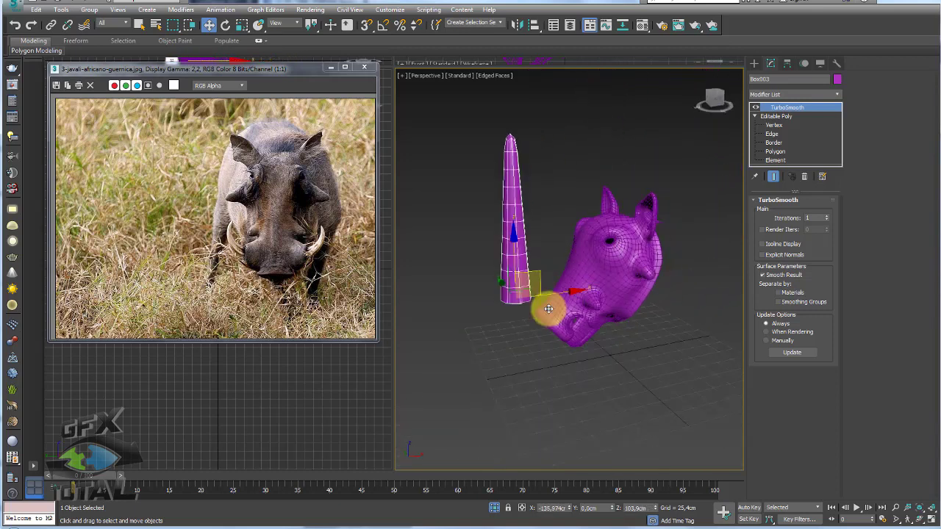
Add a Bend modifier to the tusk with Angle 113.5 and Direction -90.
{"action": "left_click", "coordinate": [841, 93]}
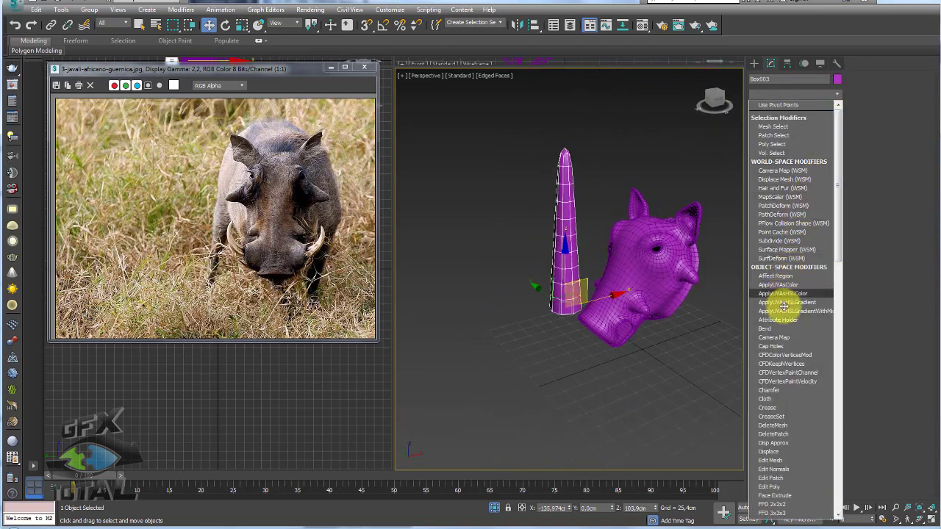
{"action": "left_click", "coordinate": [775, 328]}
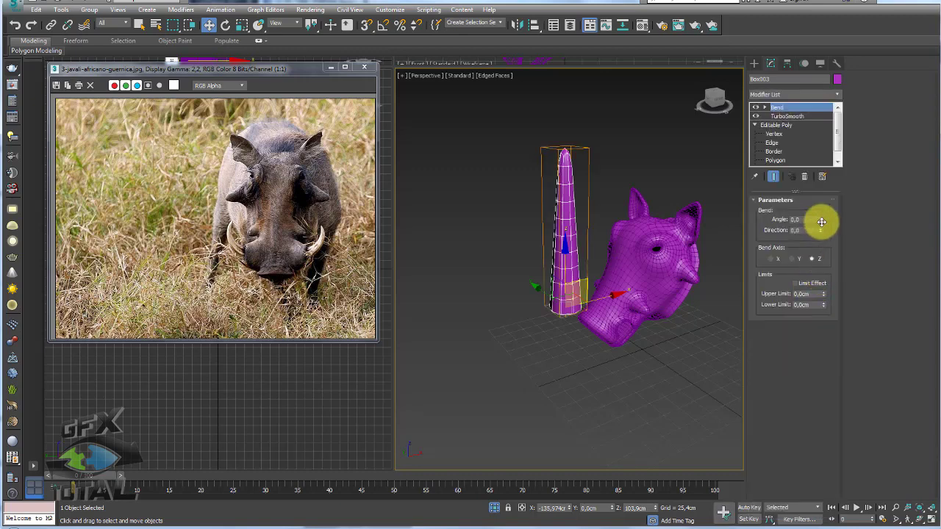
{"action": "mouse_move", "coordinate": [822, 221]}
{"action": "left_mouse_down"}
{"action": "mouse_move", "coordinate": [815, 126]}
{"action": "mouse_move", "coordinate": [825, 104]}
{"action": "left_mouse_up"}
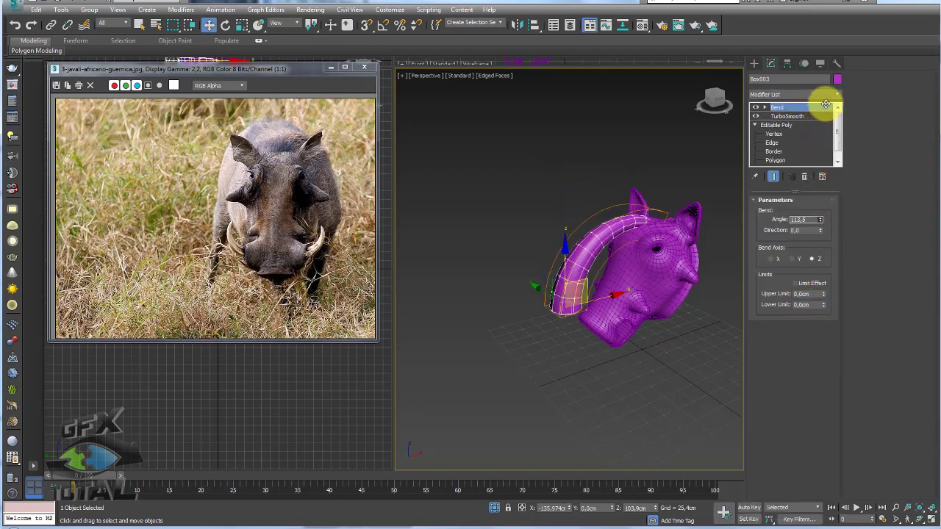
{"action": "middle_click_drag", "start_coordinate": [618, 245], "coordinate": [647, 235], "text": "alt"}
{"action": "left_click_drag", "start_coordinate": [816, 232], "coordinate": [755, 232]}
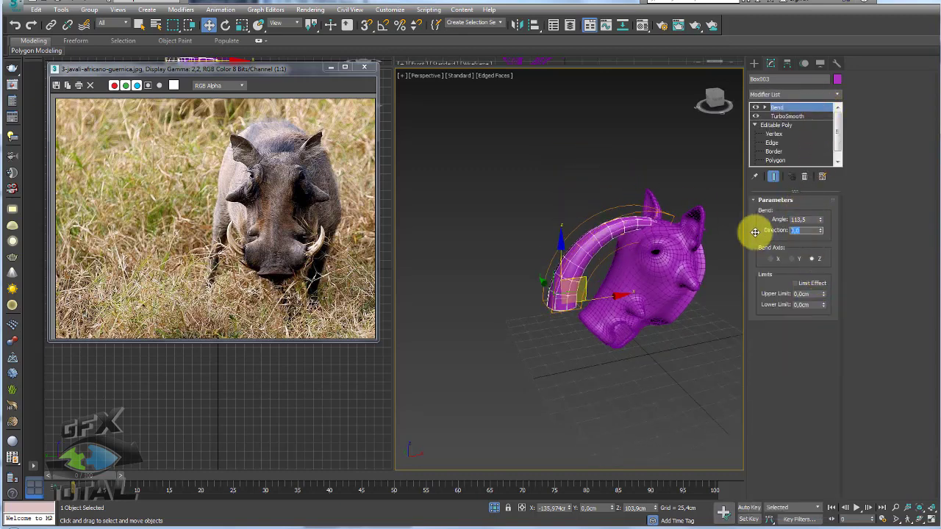
{"action": "type", "text": "90"}
{"action": "key", "text": "Return"}
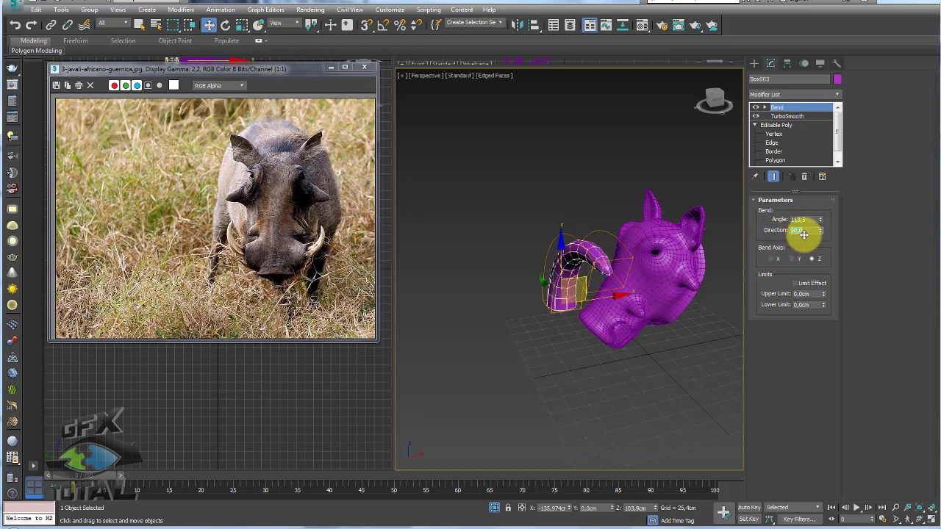
{"action": "key", "text": "Return"}
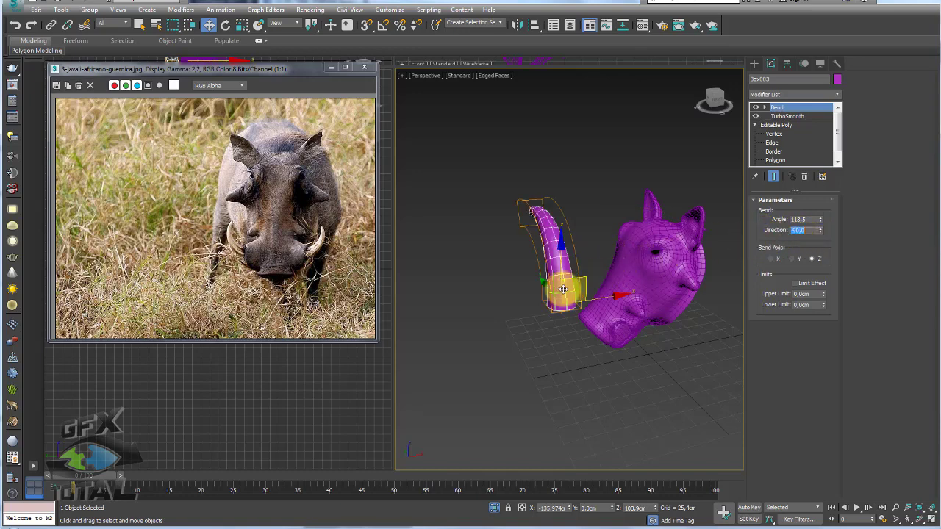
Rotate the bent tusk so it points upward beside the head.
{"action": "middle_click_drag", "start_coordinate": [561, 284], "coordinate": [655, 281], "text": "alt"}
{"action": "key", "text": "e"}
{"action": "left_click_drag", "start_coordinate": [617, 241], "coordinate": [693, 299]}
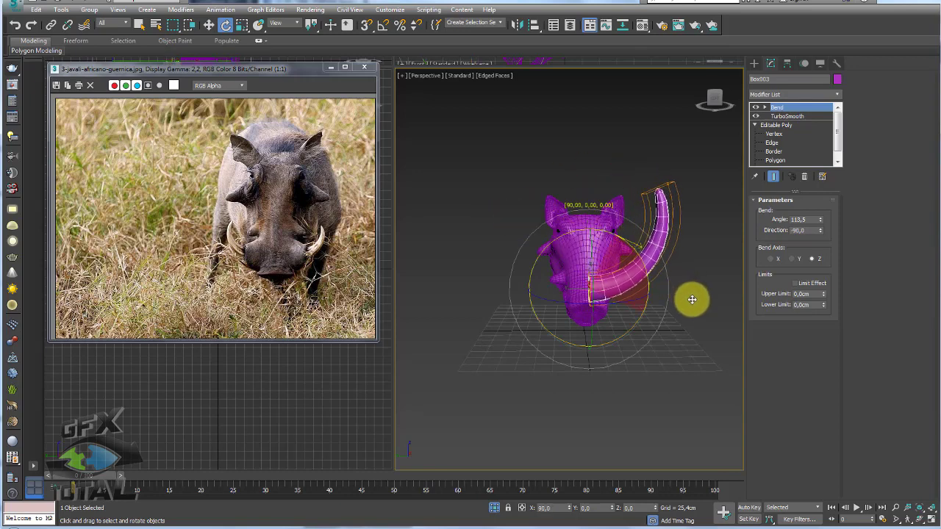
{"action": "key", "text": "w"}
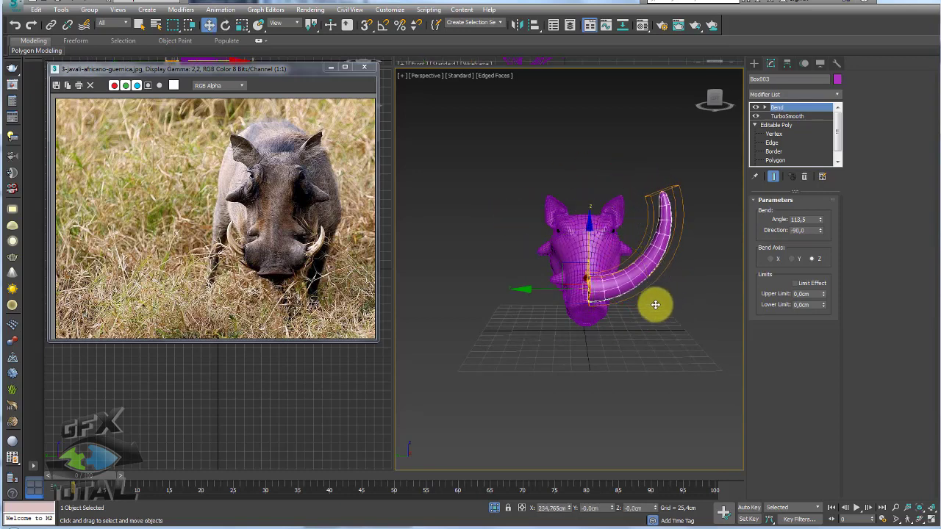
{"action": "mouse_move", "coordinate": [651, 305]}
{"action": "middle_mouse_down", "text": "alt"}
{"action": "mouse_move", "coordinate": [577, 292]}
{"action": "mouse_move", "coordinate": [640, 262]}
{"action": "mouse_move", "coordinate": [679, 301]}
{"action": "mouse_move", "coordinate": [652, 345]}
{"action": "mouse_move", "coordinate": [672, 332]}
{"action": "mouse_move", "coordinate": [677, 306]}
{"action": "mouse_move", "coordinate": [669, 319]}
{"action": "middle_mouse_up", "text": "alt"}
{"action": "key", "text": "r"}
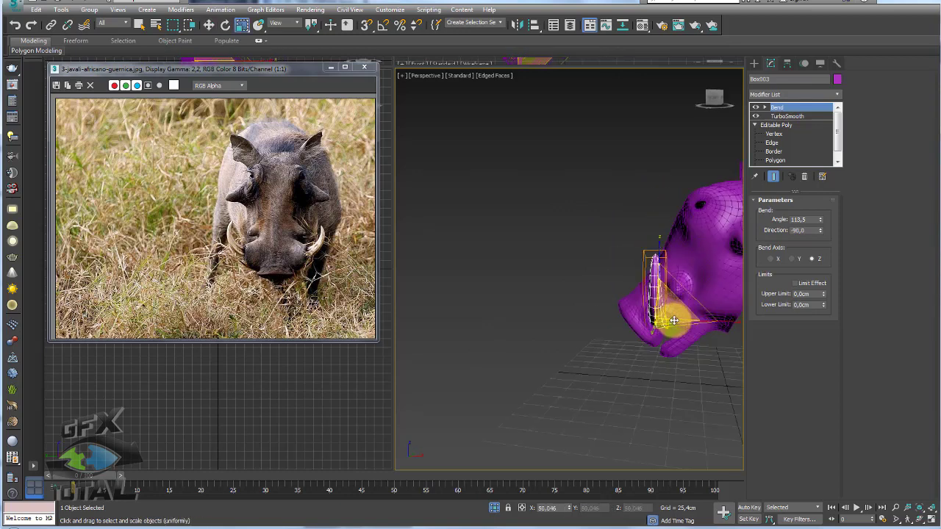
Tilt the tusk left and slide it down and sideways into the mouth opening.
{"action": "scroll", "coordinate": [674, 320], "scroll_direction": "up", "scroll_amount": 5}
{"action": "scroll", "coordinate": [660, 311], "scroll_direction": "up", "scroll_amount": 3}
{"action": "key", "text": "w"}
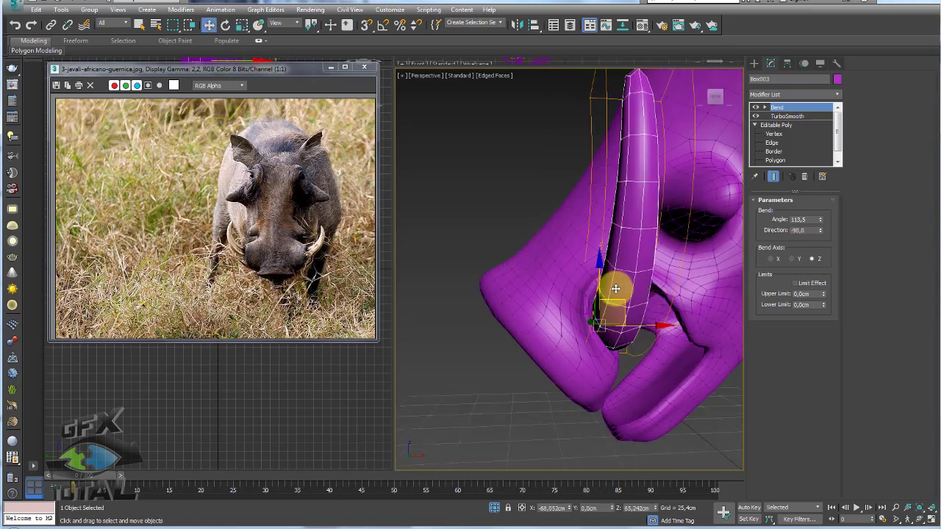
{"action": "left_click_drag", "start_coordinate": [583, 276], "coordinate": [552, 275]}
{"action": "key", "text": "w"}
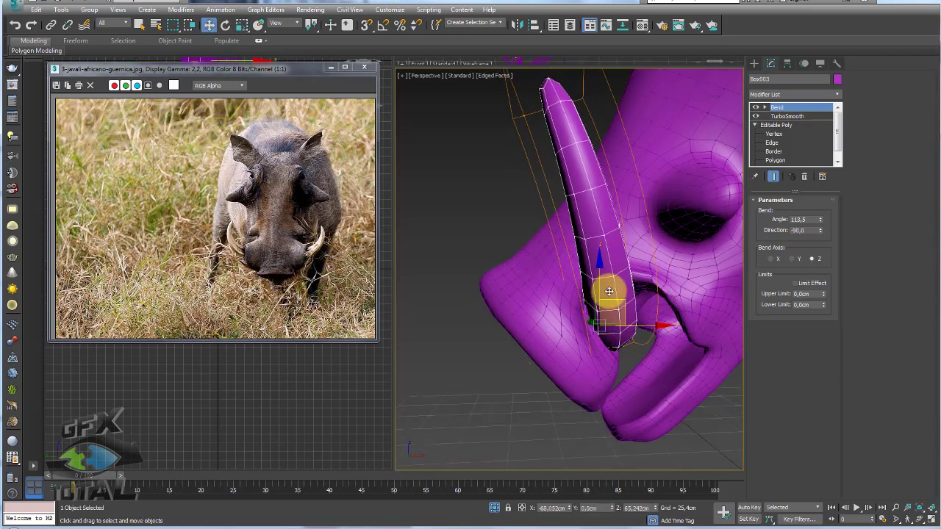
{"action": "left_click_drag", "start_coordinate": [621, 302], "coordinate": [630, 294]}
{"action": "middle_click_drag", "start_coordinate": [630, 294], "coordinate": [671, 305], "text": "alt"}
{"action": "left_click_drag", "start_coordinate": [581, 284], "coordinate": [580, 301]}
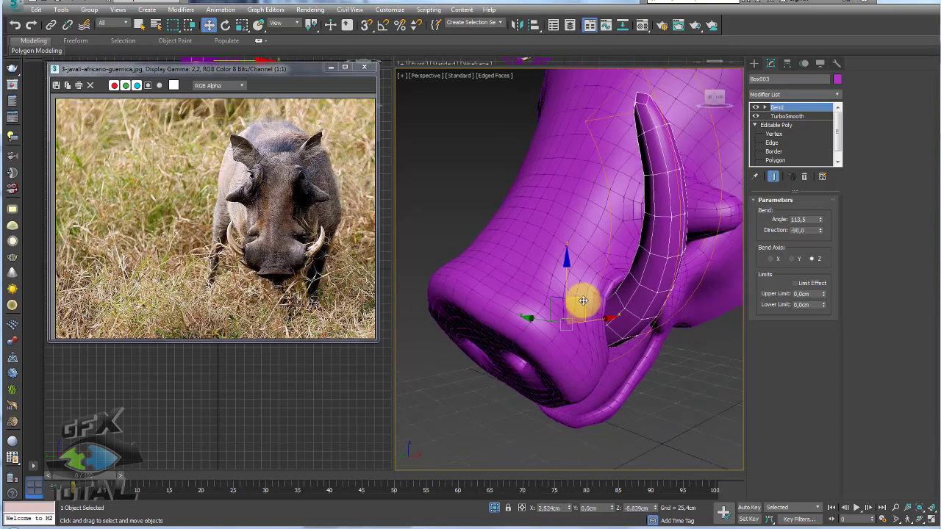
{"action": "mouse_move", "coordinate": [580, 301]}
{"action": "middle_mouse_down", "text": "alt"}
{"action": "mouse_move", "coordinate": [652, 319]}
{"action": "mouse_move", "coordinate": [604, 328]}
{"action": "middle_mouse_up", "text": "alt"}
{"action": "mouse_move", "coordinate": [468, 326]}
{"action": "left_mouse_down"}
{"action": "mouse_move", "coordinate": [505, 330]}
{"action": "mouse_move", "coordinate": [496, 332]}
{"action": "left_mouse_up"}
{"action": "mouse_move", "coordinate": [642, 353]}
{"action": "middle_mouse_down", "text": "alt"}
{"action": "mouse_move", "coordinate": [631, 333]}
{"action": "mouse_move", "coordinate": [675, 350]}
{"action": "mouse_move", "coordinate": [675, 389]}
{"action": "mouse_move", "coordinate": [563, 345]}
{"action": "mouse_move", "coordinate": [688, 337]}
{"action": "mouse_move", "coordinate": [658, 327]}
{"action": "mouse_move", "coordinate": [670, 326]}
{"action": "mouse_move", "coordinate": [676, 341]}
{"action": "mouse_move", "coordinate": [633, 283]}
{"action": "mouse_move", "coordinate": [737, 162]}
{"action": "mouse_move", "coordinate": [622, 217]}
{"action": "mouse_move", "coordinate": [686, 181]}
{"action": "middle_mouse_up", "text": "alt"}
{"action": "key", "text": "e"}
{"action": "key", "text": "w"}
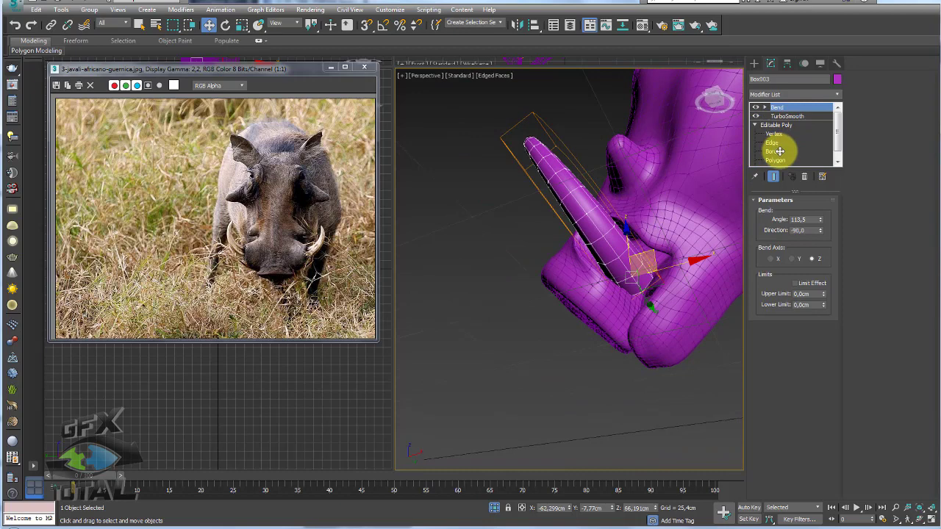
Select the tusk's open border with Soft Selection at 130.348cm falloff, ready for scaling.
{"action": "left_click", "coordinate": [773, 151]}
{"action": "mouse_move", "coordinate": [623, 308]}
{"action": "middle_mouse_down", "text": "alt"}
{"action": "mouse_move", "coordinate": [640, 298]}
{"action": "mouse_move", "coordinate": [665, 313]}
{"action": "middle_mouse_up", "text": "alt"}
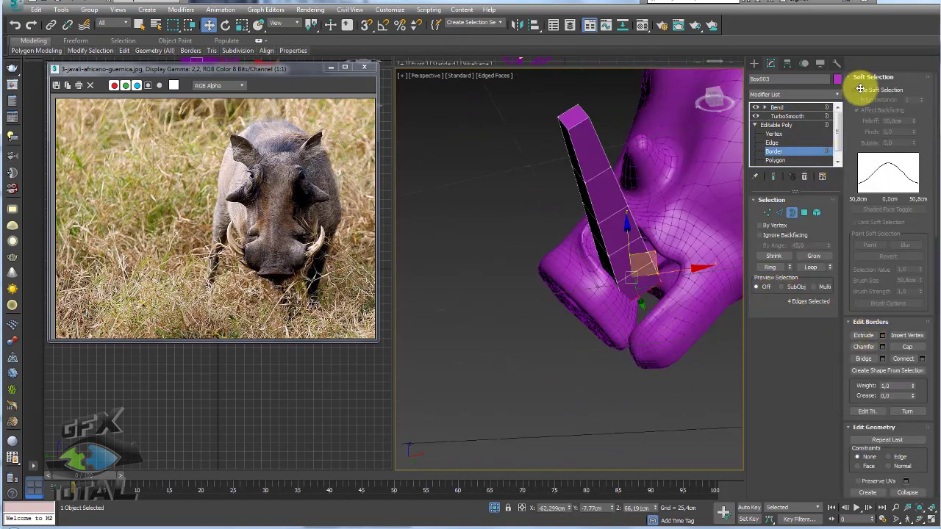
{"action": "left_click", "coordinate": [857, 90]}
{"action": "left_click_drag", "start_coordinate": [912, 113], "coordinate": [916, 30]}
{"action": "key", "text": "r"}
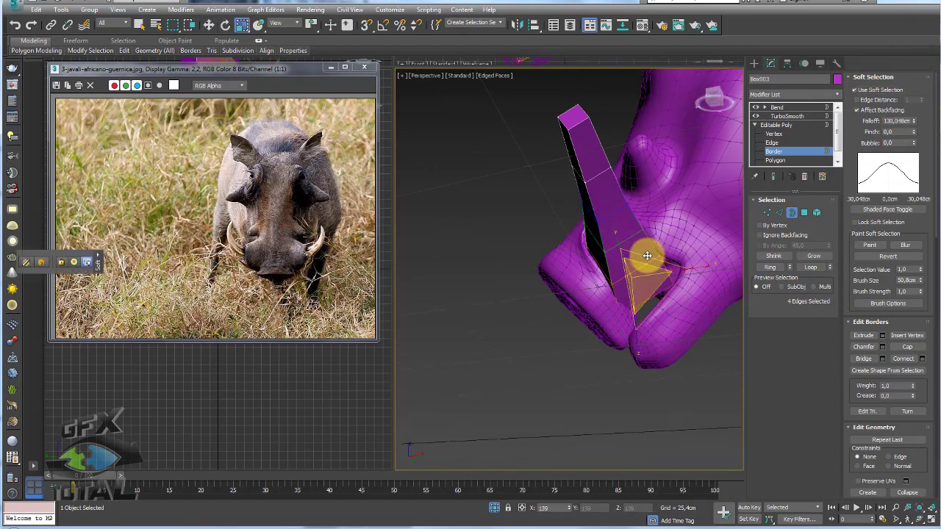
Toggle Show End Result, hide the Bend, then leave Border level for the Bend settings.
{"action": "left_click", "coordinate": [774, 175]}
{"action": "mouse_move", "coordinate": [640, 278]}
{"action": "middle_mouse_down", "text": "alt"}
{"action": "mouse_move", "coordinate": [678, 298]}
{"action": "mouse_move", "coordinate": [676, 309]}
{"action": "mouse_move", "coordinate": [651, 303]}
{"action": "middle_mouse_up", "text": "alt"}
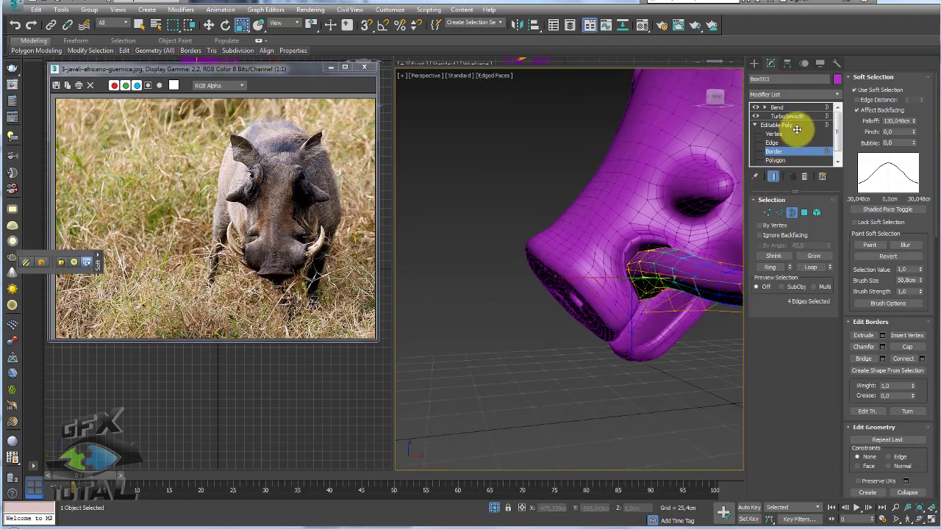
{"action": "left_click", "coordinate": [759, 112]}
{"action": "mouse_move", "coordinate": [668, 263]}
{"action": "middle_mouse_down", "text": "alt"}
{"action": "mouse_move", "coordinate": [634, 278]}
{"action": "mouse_move", "coordinate": [683, 235]}
{"action": "mouse_move", "coordinate": [655, 246]}
{"action": "middle_mouse_up", "text": "alt"}
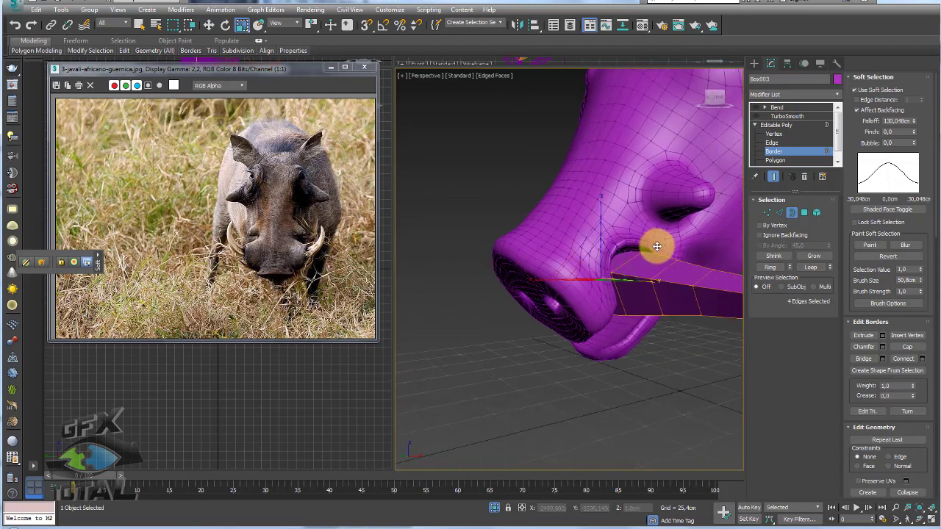
{"action": "left_click", "coordinate": [779, 126]}
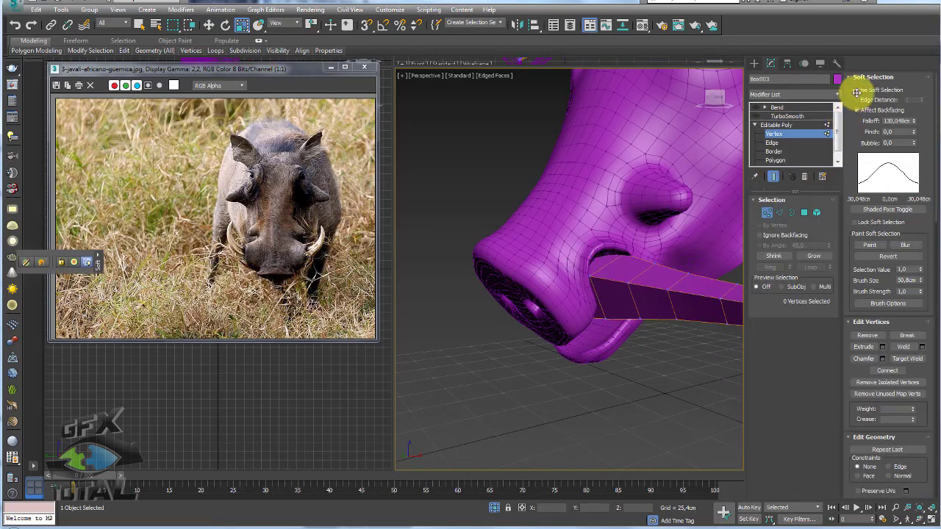
{"action": "left_click", "coordinate": [779, 116]}
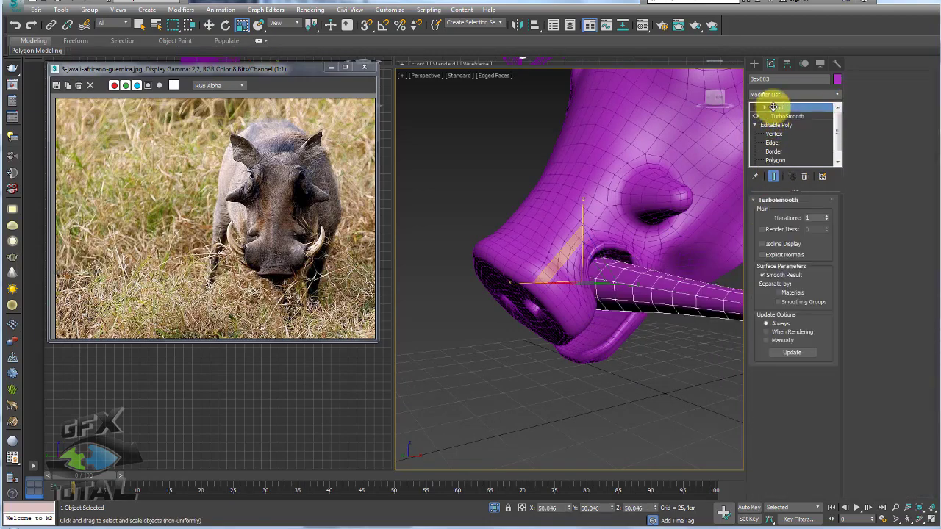
Turn the Bend back on and lower its angle to 111.5.
{"action": "left_click", "coordinate": [772, 107]}
{"action": "mouse_move", "coordinate": [639, 242]}
{"action": "middle_mouse_down", "text": "alt"}
{"action": "mouse_move", "coordinate": [655, 247]}
{"action": "mouse_move", "coordinate": [609, 261]}
{"action": "mouse_move", "coordinate": [668, 270]}
{"action": "middle_mouse_up", "text": "alt"}
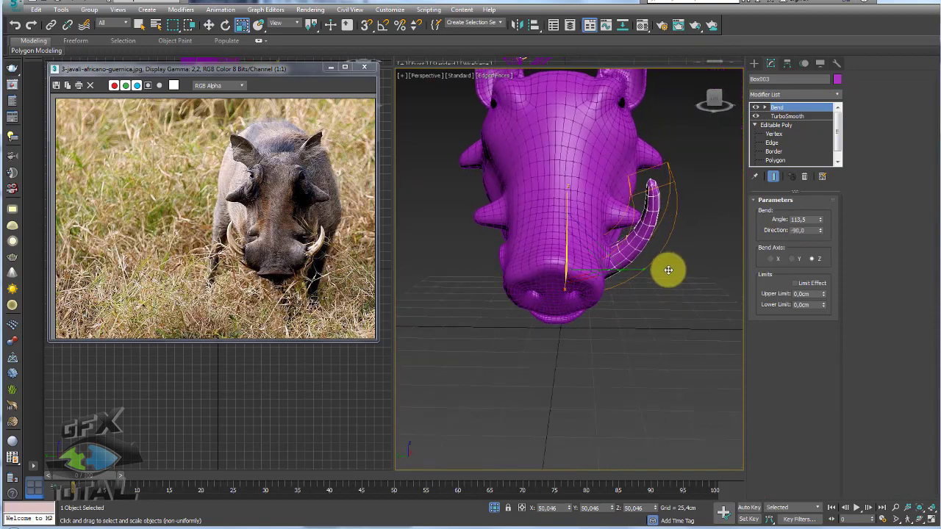
{"action": "middle_click_drag", "start_coordinate": [608, 174], "coordinate": [608, 236], "text": "alt"}
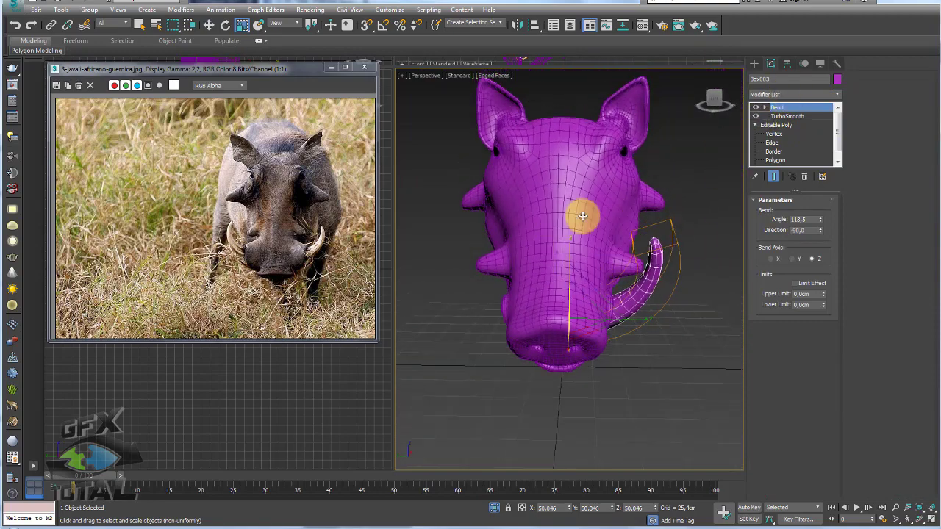
{"action": "mouse_move", "coordinate": [672, 237]}
{"action": "middle_mouse_down", "text": "alt"}
{"action": "mouse_move", "coordinate": [584, 304]}
{"action": "mouse_move", "coordinate": [538, 282]}
{"action": "mouse_move", "coordinate": [567, 311]}
{"action": "mouse_move", "coordinate": [559, 330]}
{"action": "mouse_move", "coordinate": [567, 352]}
{"action": "mouse_move", "coordinate": [556, 305]}
{"action": "middle_mouse_up", "text": "alt"}
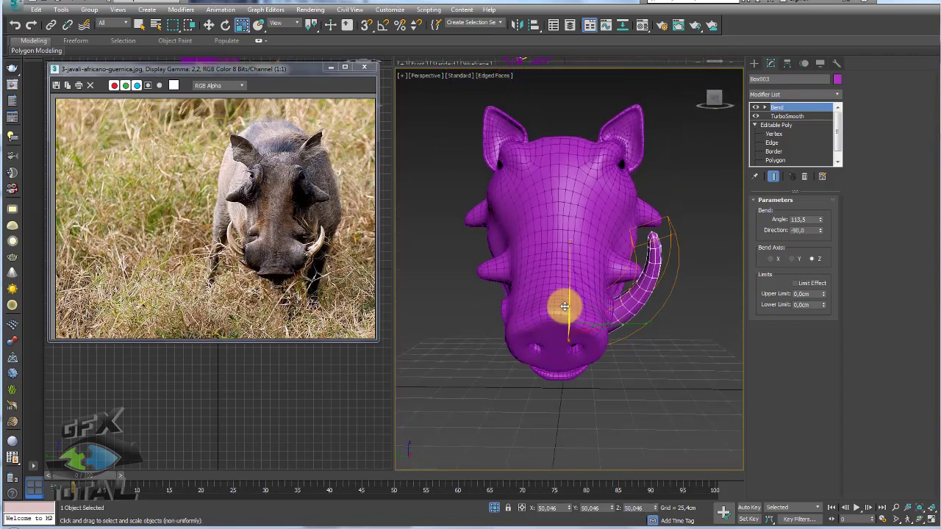
{"action": "middle_click_drag", "start_coordinate": [657, 262], "coordinate": [748, 245], "text": "alt"}
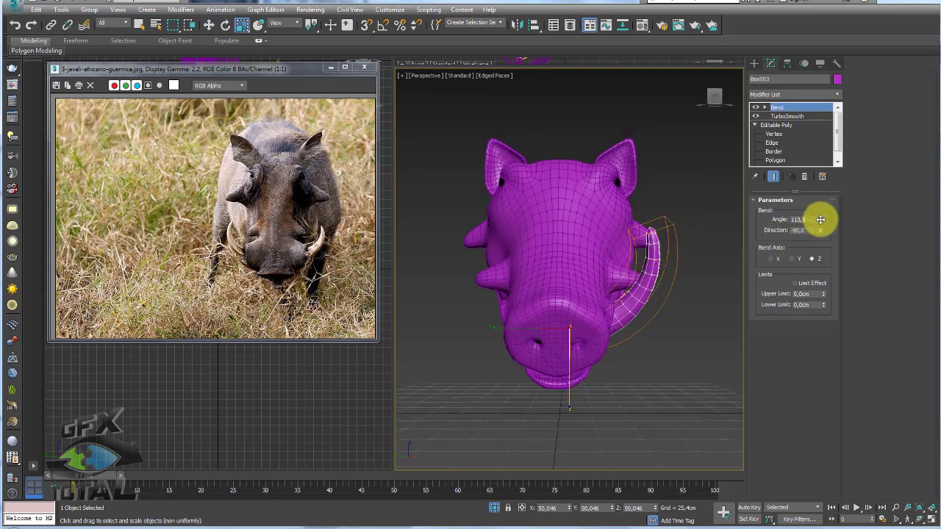
{"action": "mouse_move", "coordinate": [820, 219]}
{"action": "left_mouse_down"}
{"action": "mouse_move", "coordinate": [817, 210]}
{"action": "mouse_move", "coordinate": [819, 219]}
{"action": "left_mouse_up"}
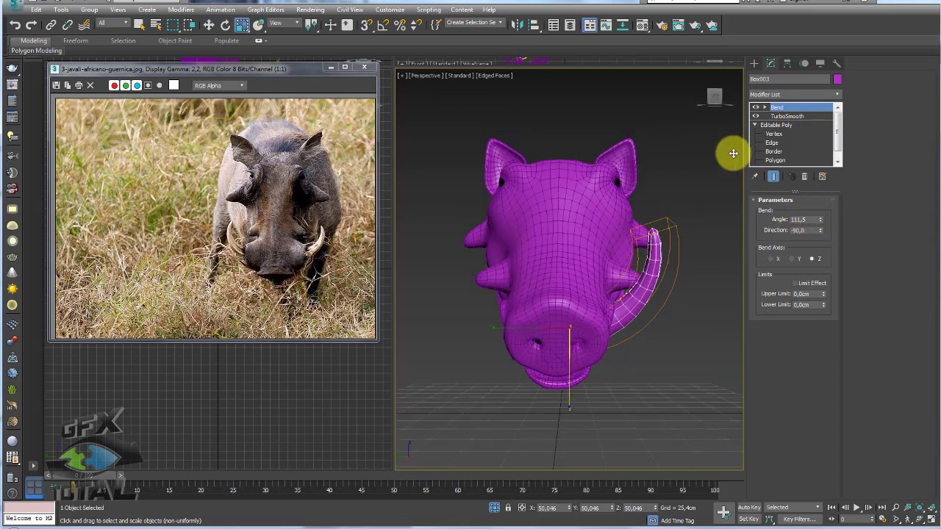
Align the tusk's pivot to the warthog head's pivot.
{"action": "left_click", "coordinate": [785, 64]}
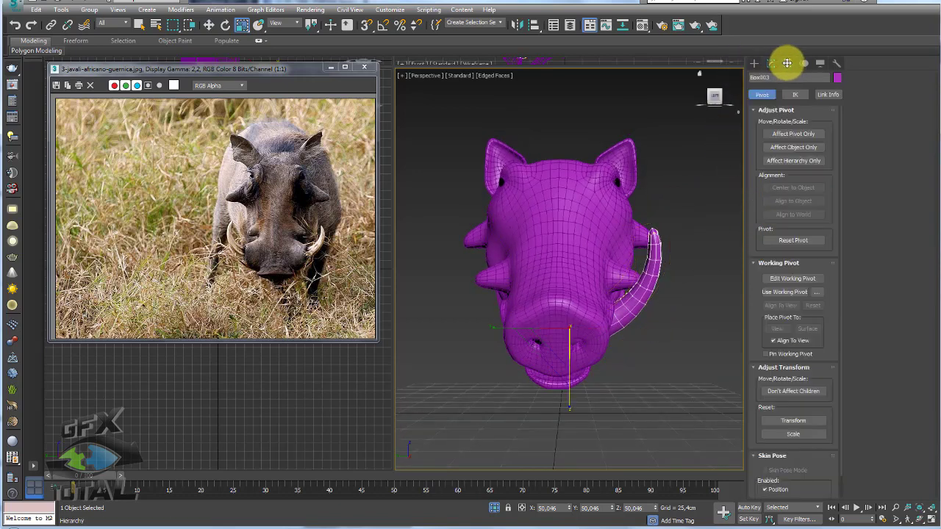
{"action": "left_click", "coordinate": [791, 133]}
{"action": "left_click", "coordinate": [768, 235]}
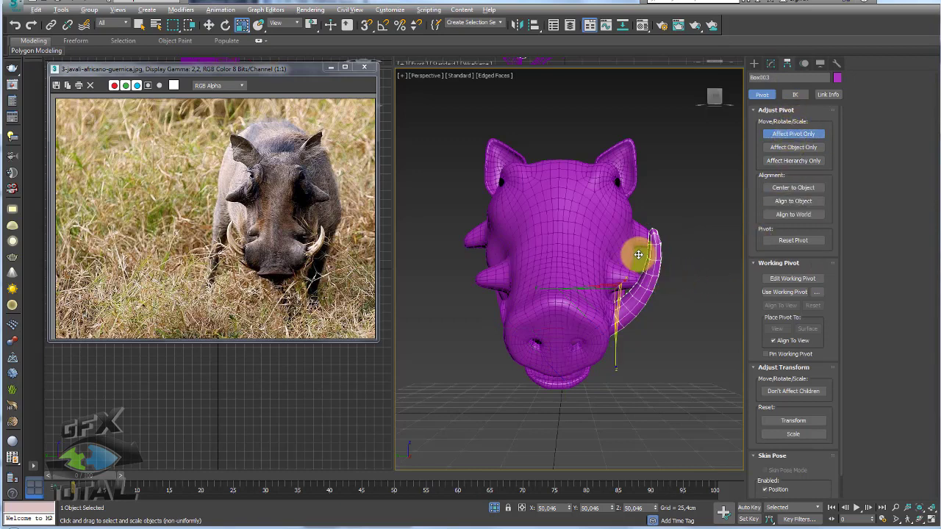
{"action": "left_click", "coordinate": [530, 25]}
{"action": "left_click", "coordinate": [559, 189]}
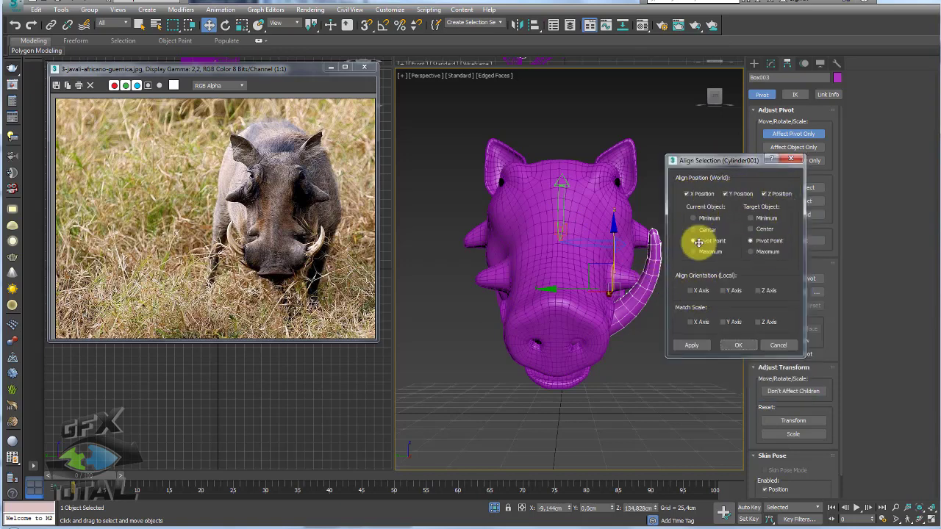
{"action": "left_click", "coordinate": [738, 345]}
{"action": "left_click", "coordinate": [781, 134]}
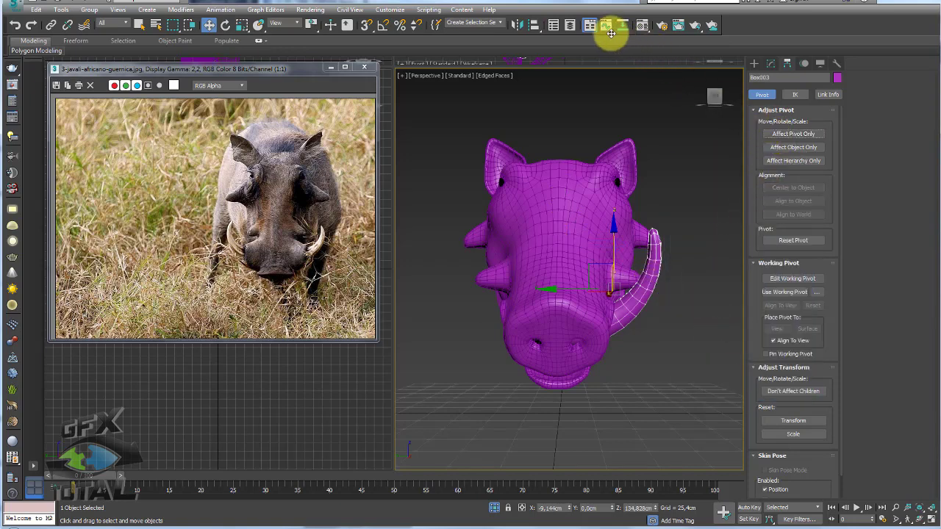
Mirror a copy of the tusk about the head's pivot to the other side.
{"action": "left_click", "coordinate": [516, 24]}
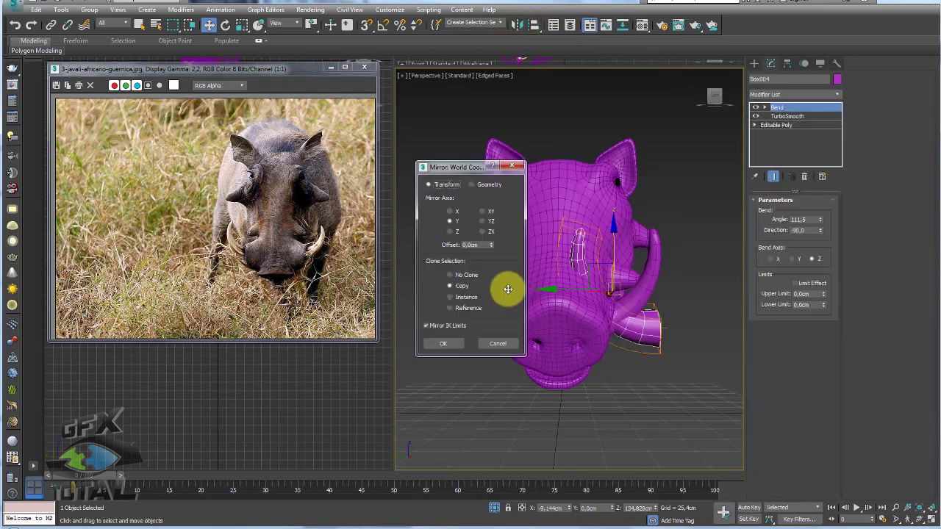
{"action": "left_click", "coordinate": [507, 343]}
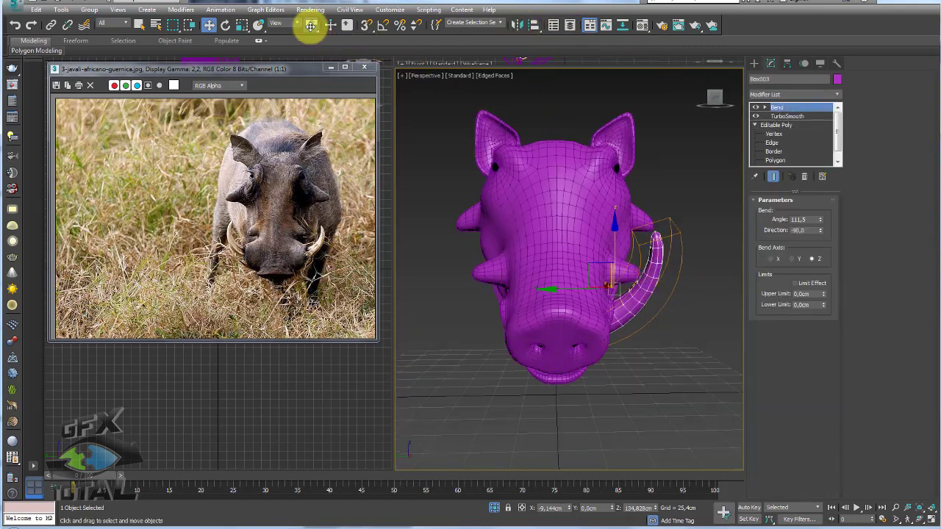
{"action": "left_click", "coordinate": [311, 39]}
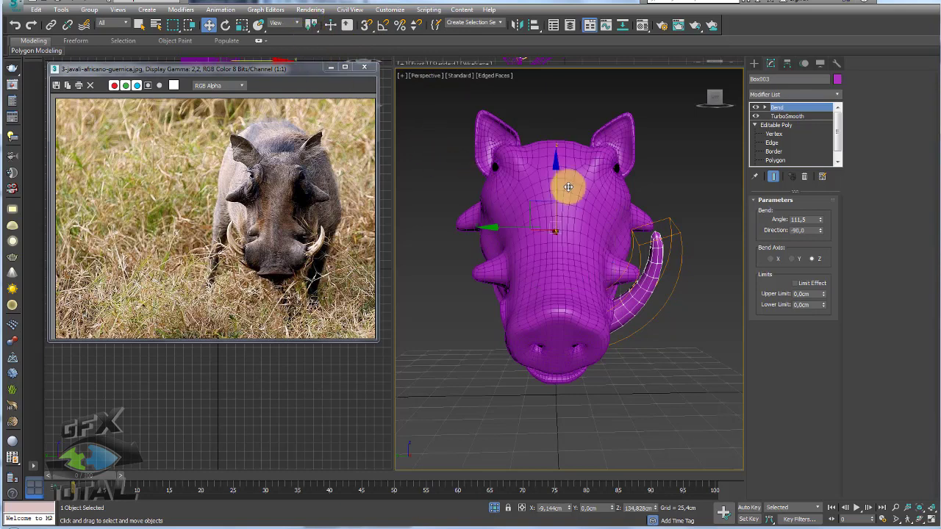
{"action": "left_click", "coordinate": [517, 25]}
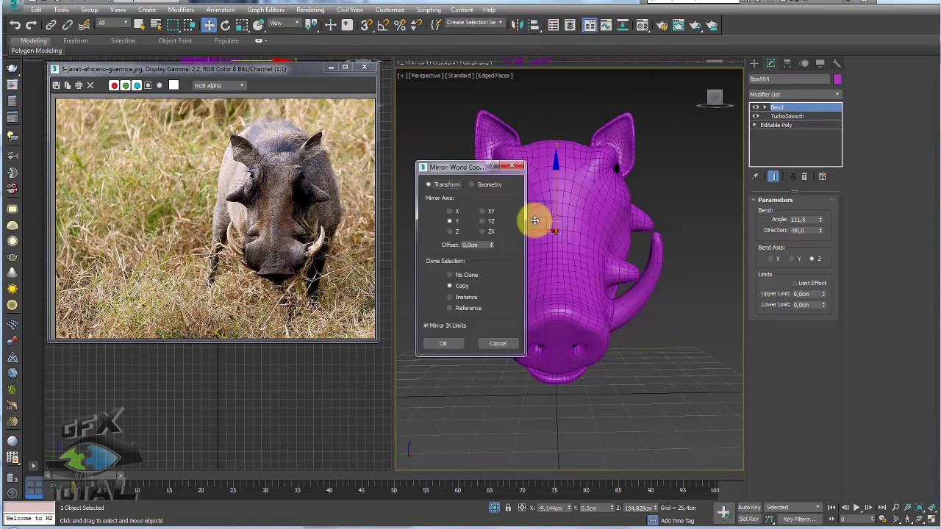
{"action": "left_click", "coordinate": [450, 341]}
Set both tusks' object colour to white.
{"action": "left_click", "coordinate": [636, 298], "text": "ctrl"}
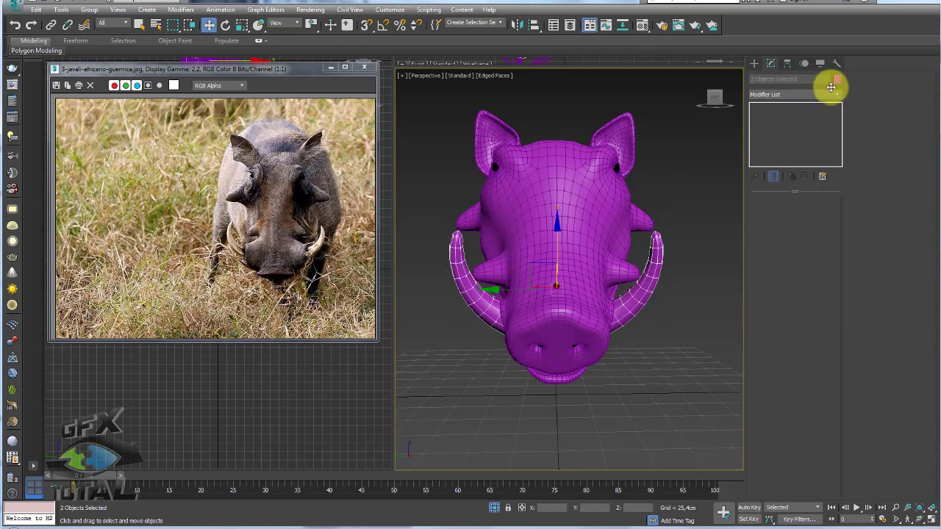
{"action": "left_click", "coordinate": [838, 79]}
{"action": "left_click", "coordinate": [656, 234]}
{"action": "left_click", "coordinate": [617, 266]}
{"action": "middle_click_drag", "start_coordinate": [635, 273], "coordinate": [658, 319], "text": "alt"}
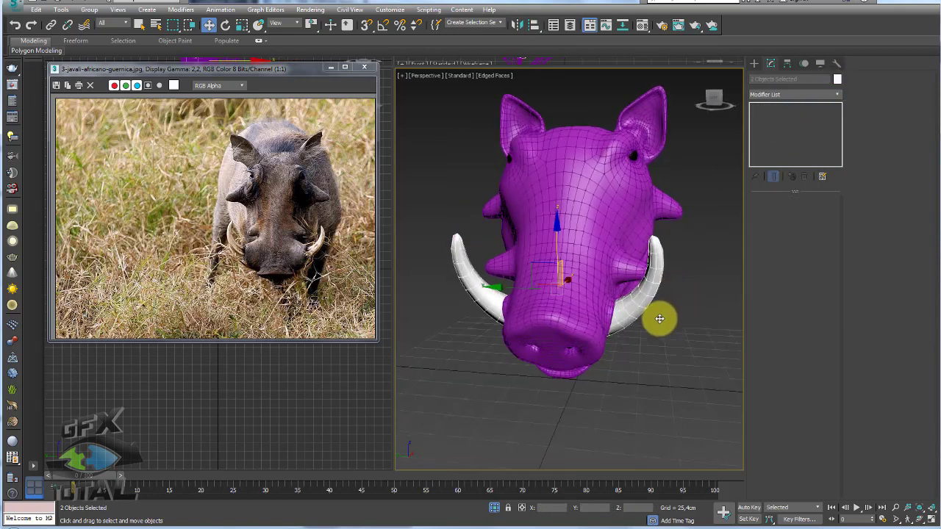
{"action": "left_click", "coordinate": [592, 227]}
Give the warthog head a dark grey object colour.
{"action": "left_click", "coordinate": [837, 79]}
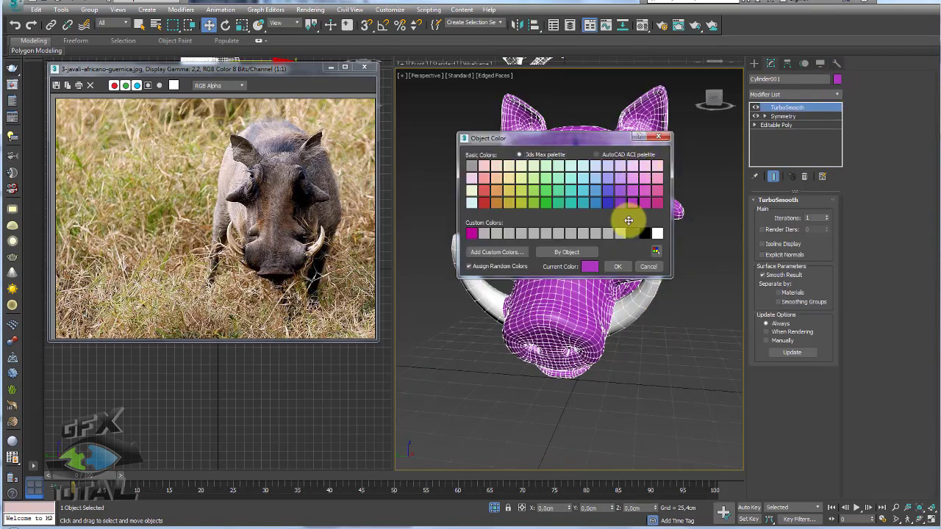
{"action": "left_click", "coordinate": [624, 269]}
{"action": "left_click", "coordinate": [669, 308]}
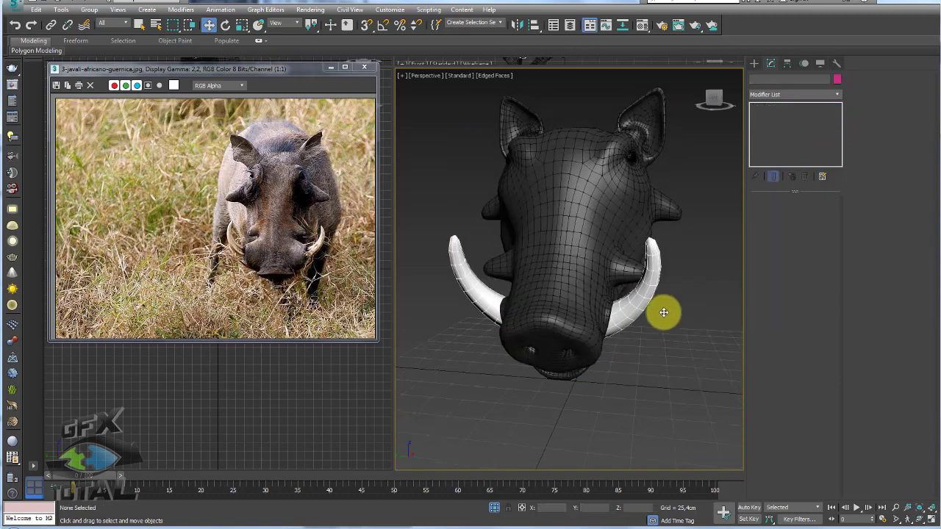
{"action": "scroll", "coordinate": [662, 324], "scroll_direction": "down", "scroll_amount": 3}
{"action": "mouse_move", "coordinate": [662, 336]}
{"action": "middle_mouse_down", "text": "alt"}
{"action": "mouse_move", "coordinate": [532, 386]}
{"action": "mouse_move", "coordinate": [554, 357]}
{"action": "mouse_move", "coordinate": [554, 332]}
{"action": "mouse_move", "coordinate": [722, 309]}
{"action": "mouse_move", "coordinate": [542, 296]}
{"action": "middle_mouse_up", "text": "alt"}
Reselect and frame the head, then enter Edge level on its Editable Poly base mesh.
{"action": "left_click", "coordinate": [722, 309]}
{"action": "key", "text": "z"}
{"action": "scroll", "coordinate": [515, 309], "scroll_direction": "up", "scroll_amount": 4}
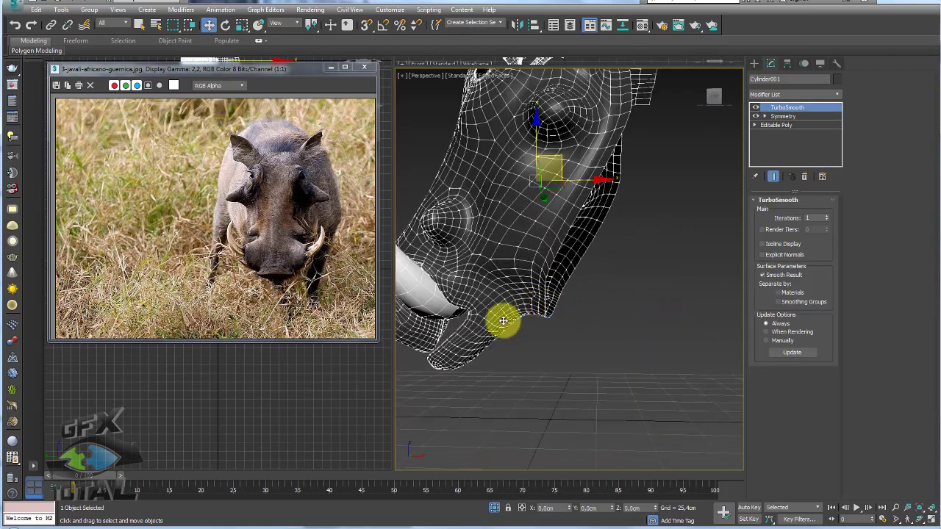
{"action": "mouse_move", "coordinate": [502, 319]}
{"action": "middle_mouse_down", "text": "alt"}
{"action": "mouse_move", "coordinate": [619, 305]}
{"action": "mouse_move", "coordinate": [588, 306]}
{"action": "mouse_move", "coordinate": [519, 341]}
{"action": "mouse_move", "coordinate": [575, 329]}
{"action": "middle_mouse_up", "text": "alt"}
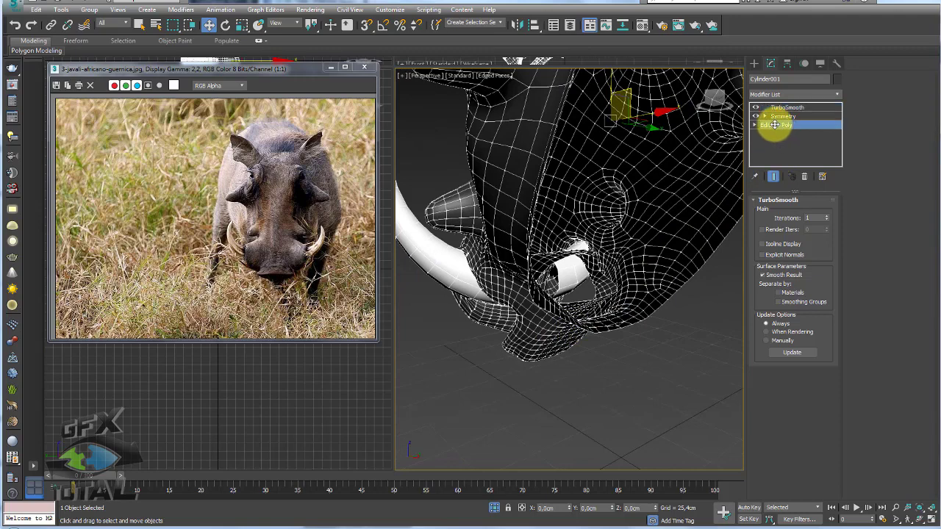
{"action": "left_click", "coordinate": [775, 125]}
{"action": "left_click", "coordinate": [779, 212]}
{"action": "mouse_move", "coordinate": [634, 275]}
{"action": "middle_mouse_down", "text": "alt"}
{"action": "mouse_move", "coordinate": [568, 307]}
{"action": "mouse_move", "coordinate": [591, 264]}
{"action": "mouse_move", "coordinate": [552, 273]}
{"action": "mouse_move", "coordinate": [547, 342]}
{"action": "middle_mouse_up", "text": "alt"}
{"action": "scroll", "coordinate": [552, 270], "scroll_direction": "up", "scroll_amount": 3}
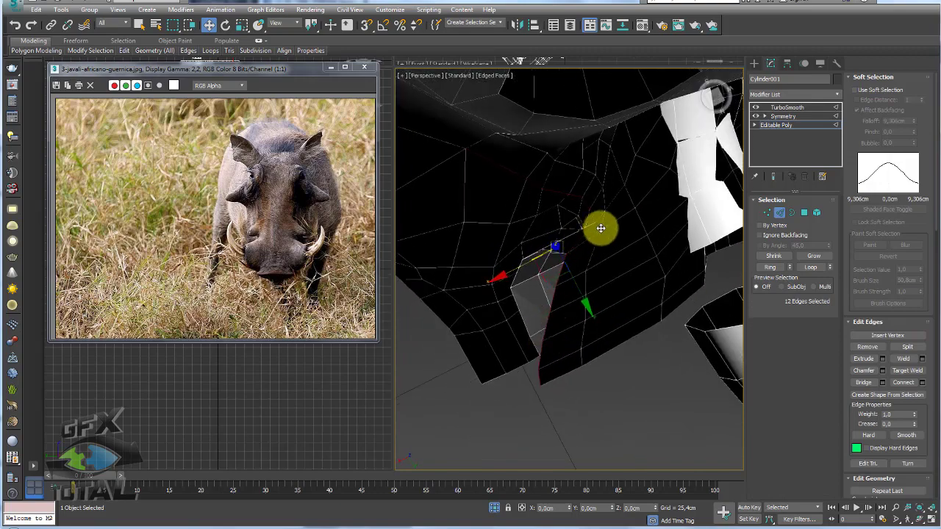
Extrude a new strip from the mouth-opening edges and Target Weld its ends.
{"action": "left_click", "coordinate": [485, 147], "text": "alt"}
{"action": "mouse_move", "coordinate": [480, 145]}
{"action": "middle_mouse_down", "text": "alt"}
{"action": "mouse_move", "coordinate": [574, 245]}
{"action": "mouse_move", "coordinate": [581, 306]}
{"action": "mouse_move", "coordinate": [515, 273]}
{"action": "mouse_move", "coordinate": [510, 236]}
{"action": "mouse_move", "coordinate": [474, 179]}
{"action": "mouse_move", "coordinate": [533, 309]}
{"action": "middle_mouse_up", "text": "alt"}
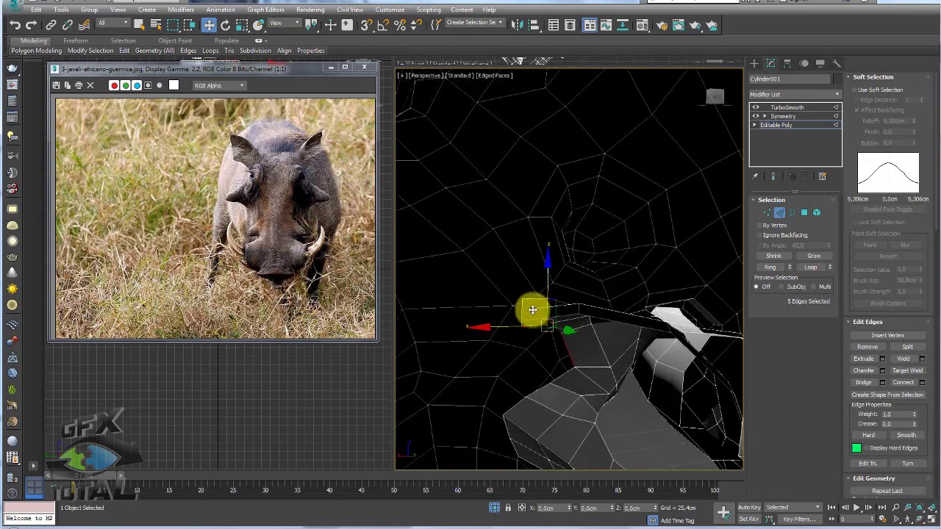
{"action": "left_click_drag", "start_coordinate": [496, 295], "coordinate": [454, 299], "text": "shift"}
{"action": "mouse_move", "coordinate": [447, 306]}
{"action": "middle_mouse_down", "text": "alt"}
{"action": "mouse_move", "coordinate": [567, 286]}
{"action": "mouse_move", "coordinate": [566, 274]}
{"action": "middle_mouse_up", "text": "alt"}
{"action": "left_click", "coordinate": [907, 370]}
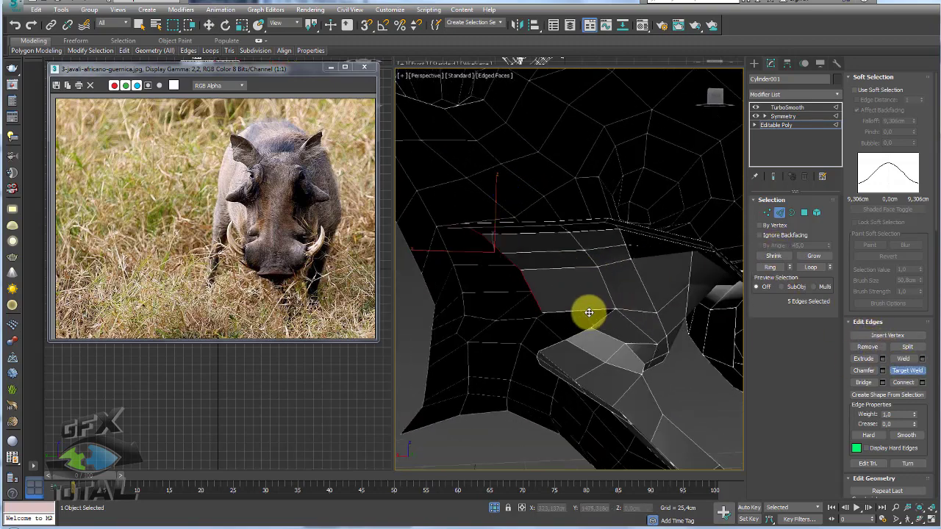
{"action": "middle_click_drag", "start_coordinate": [583, 315], "coordinate": [565, 322], "text": "alt"}
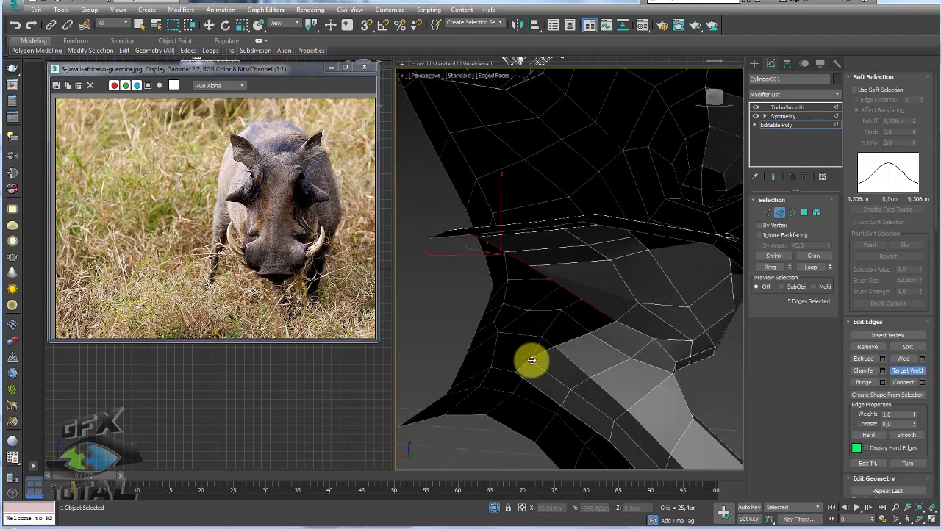
{"action": "key", "text": "w"}
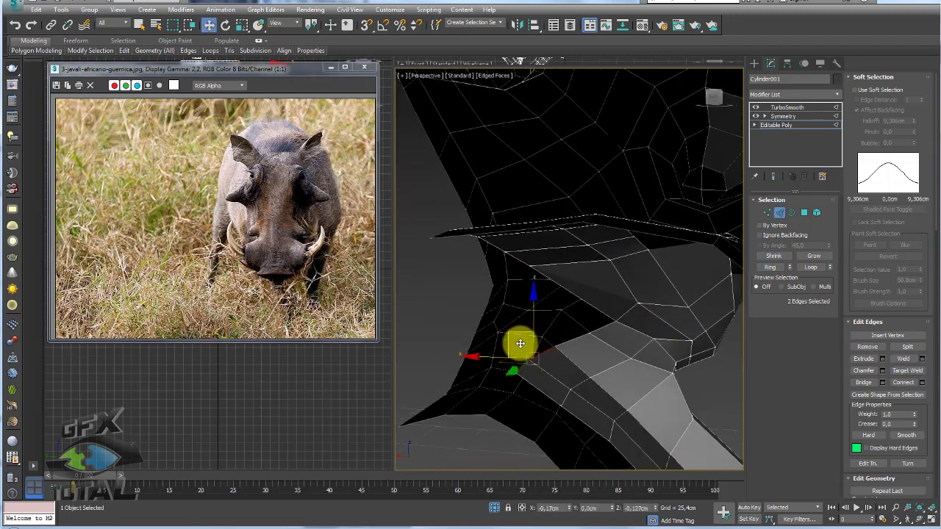
{"action": "middle_click_drag", "start_coordinate": [557, 350], "coordinate": [575, 341], "text": "alt"}
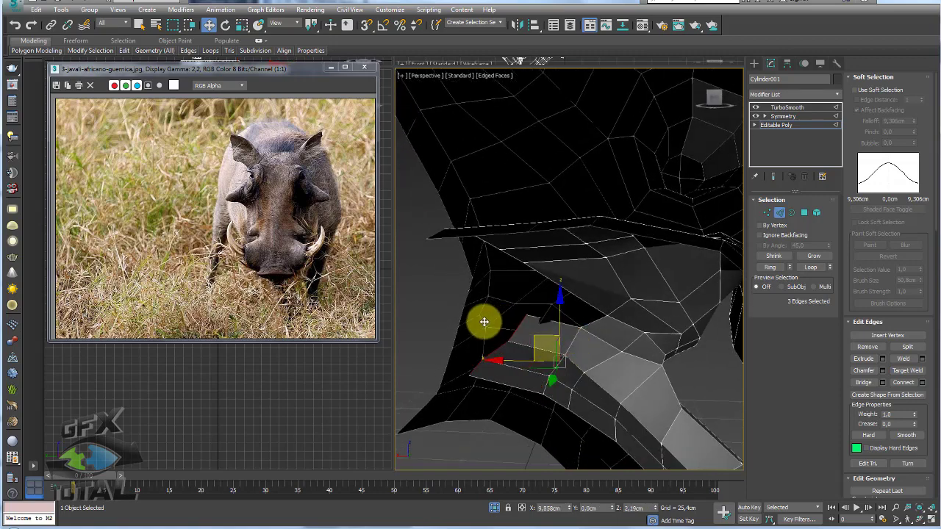
Select several edges along the mouth rim and rotate them.
{"action": "key", "text": "e"}
{"action": "mouse_move", "coordinate": [552, 326]}
{"action": "middle_mouse_down", "text": "alt"}
{"action": "mouse_move", "coordinate": [505, 332]}
{"action": "mouse_move", "coordinate": [558, 374]}
{"action": "mouse_move", "coordinate": [466, 383]}
{"action": "middle_mouse_up", "text": "alt"}
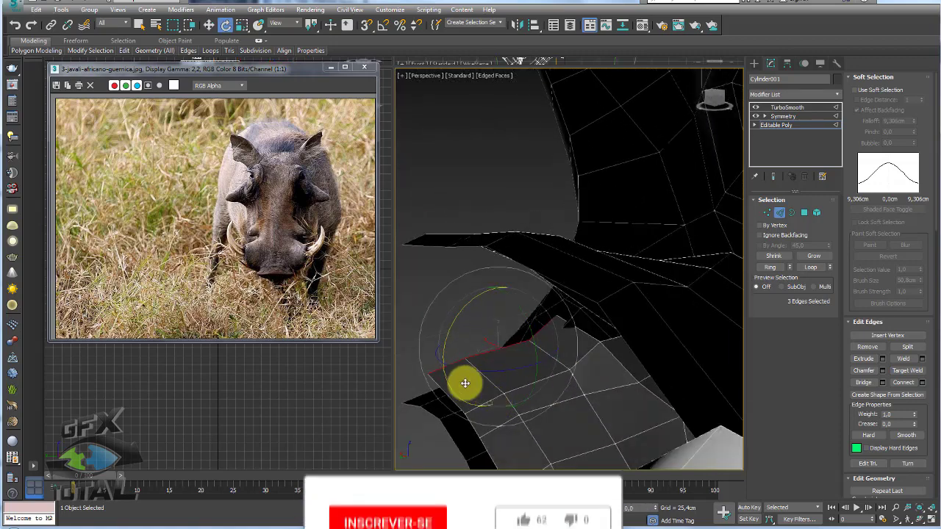
{"action": "key", "text": "w"}
{"action": "left_click", "coordinate": [535, 336]}
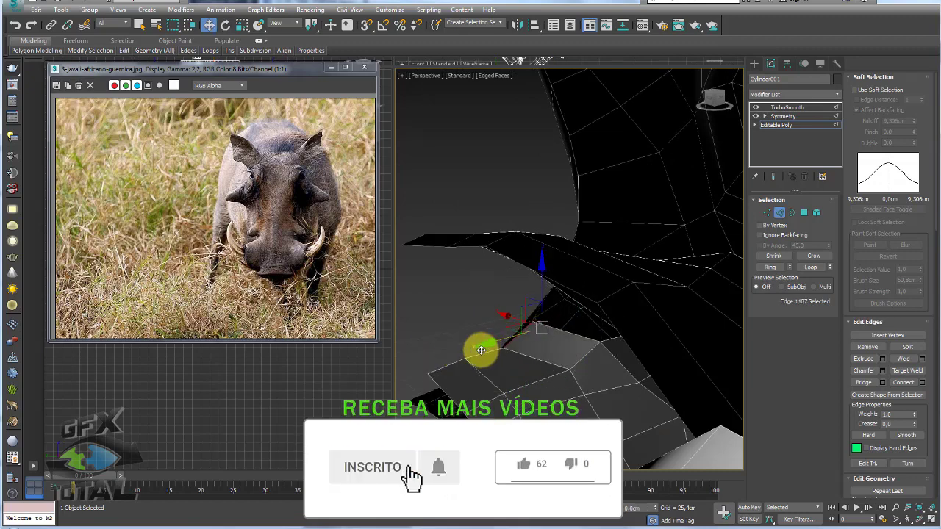
{"action": "left_click", "coordinate": [454, 365], "text": "ctrl"}
{"action": "mouse_move", "coordinate": [454, 365]}
{"action": "middle_mouse_down", "text": "alt"}
{"action": "mouse_move", "coordinate": [521, 361]}
{"action": "mouse_move", "coordinate": [462, 327]}
{"action": "middle_mouse_up", "text": "alt"}
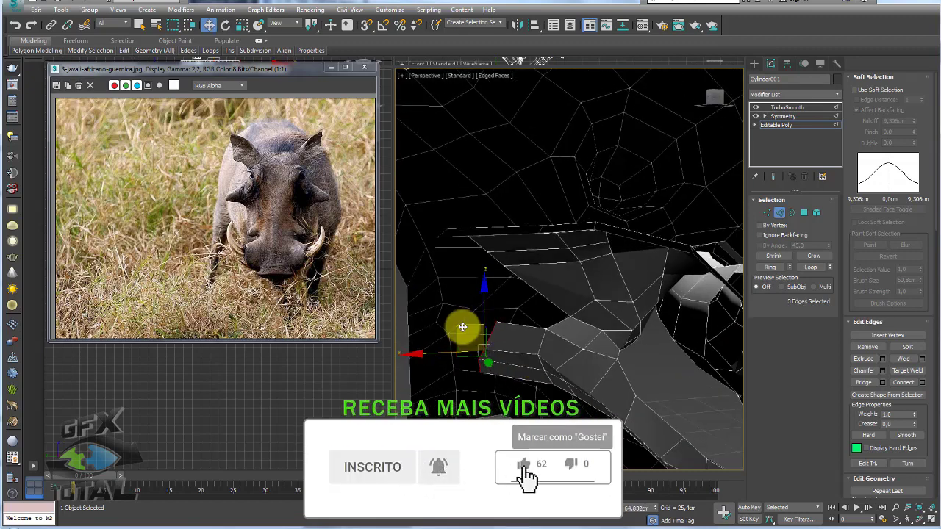
{"action": "key", "text": "e"}
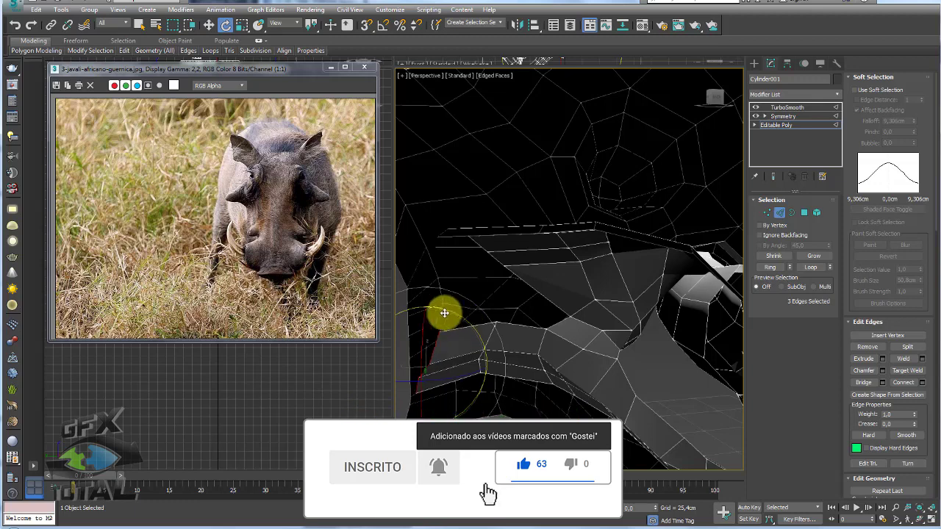
{"action": "left_click", "coordinate": [525, 325]}
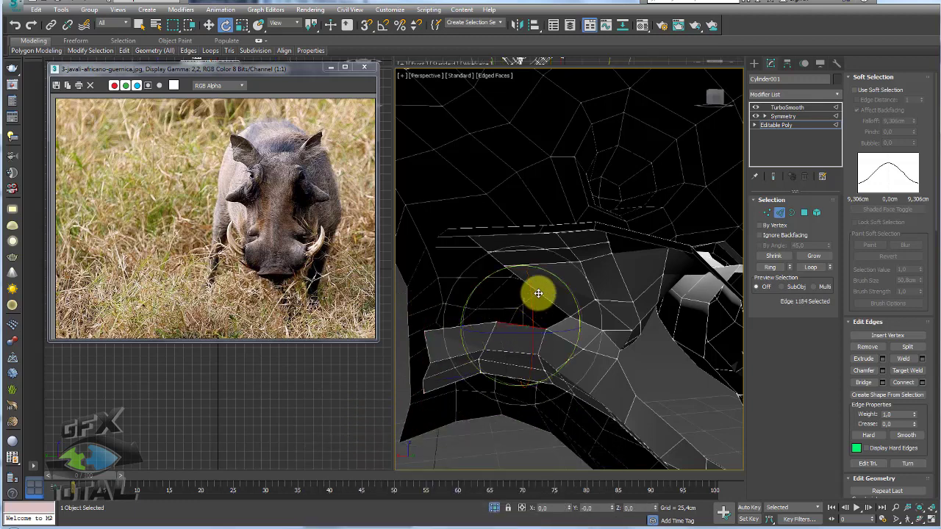
{"action": "key", "text": "ctrl+z"}
{"action": "left_click", "coordinate": [471, 328], "text": "ctrl"}
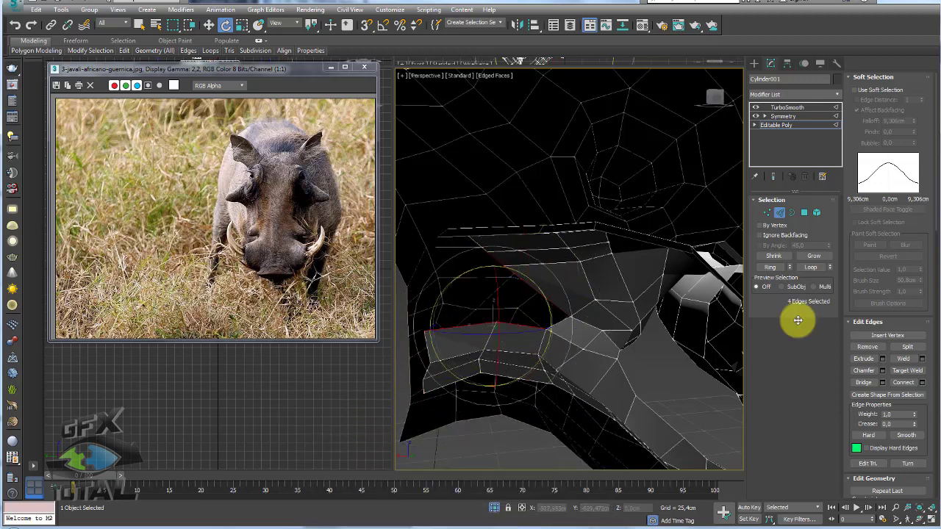
{"action": "mouse_move", "coordinate": [630, 357]}
{"action": "middle_mouse_down", "text": "alt"}
{"action": "mouse_move", "coordinate": [628, 341]}
{"action": "mouse_move", "coordinate": [510, 267]}
{"action": "middle_mouse_up", "text": "alt"}
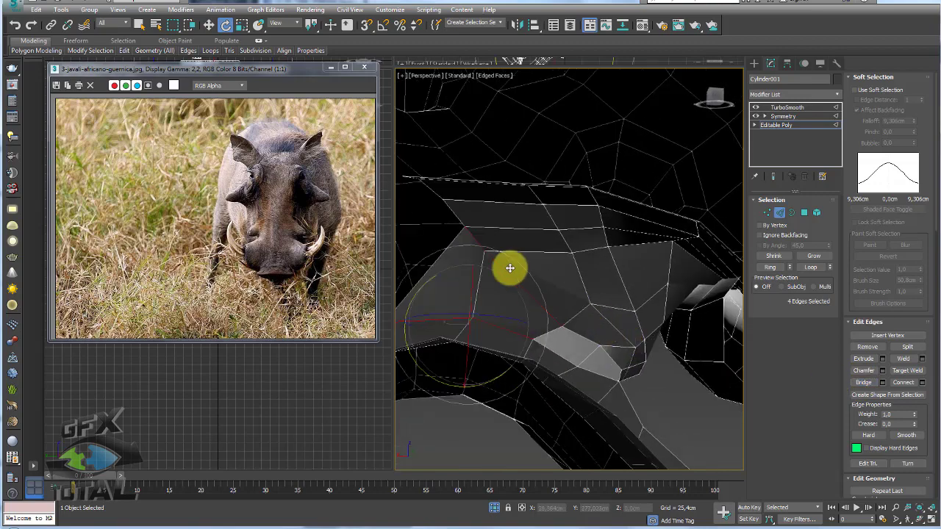
Pull vertices to reshape the mouth opening and view the TurboSmooth result.
{"action": "left_click", "coordinate": [767, 212]}
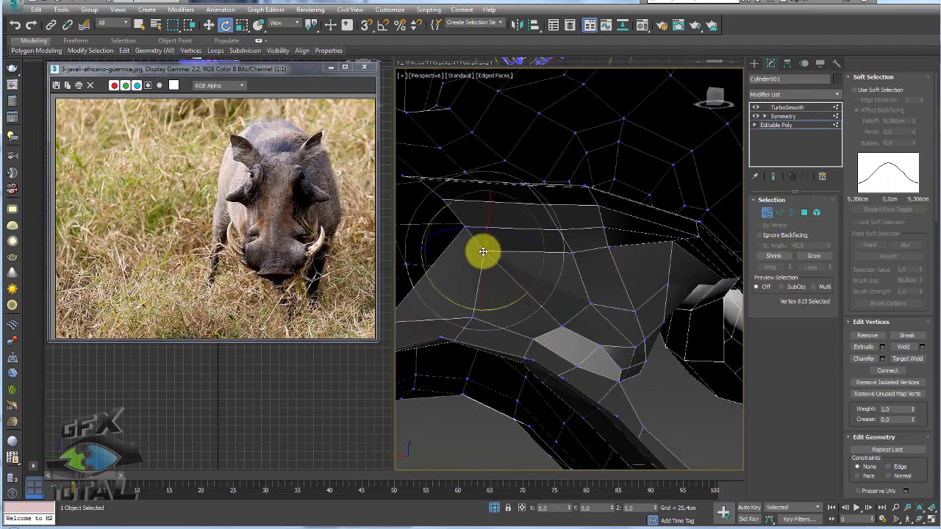
{"action": "key", "text": "w"}
{"action": "left_click_drag", "start_coordinate": [498, 237], "coordinate": [521, 294]}
{"action": "mouse_move", "coordinate": [522, 294]}
{"action": "middle_mouse_down", "text": "alt"}
{"action": "mouse_move", "coordinate": [552, 291]}
{"action": "mouse_move", "coordinate": [563, 323]}
{"action": "mouse_move", "coordinate": [634, 328]}
{"action": "mouse_move", "coordinate": [646, 395]}
{"action": "mouse_move", "coordinate": [649, 311]}
{"action": "mouse_move", "coordinate": [687, 298]}
{"action": "mouse_move", "coordinate": [742, 220]}
{"action": "middle_mouse_up", "text": "alt"}
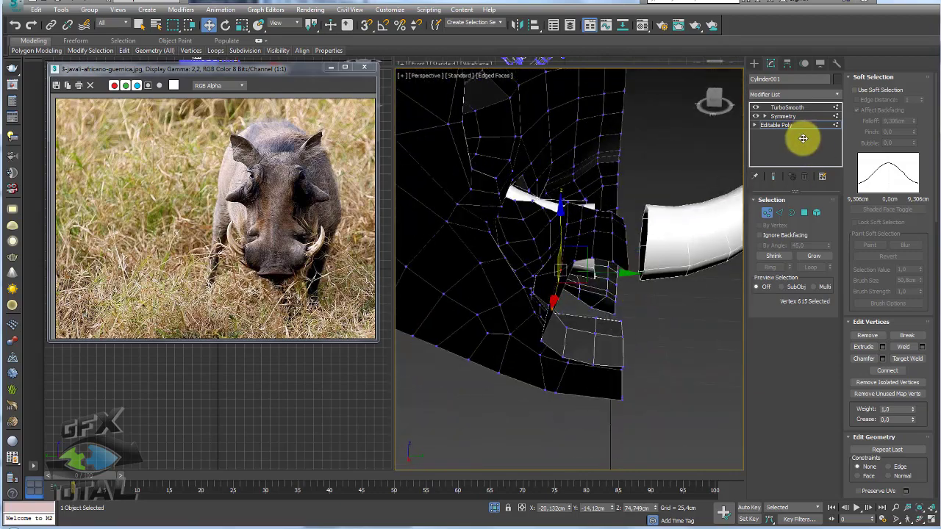
{"action": "left_click", "coordinate": [784, 116]}
Move the reference photo window down-right and orbit to review the smoothed head with tusks.
{"action": "left_click", "coordinate": [787, 108]}
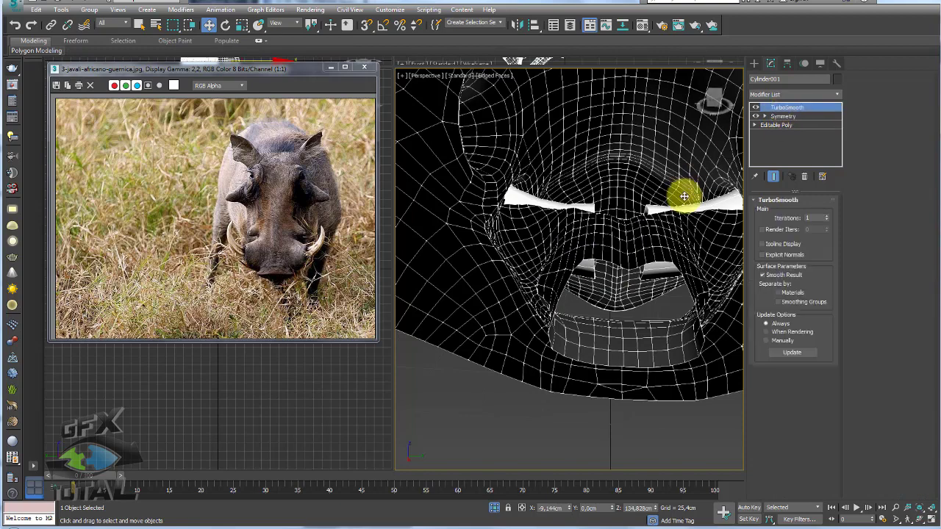
{"action": "scroll", "coordinate": [683, 195], "scroll_direction": "down", "scroll_amount": 5}
{"action": "mouse_move", "coordinate": [683, 267]}
{"action": "middle_mouse_down", "text": "alt"}
{"action": "mouse_move", "coordinate": [664, 347]}
{"action": "mouse_move", "coordinate": [375, 193]}
{"action": "middle_mouse_up", "text": "alt"}
{"action": "left_click", "coordinate": [664, 346]}
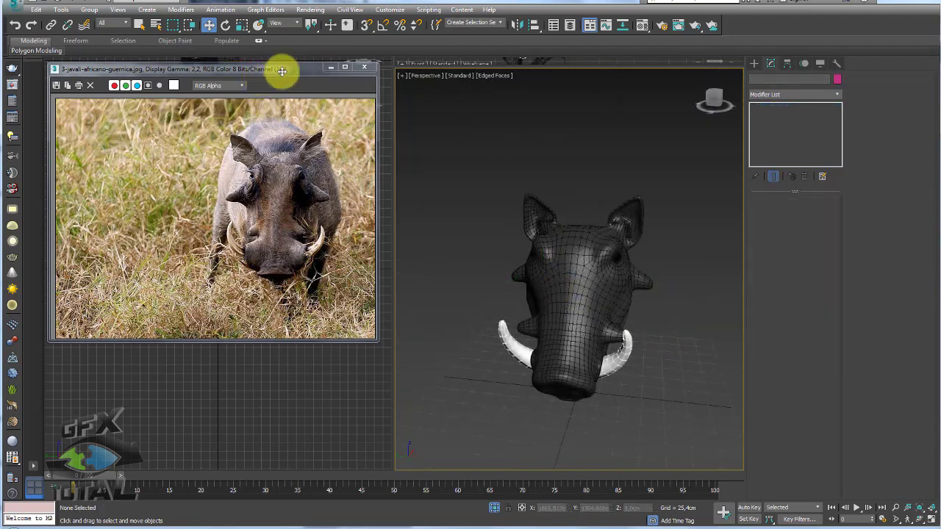
{"action": "left_click_drag", "start_coordinate": [281, 71], "coordinate": [345, 133]}
{"action": "mouse_move", "coordinate": [603, 311]}
{"action": "middle_mouse_down", "text": "alt"}
{"action": "mouse_move", "coordinate": [557, 298]}
{"action": "mouse_move", "coordinate": [647, 264]}
{"action": "mouse_move", "coordinate": [610, 272]}
{"action": "mouse_move", "coordinate": [616, 287]}
{"action": "middle_mouse_up", "text": "alt"}
{"action": "scroll", "coordinate": [603, 285], "scroll_direction": "up", "scroll_amount": 3}
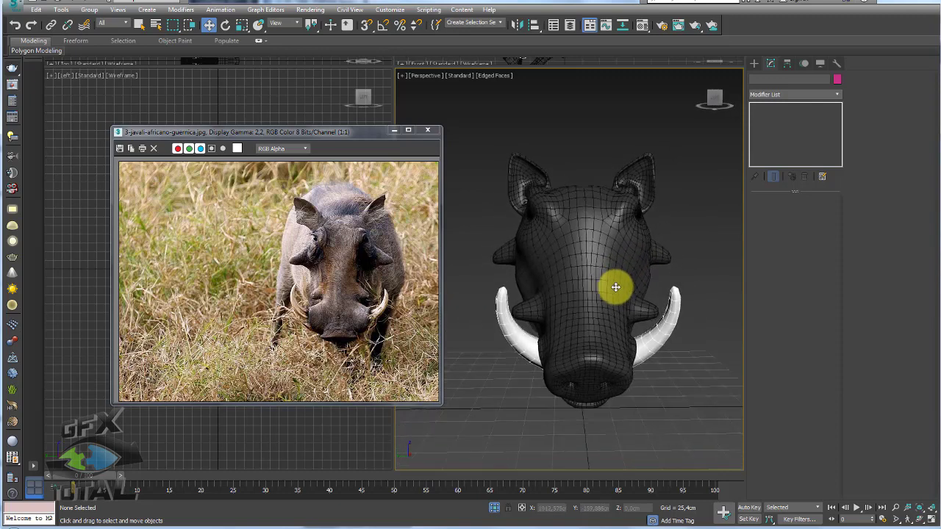
{"action": "middle_click_drag", "start_coordinate": [675, 343], "coordinate": [644, 356], "text": "alt"}
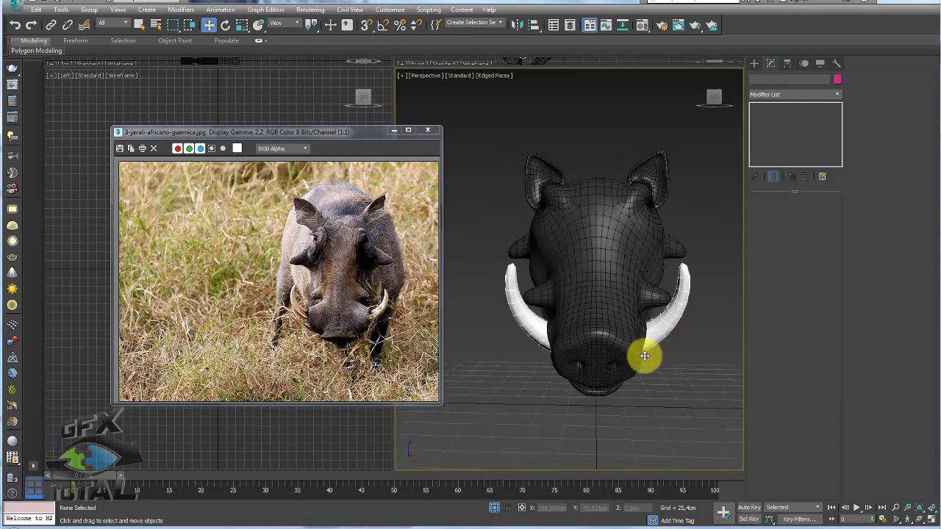
{"action": "mouse_move", "coordinate": [636, 278]}
{"action": "middle_mouse_down", "text": "alt"}
{"action": "mouse_move", "coordinate": [616, 269]}
{"action": "mouse_move", "coordinate": [620, 304]}
{"action": "mouse_move", "coordinate": [626, 273]}
{"action": "mouse_move", "coordinate": [624, 292]}
{"action": "mouse_move", "coordinate": [604, 299]}
{"action": "middle_mouse_up", "text": "alt"}
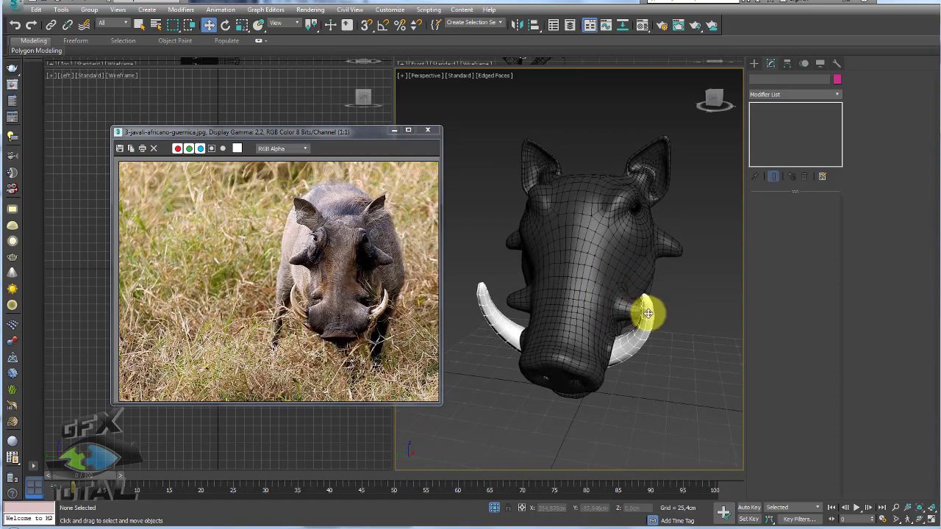